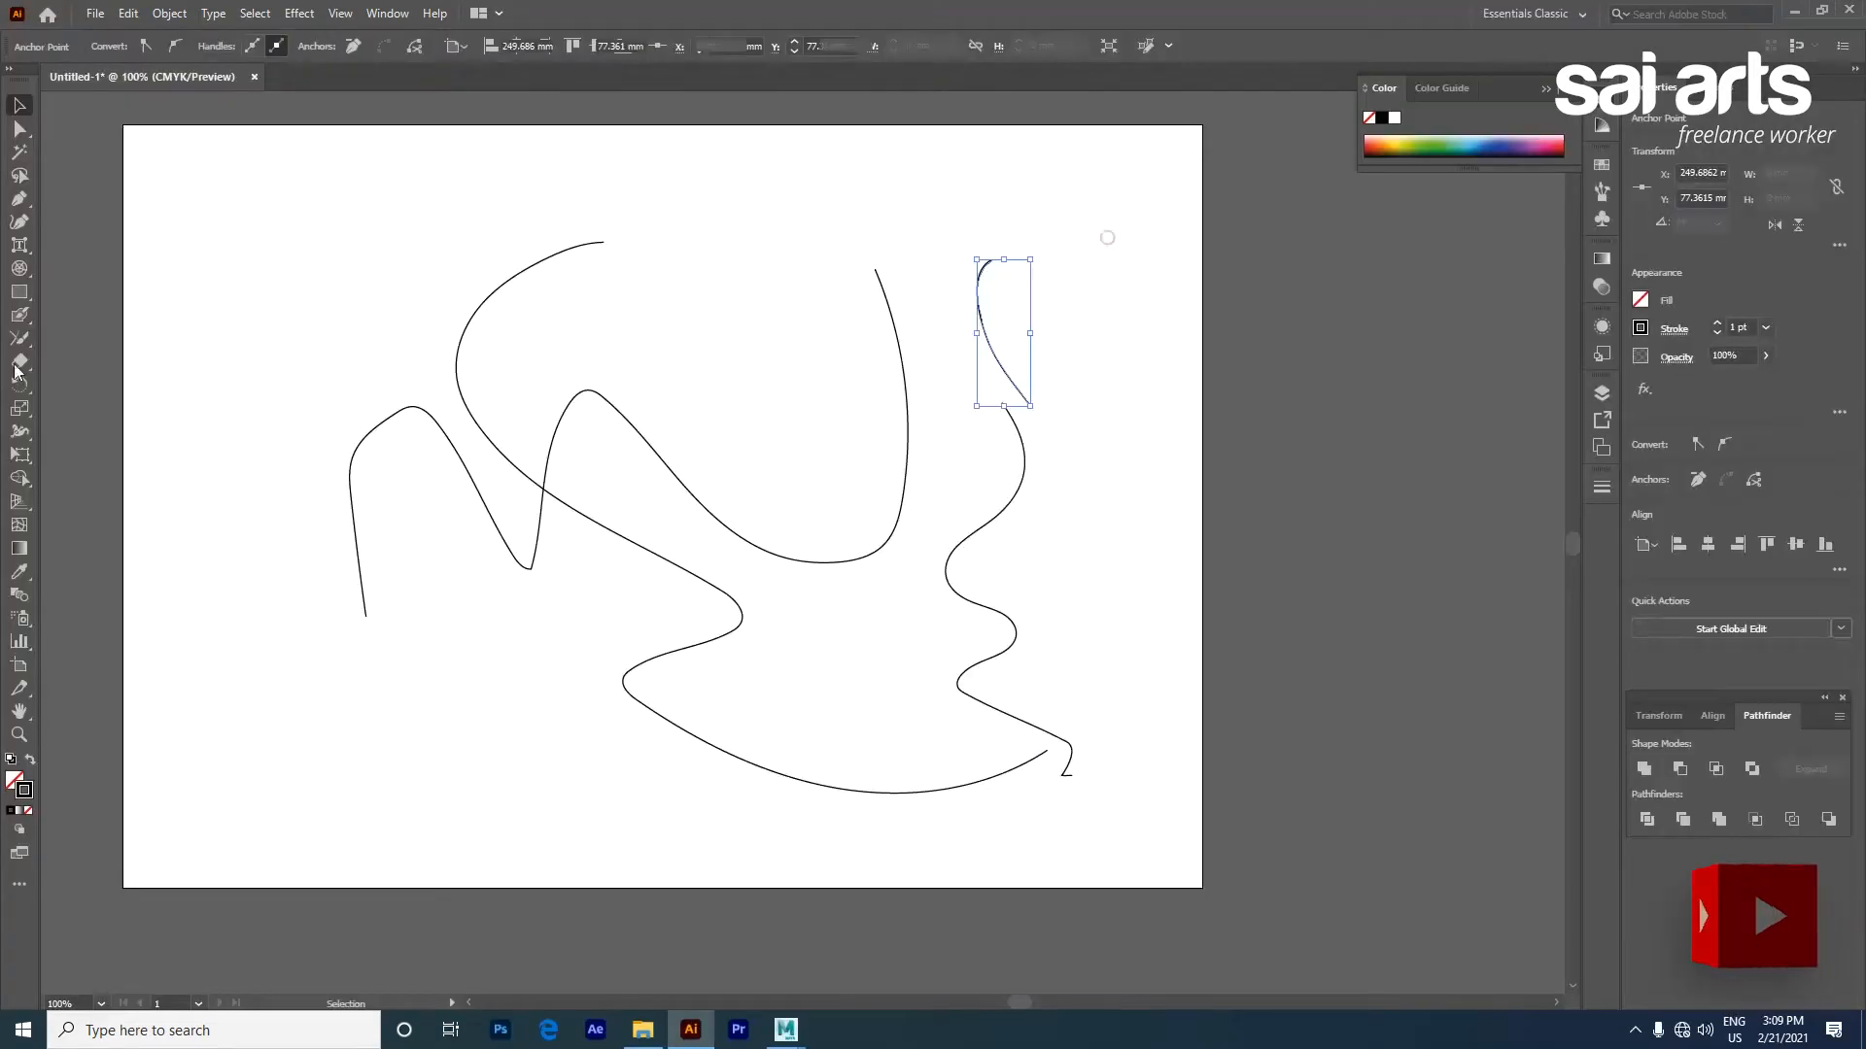
# Join the short upper curve to the wavy curve below it at their open ends with the Join tool
pyautogui.click(1108, 238)
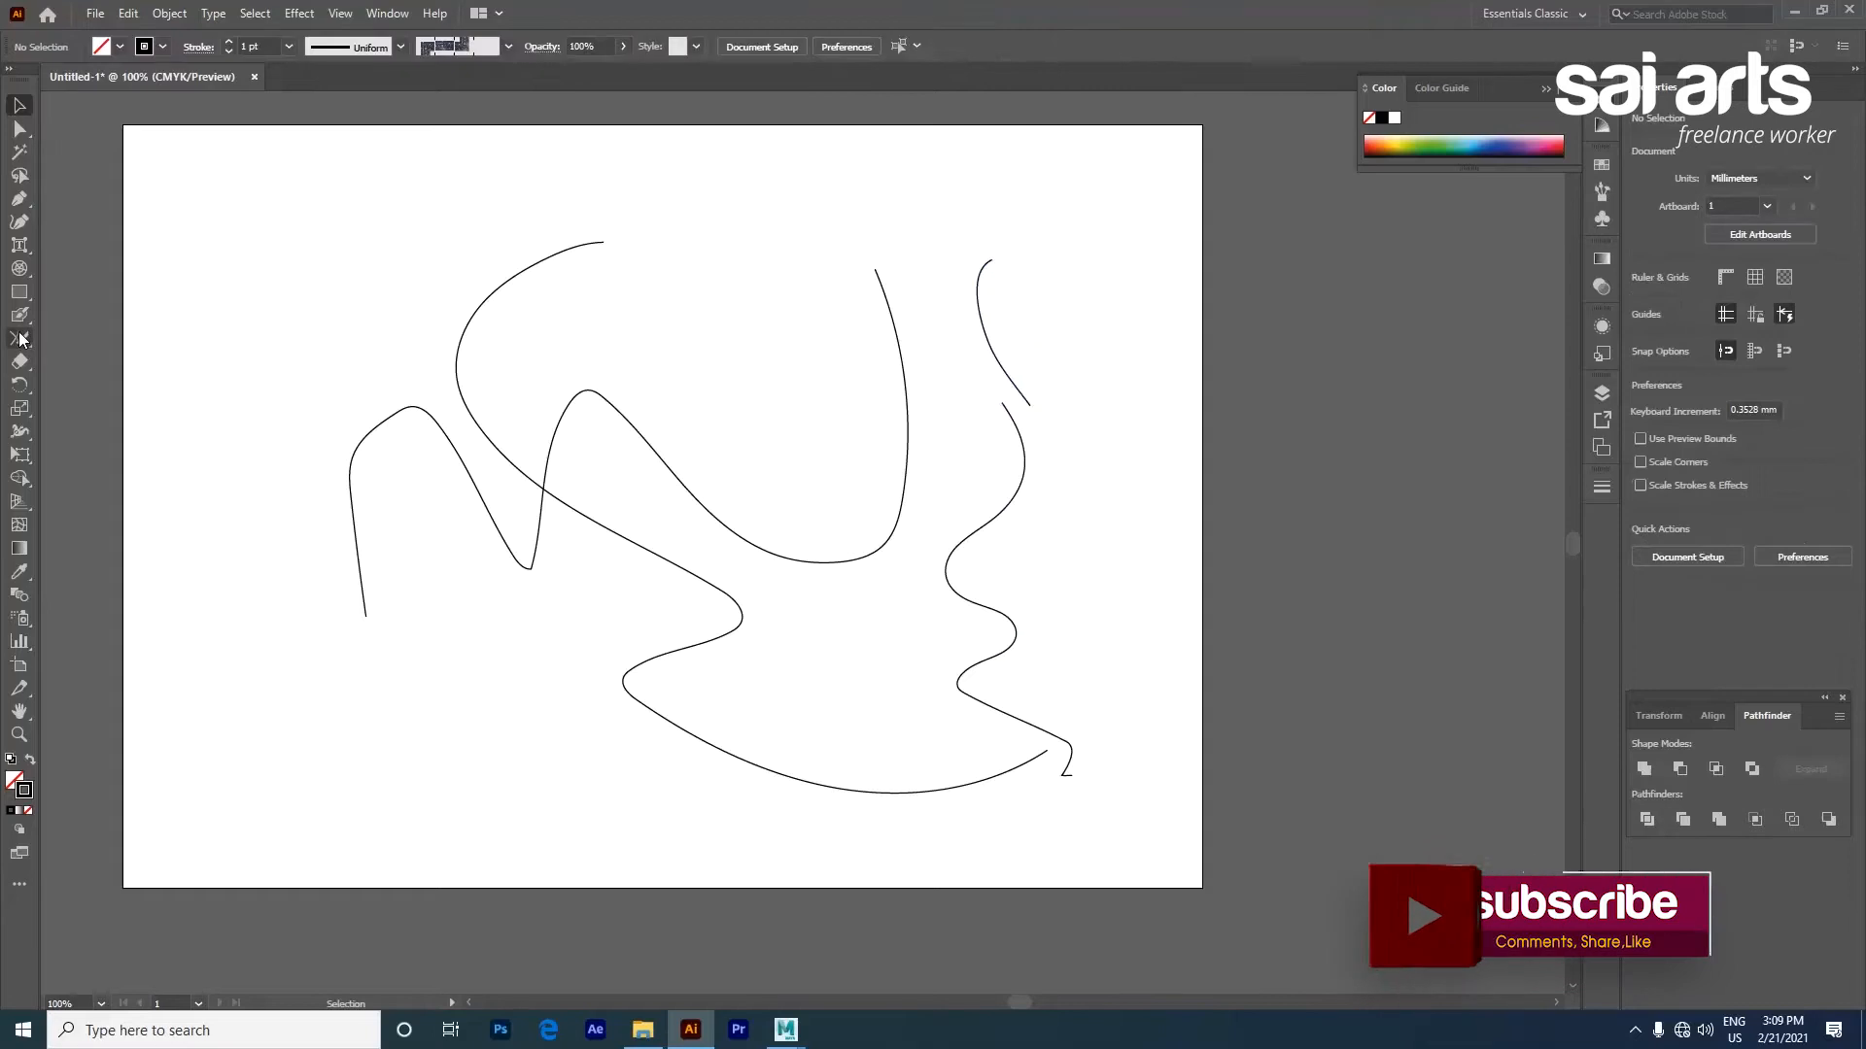
pyautogui.click(19, 338)
pyautogui.click(101, 432)
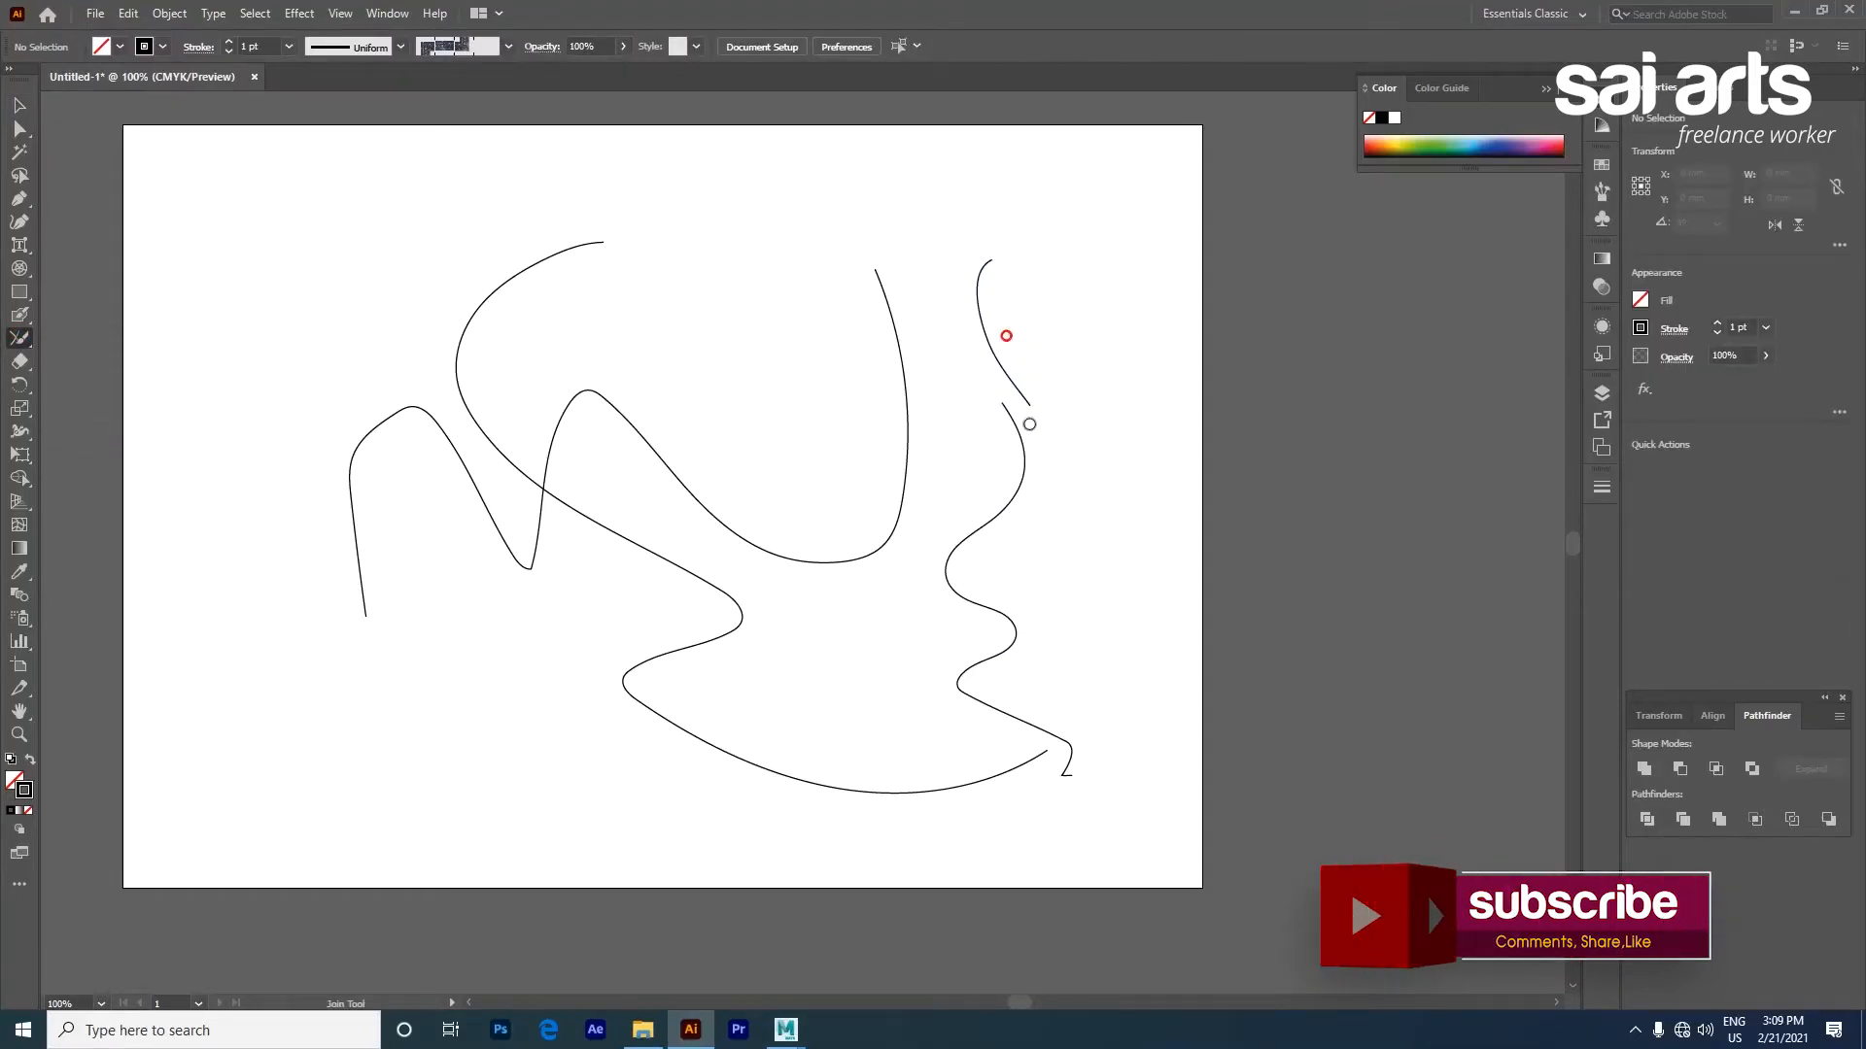
pyautogui.click(19, 128)
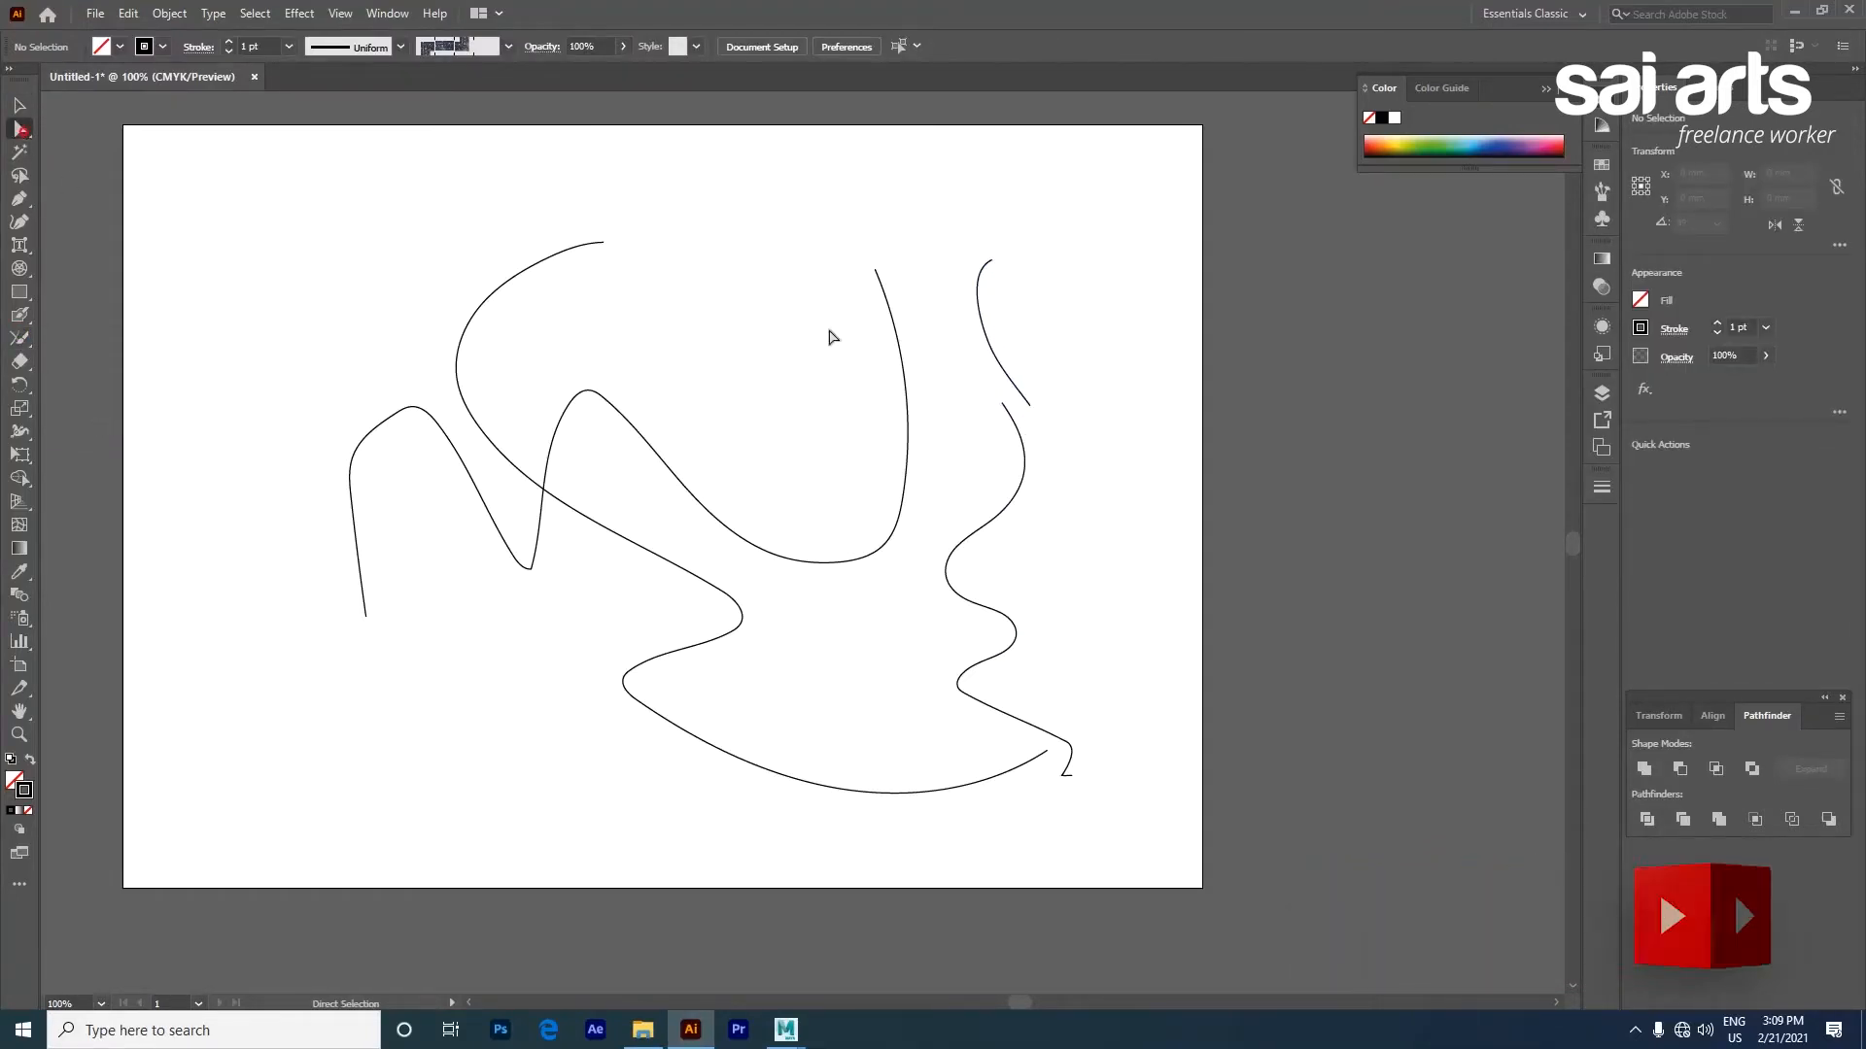
pyautogui.moveTo(1029, 406); pyautogui.dragTo(1003, 402)
pyautogui.press('v')
pyautogui.keyDown('shift'); pyautogui.click(1014, 424); pyautogui.keyUp('shift')
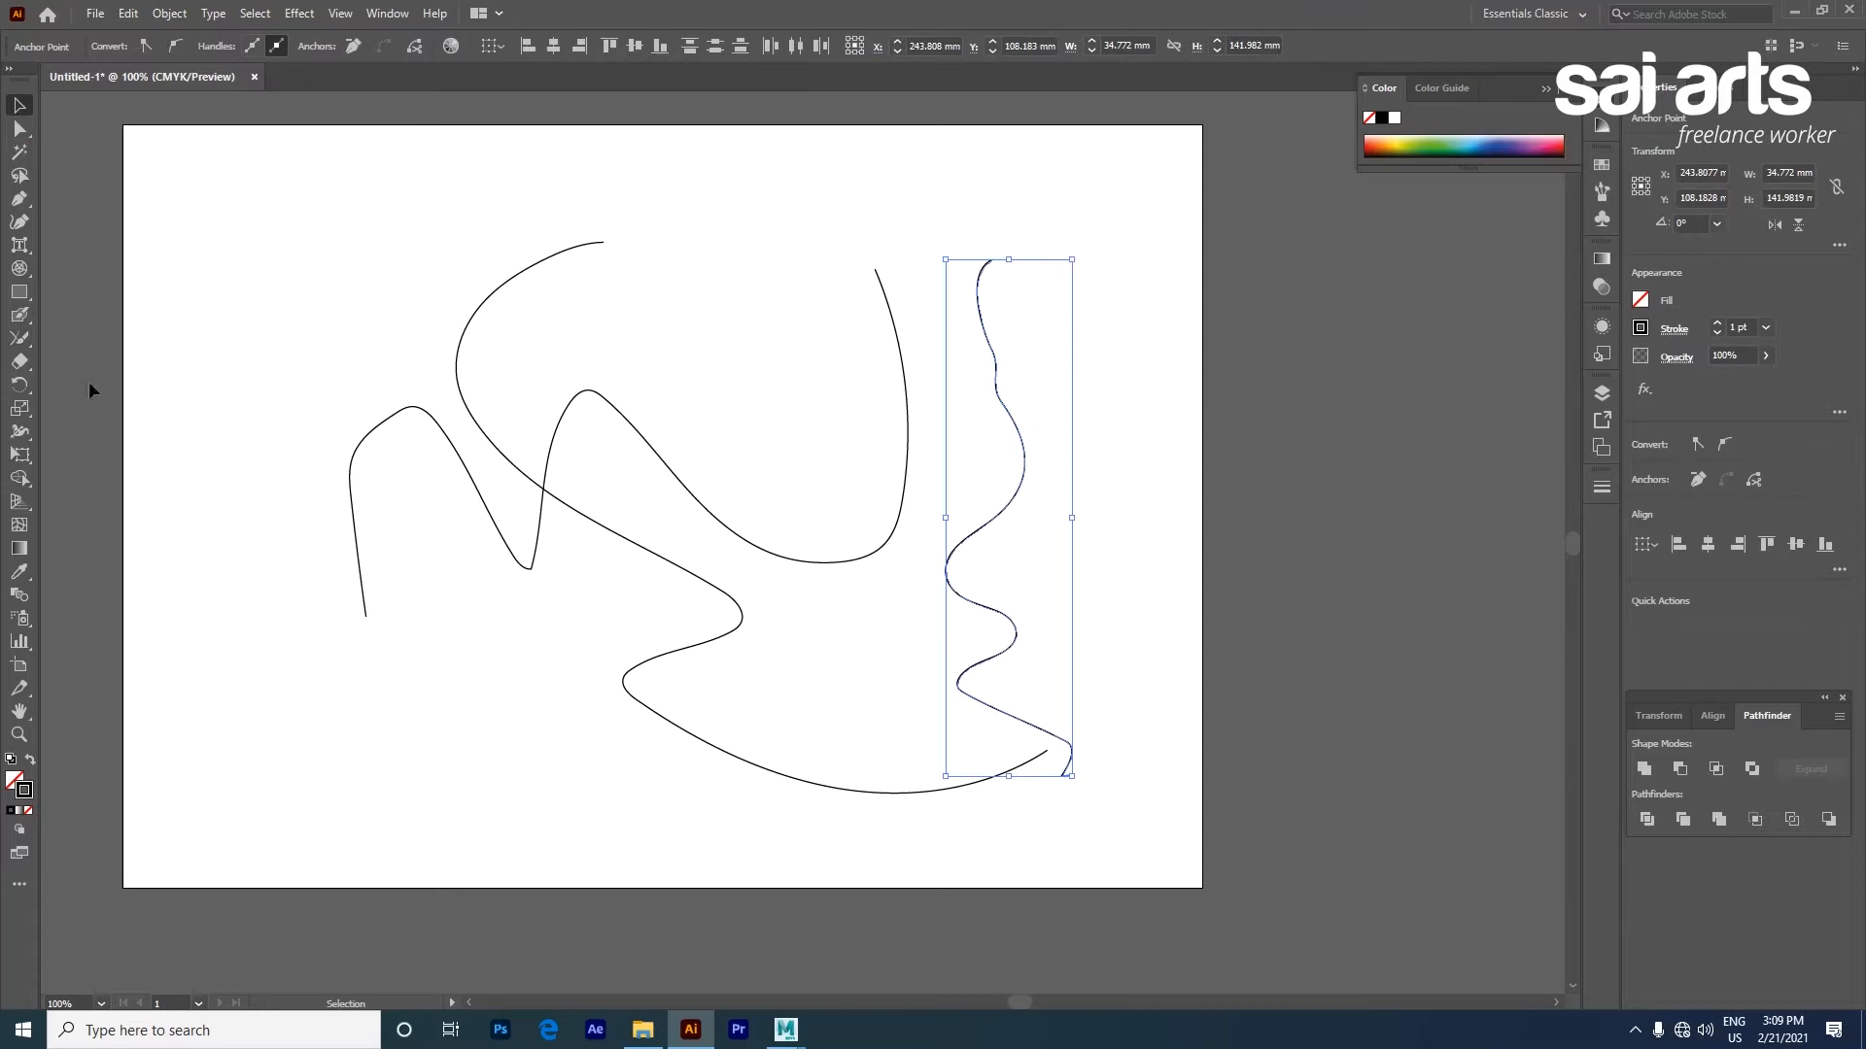
# Apply the Join tool at the joined curve's connection point and move the whole curve slightly right and up
pyautogui.click(18, 339)
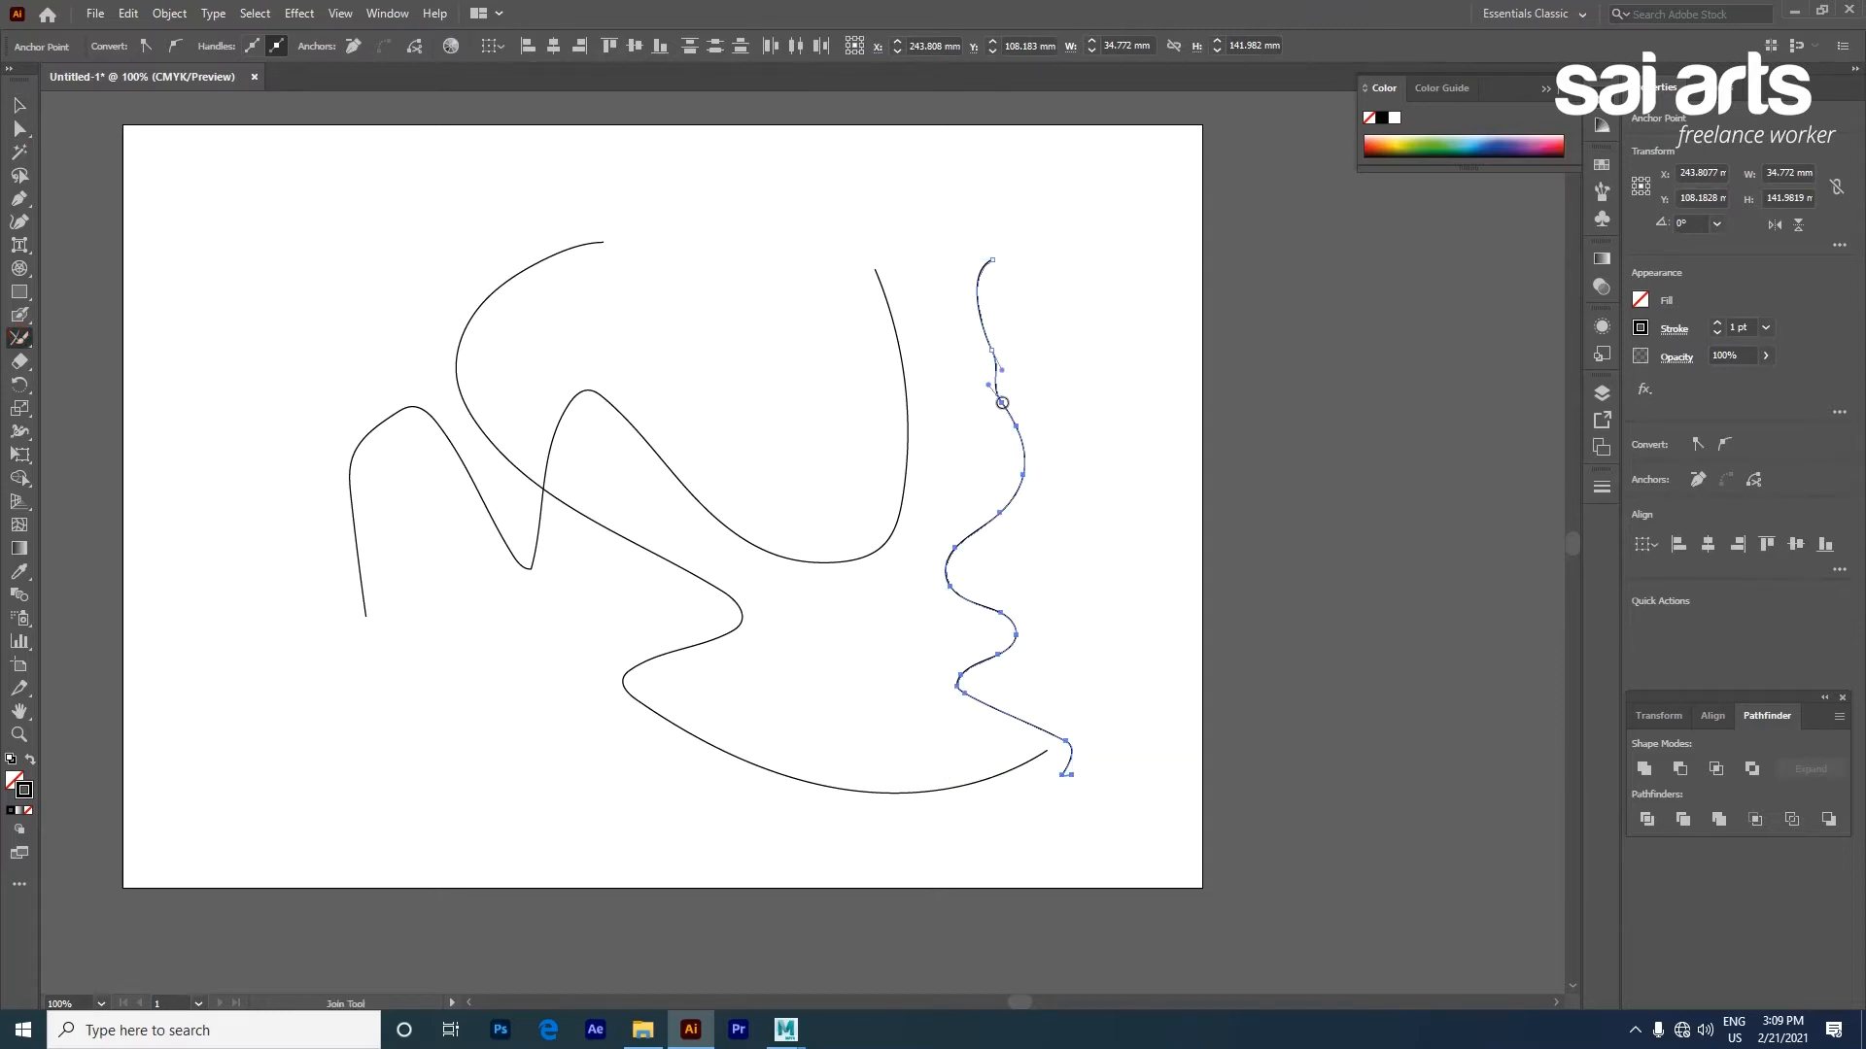
pyautogui.click(1002, 402)
pyautogui.click(17, 107)
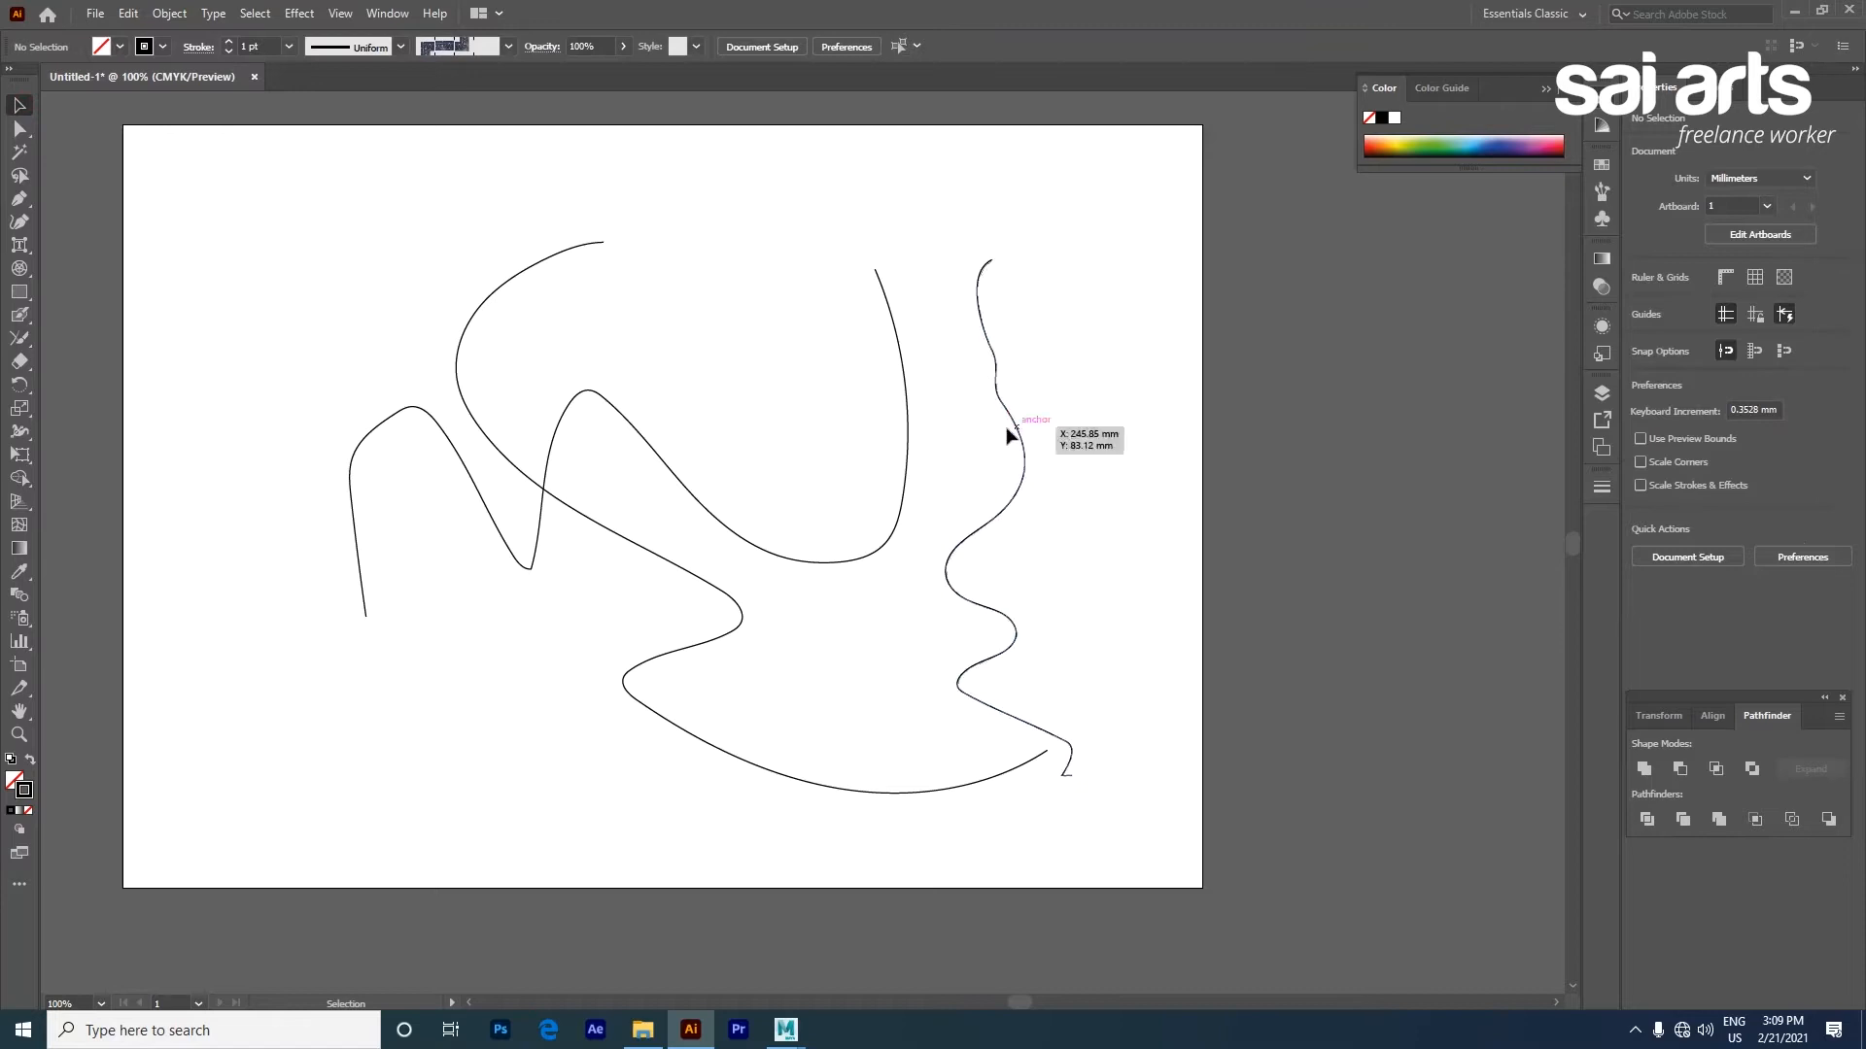
pyautogui.moveTo(1013, 422); pyautogui.dragTo(1045, 414)
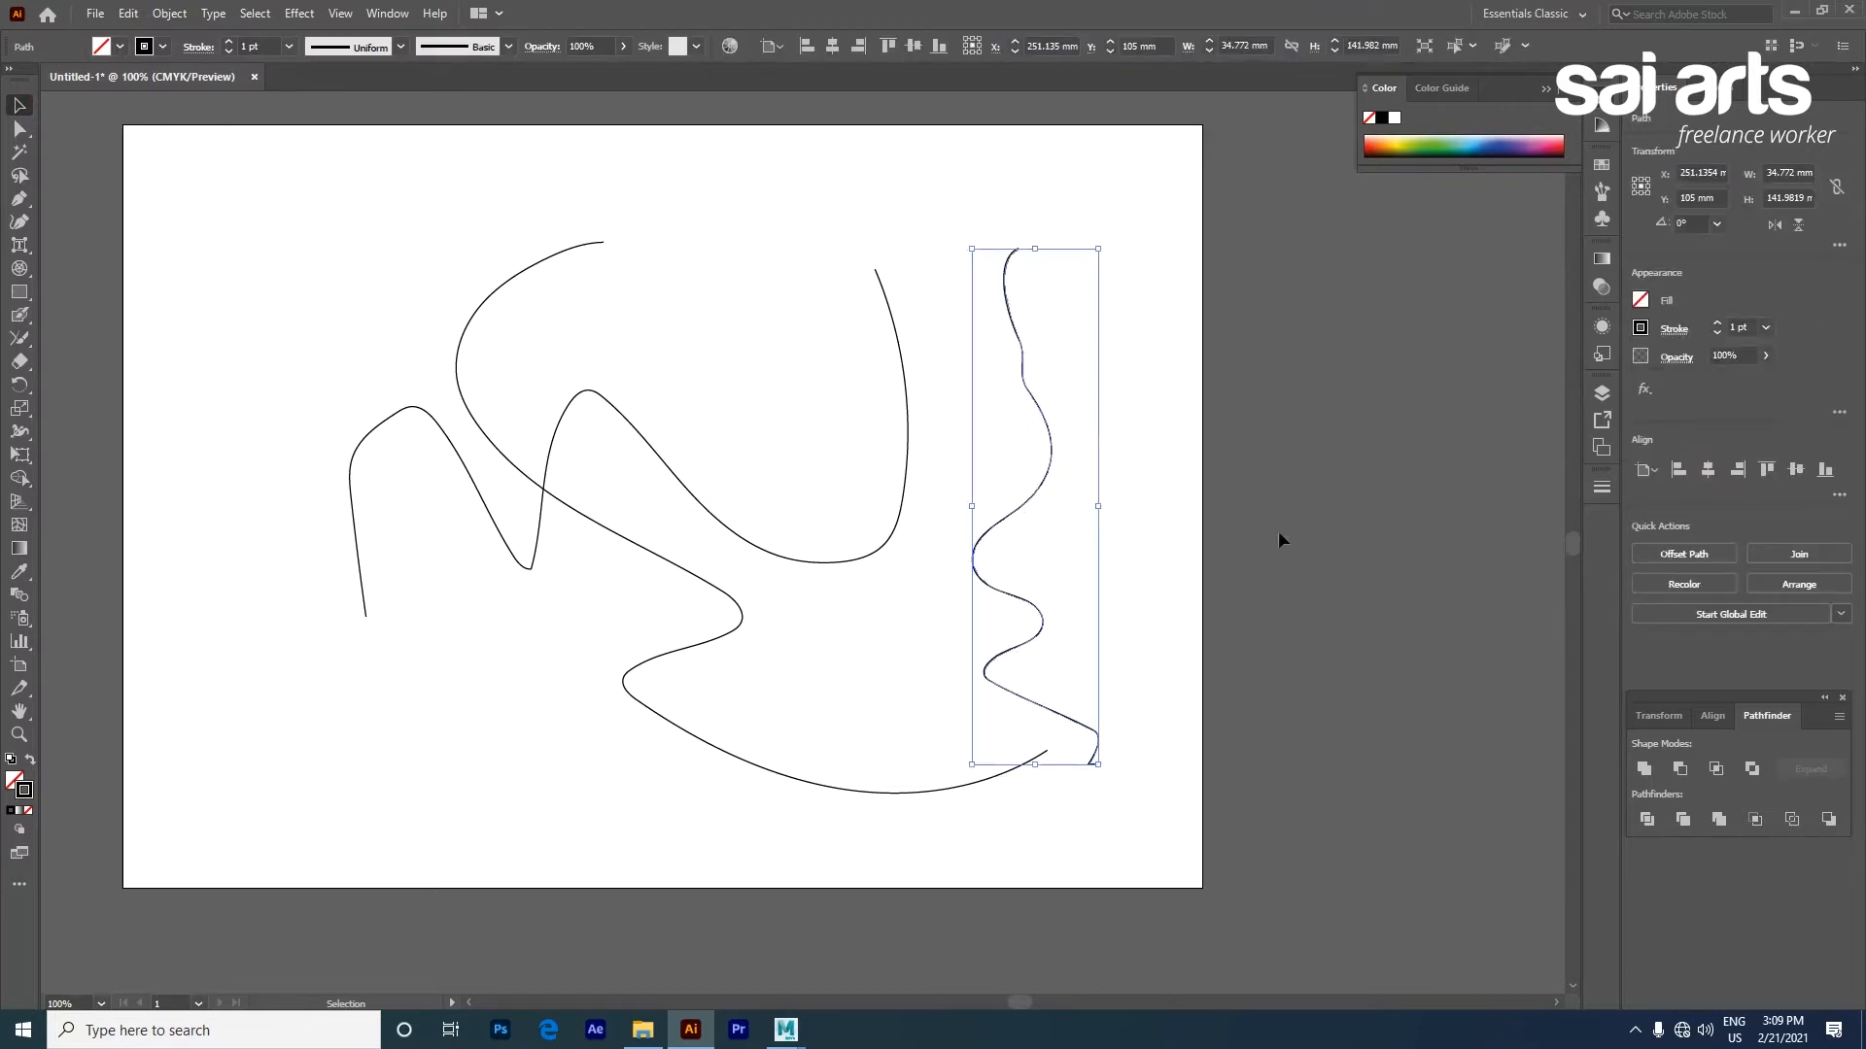
# Delete all the curves from the artboard
pyautogui.click(1378, 484)
pyautogui.moveTo(292, 200); pyautogui.dragTo(1207, 831)
pyautogui.press('Delete')
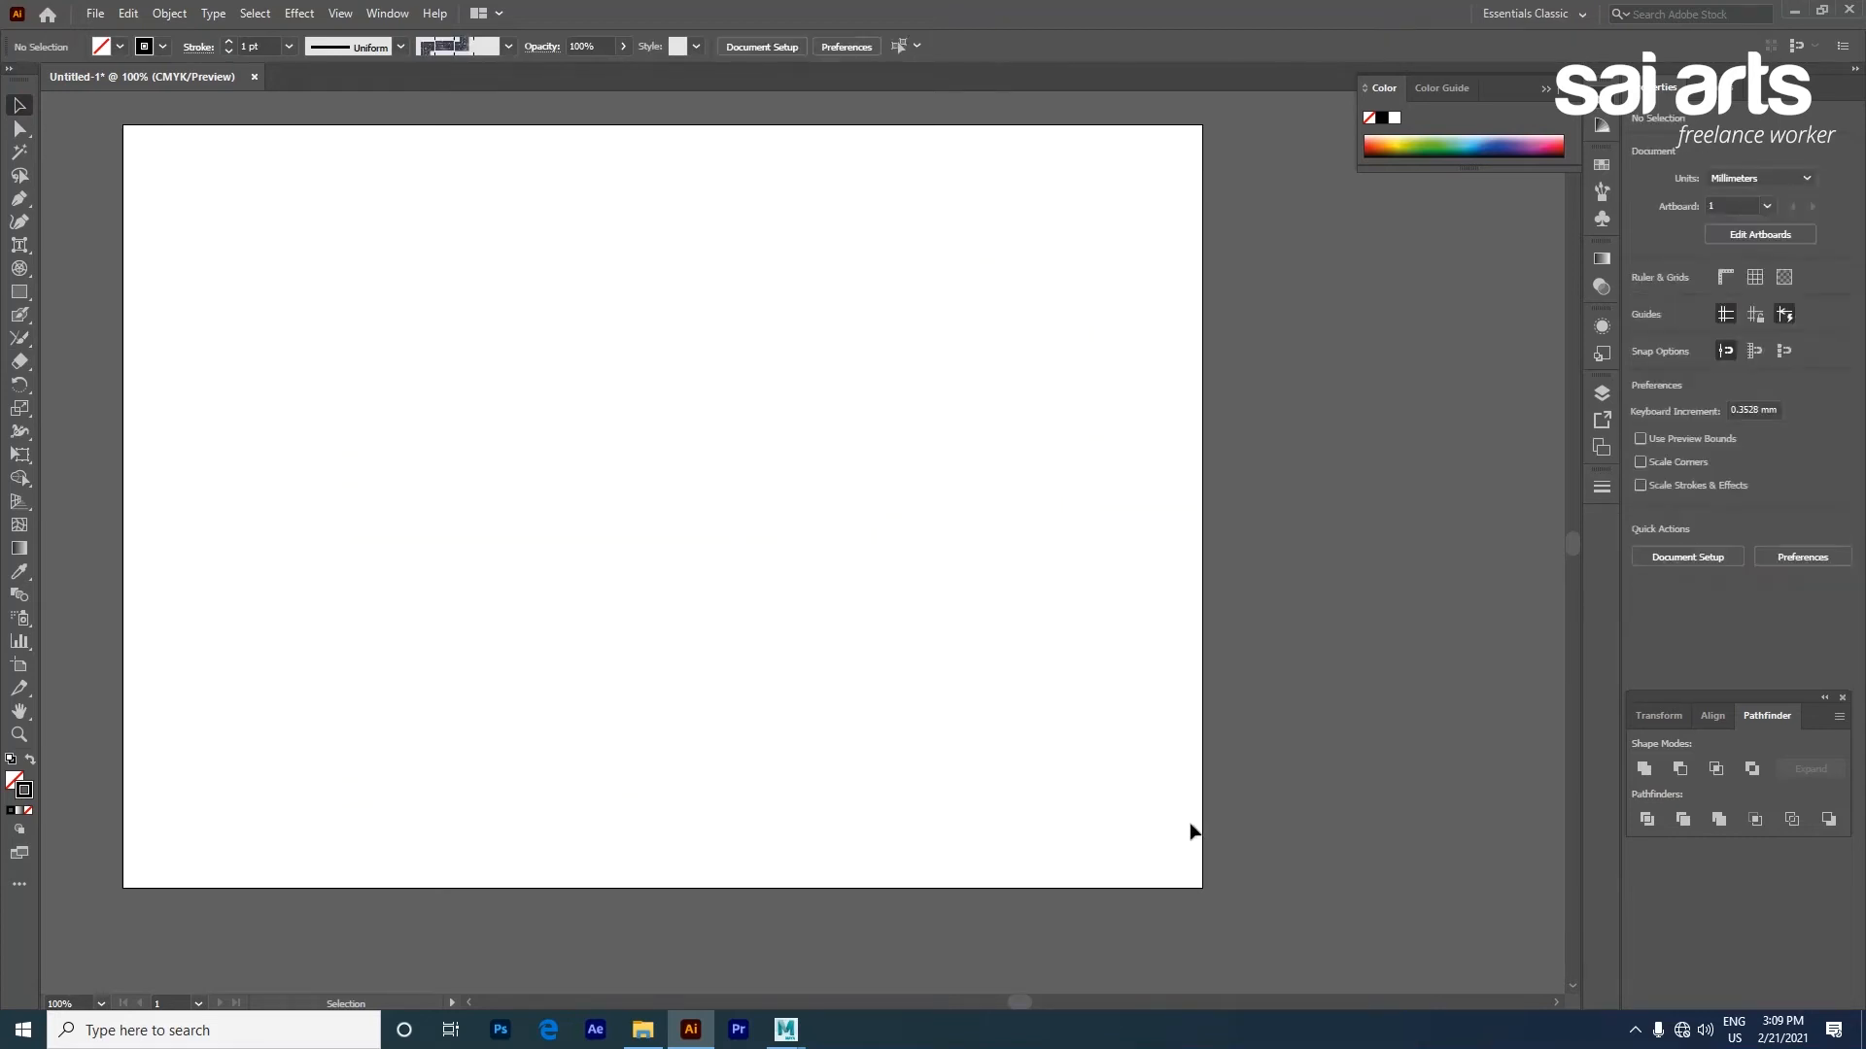
# Draw a rectangle about 103 × 97 mm near the artboard's centre and give it a green fill without a stroke
pyautogui.click(9, 361)
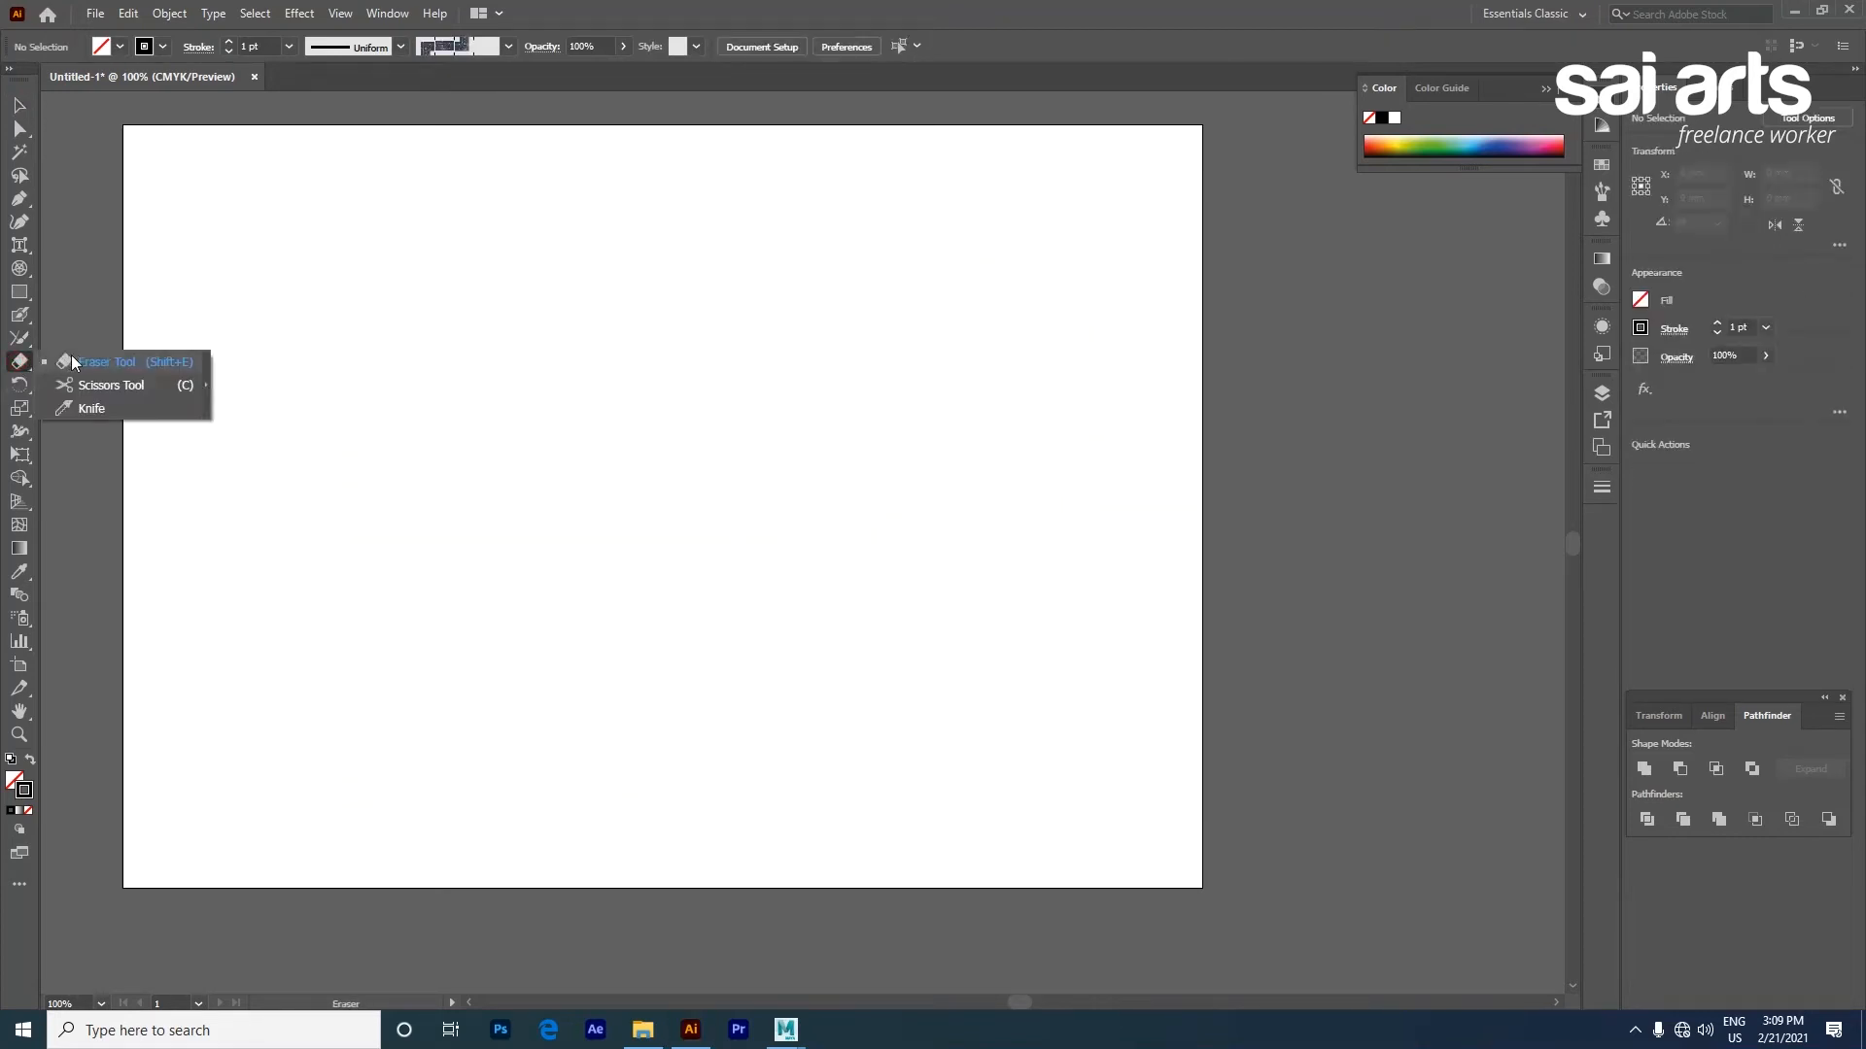
pyautogui.click(19, 291)
pyautogui.moveTo(532, 295)
pyautogui.mouseDown()
pyautogui.moveTo(714, 548)
pyautogui.moveTo(905, 646)
pyautogui.mouseUp()
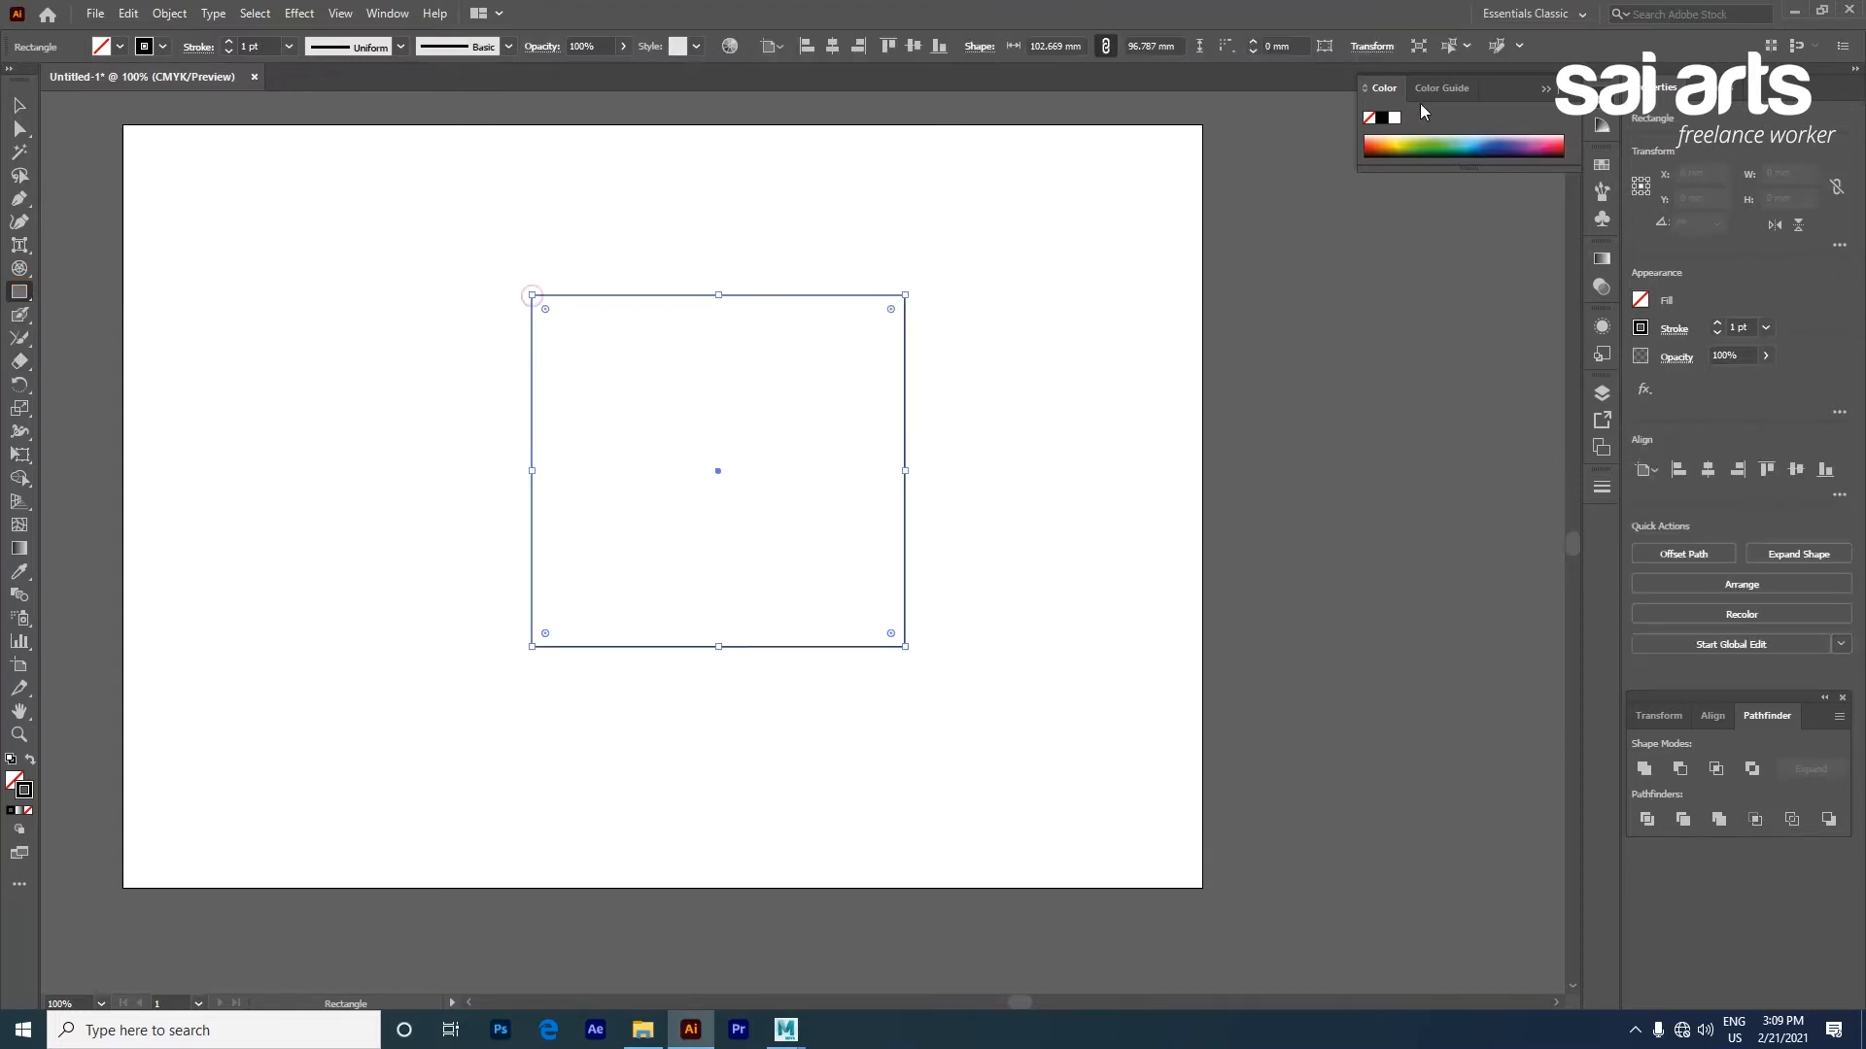
pyautogui.click(1428, 138)
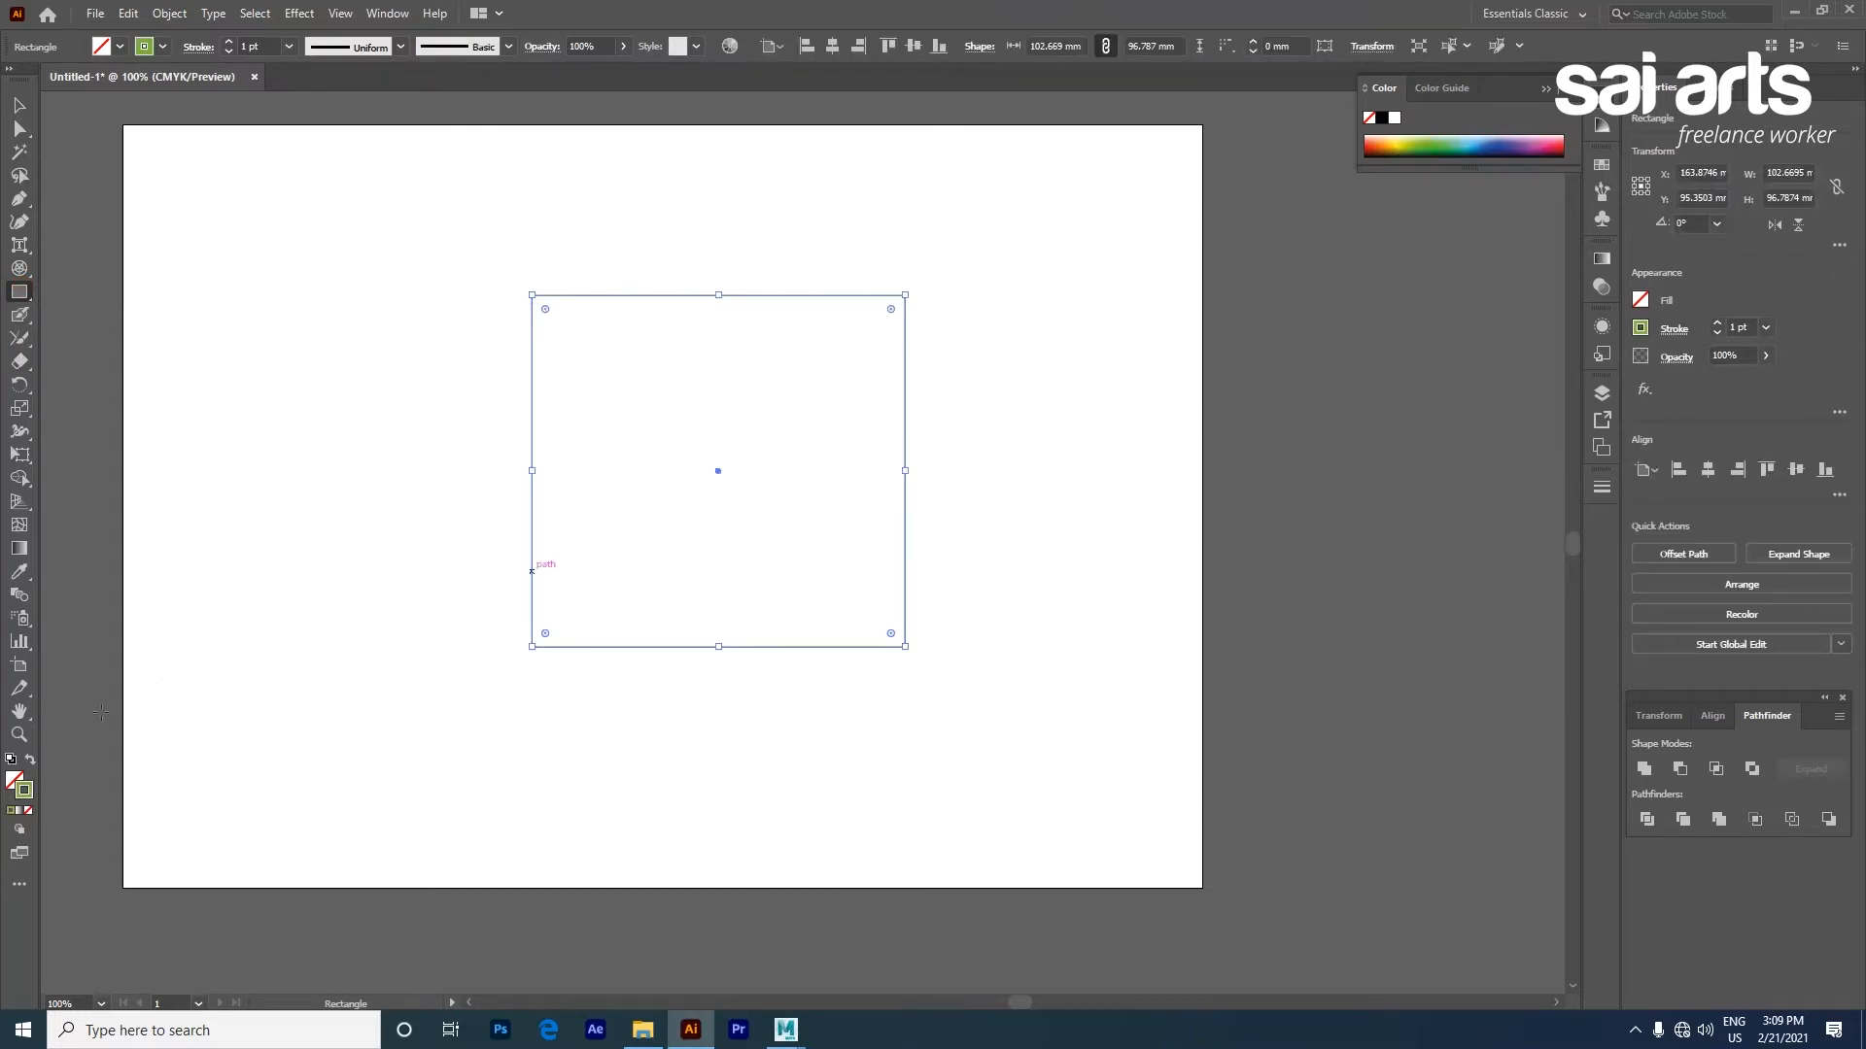
pyautogui.click(30, 760)
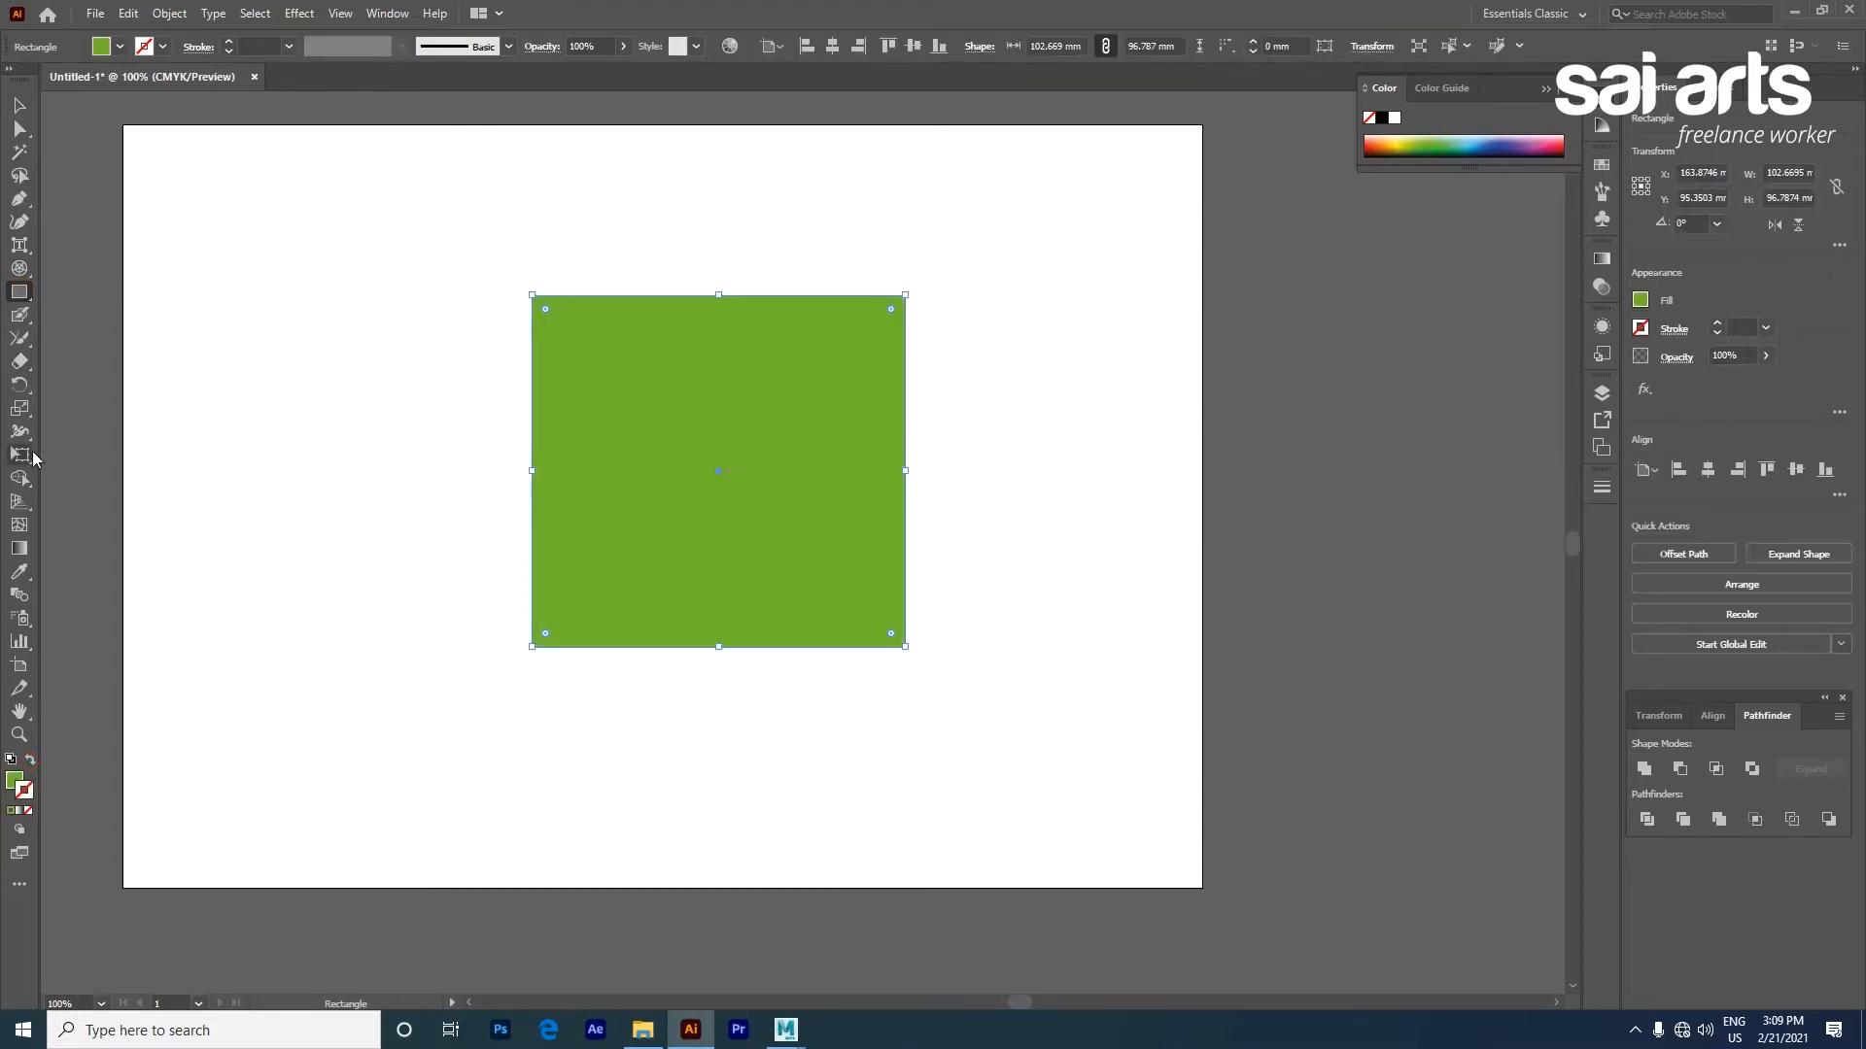
# Enlarge the Eraser and erase a round bite out of each of the green rectangle's four corners
pyautogui.click(19, 364)
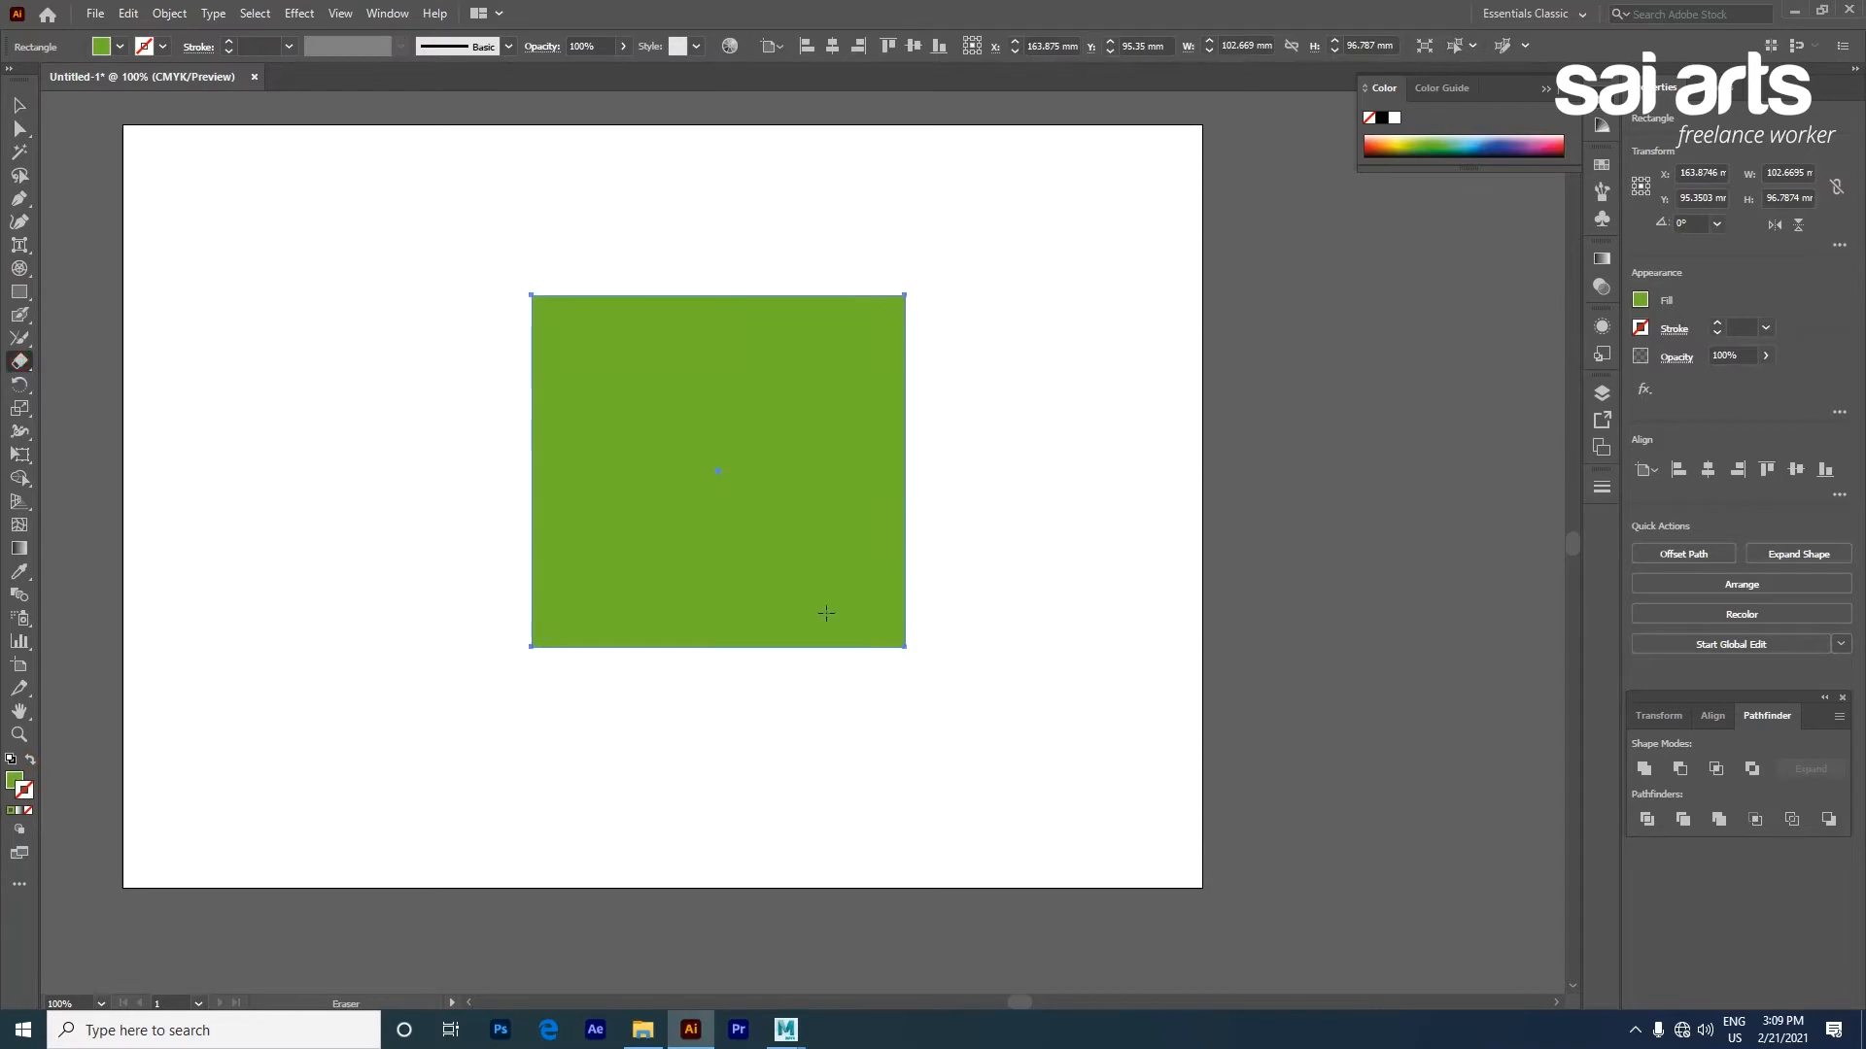
pyautogui.press(']')
pyautogui.press(']')
pyautogui.press(']')
pyautogui.press(']')
pyautogui.press(']')
pyautogui.click(832, 623)
pyautogui.click(540, 574)
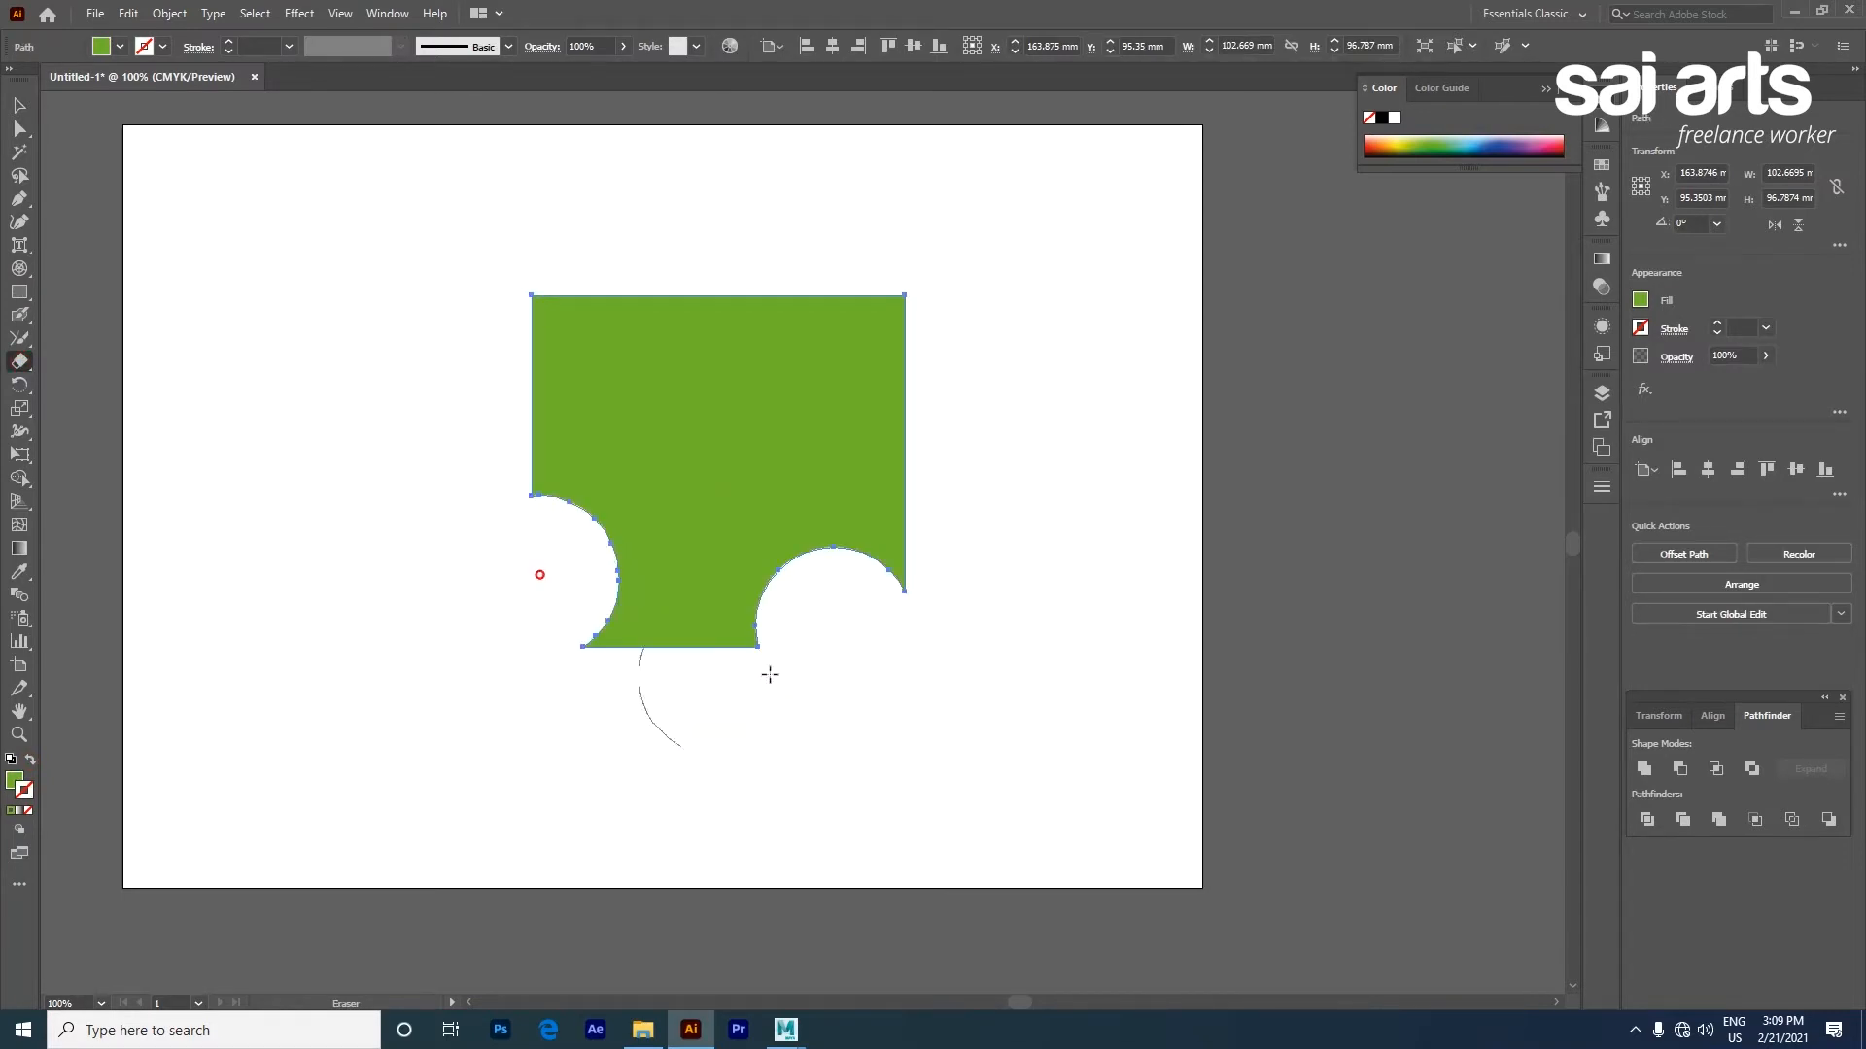
pyautogui.click(875, 317)
pyautogui.click(571, 283)
pyautogui.click(881, 391)
pyautogui.moveTo(866, 291)
pyautogui.mouseDown()
pyautogui.moveTo(816, 363)
pyautogui.moveTo(756, 622)
pyautogui.mouseUp()
pyautogui.moveTo(727, 664); pyautogui.dragTo(906, 602)
pyautogui.moveTo(641, 641); pyautogui.dragTo(923, 563)
pyautogui.hotkey('ctrl', 'z')
pyautogui.hotkey('ctrl', 'z')
pyautogui.hotkey('ctrl', 'z')
pyautogui.hotkey('ctrl', 'z')
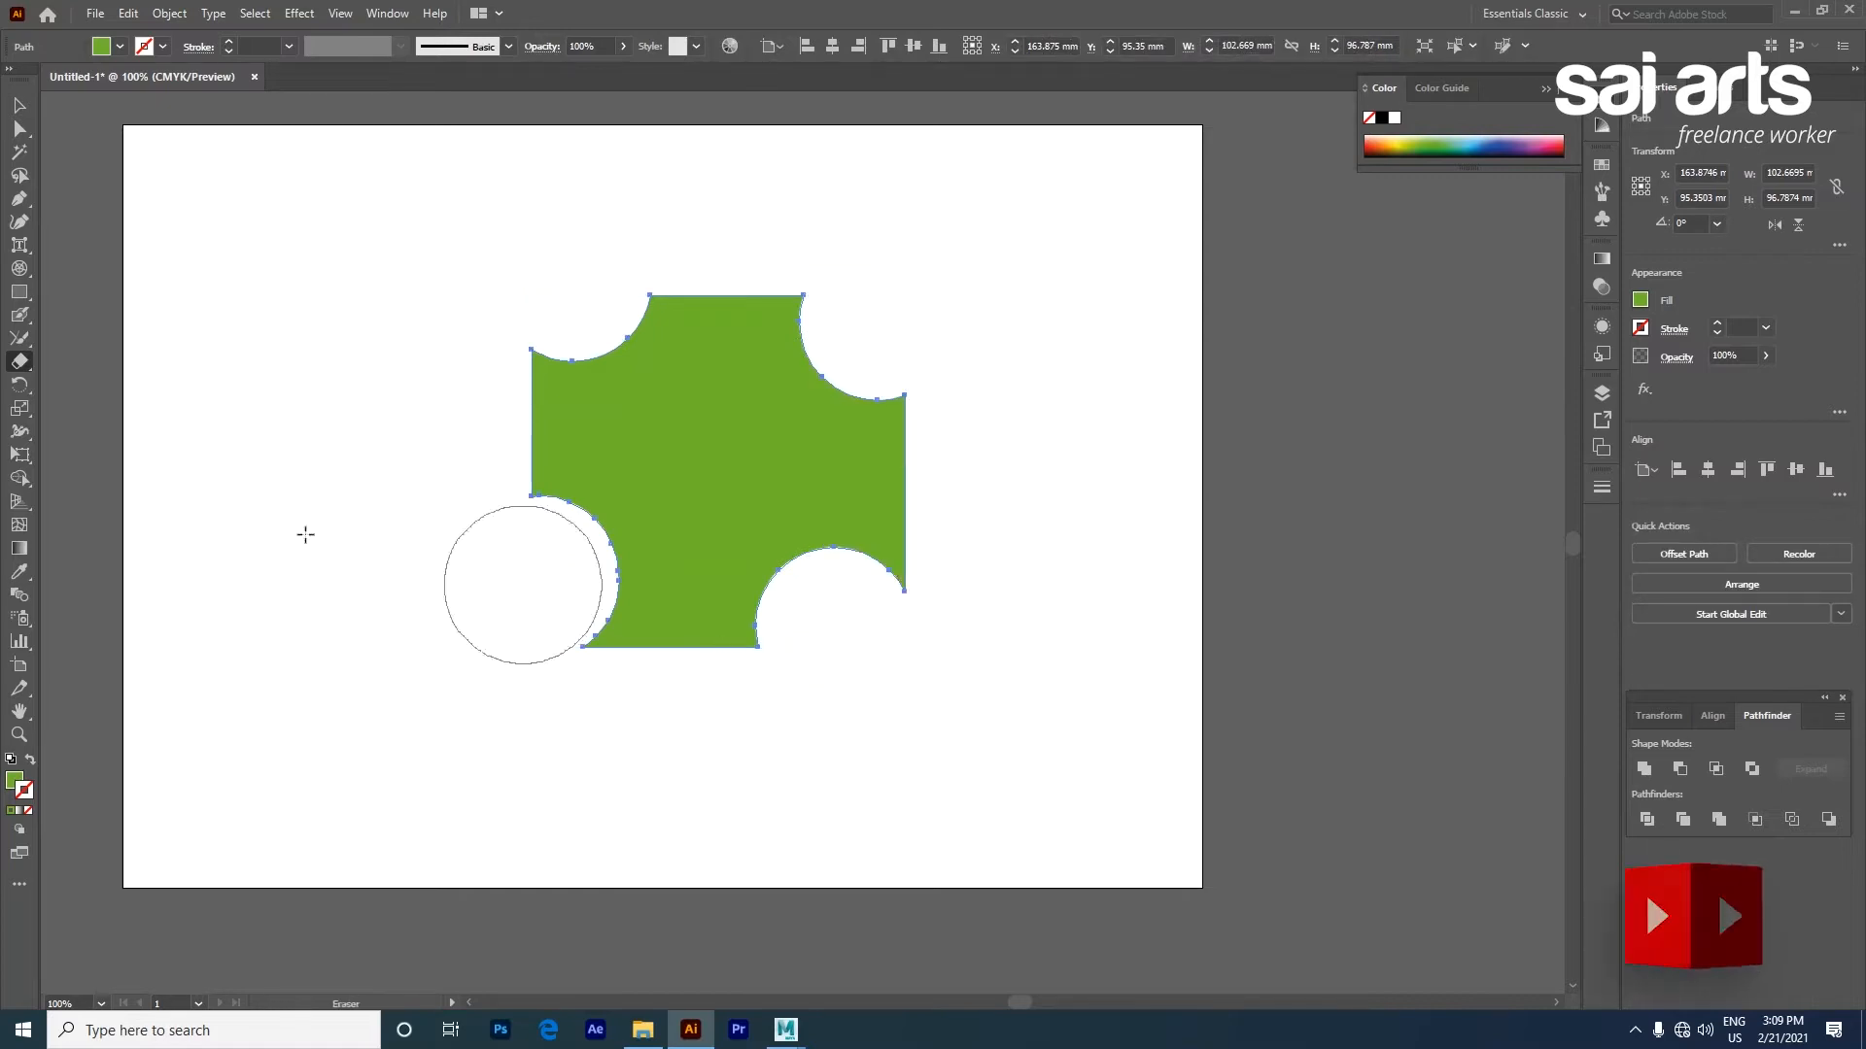
# Draw a green rectangle about 48 × 50.5 mm left of the erased shape
pyautogui.click(20, 293)
pyautogui.moveTo(251, 384); pyautogui.dragTo(427, 571)
# Cut the small rectangle with the Scissors on its top and right edges and move the severed corner piece up and right
pyautogui.click(25, 363)
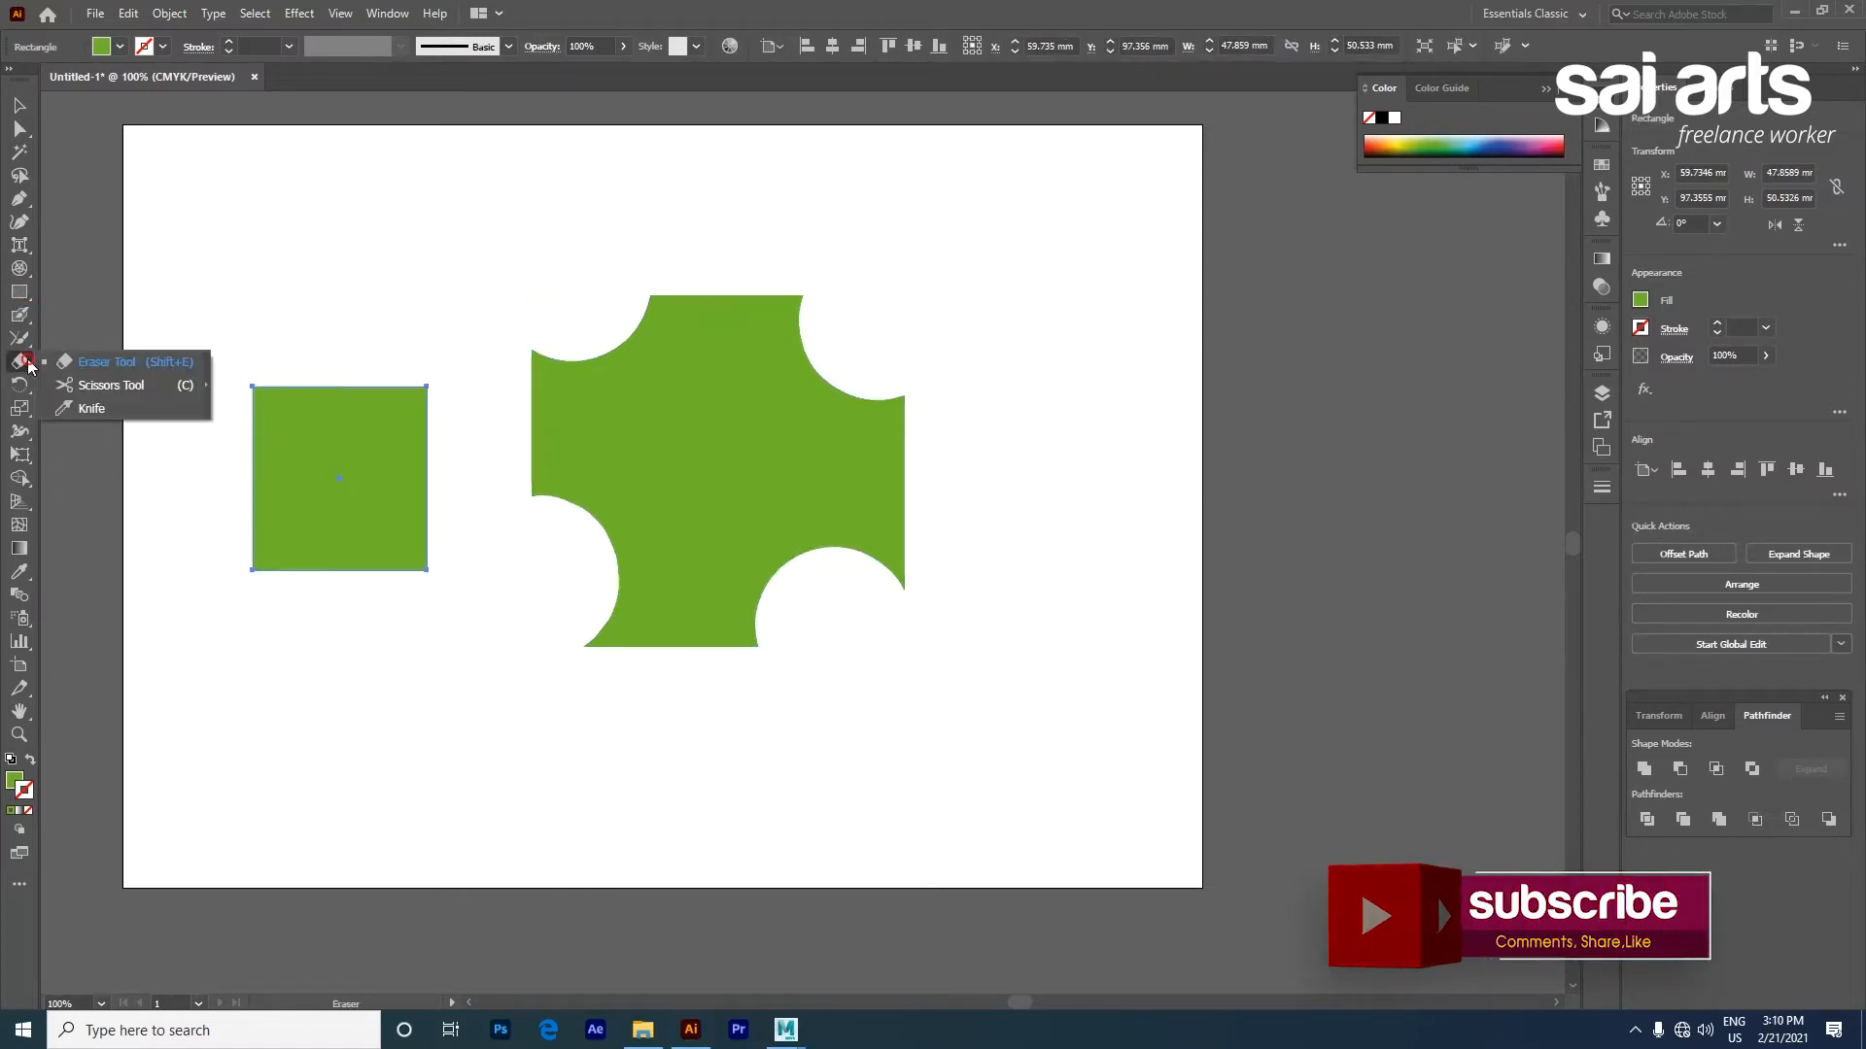
pyautogui.click(97, 386)
pyautogui.click(303, 385)
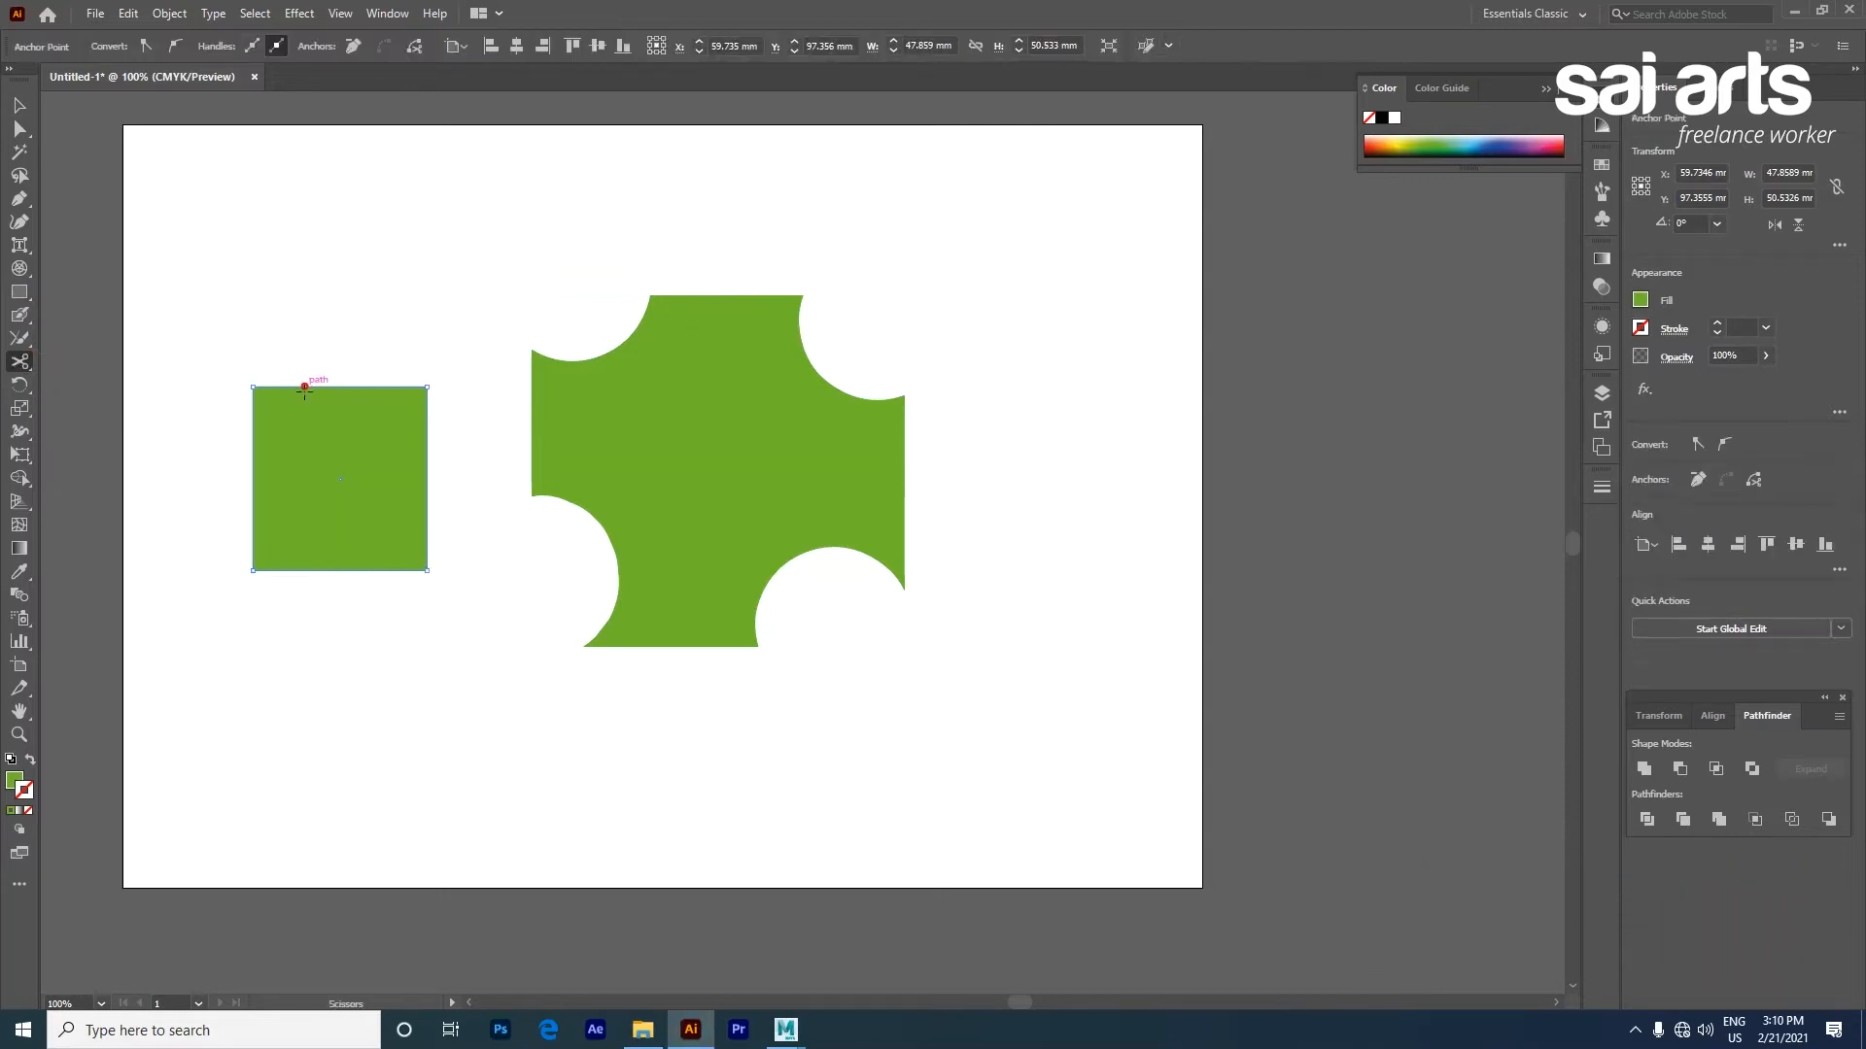
pyautogui.click(424, 540)
pyautogui.press('v')
pyautogui.moveTo(375, 431); pyautogui.dragTo(446, 290)
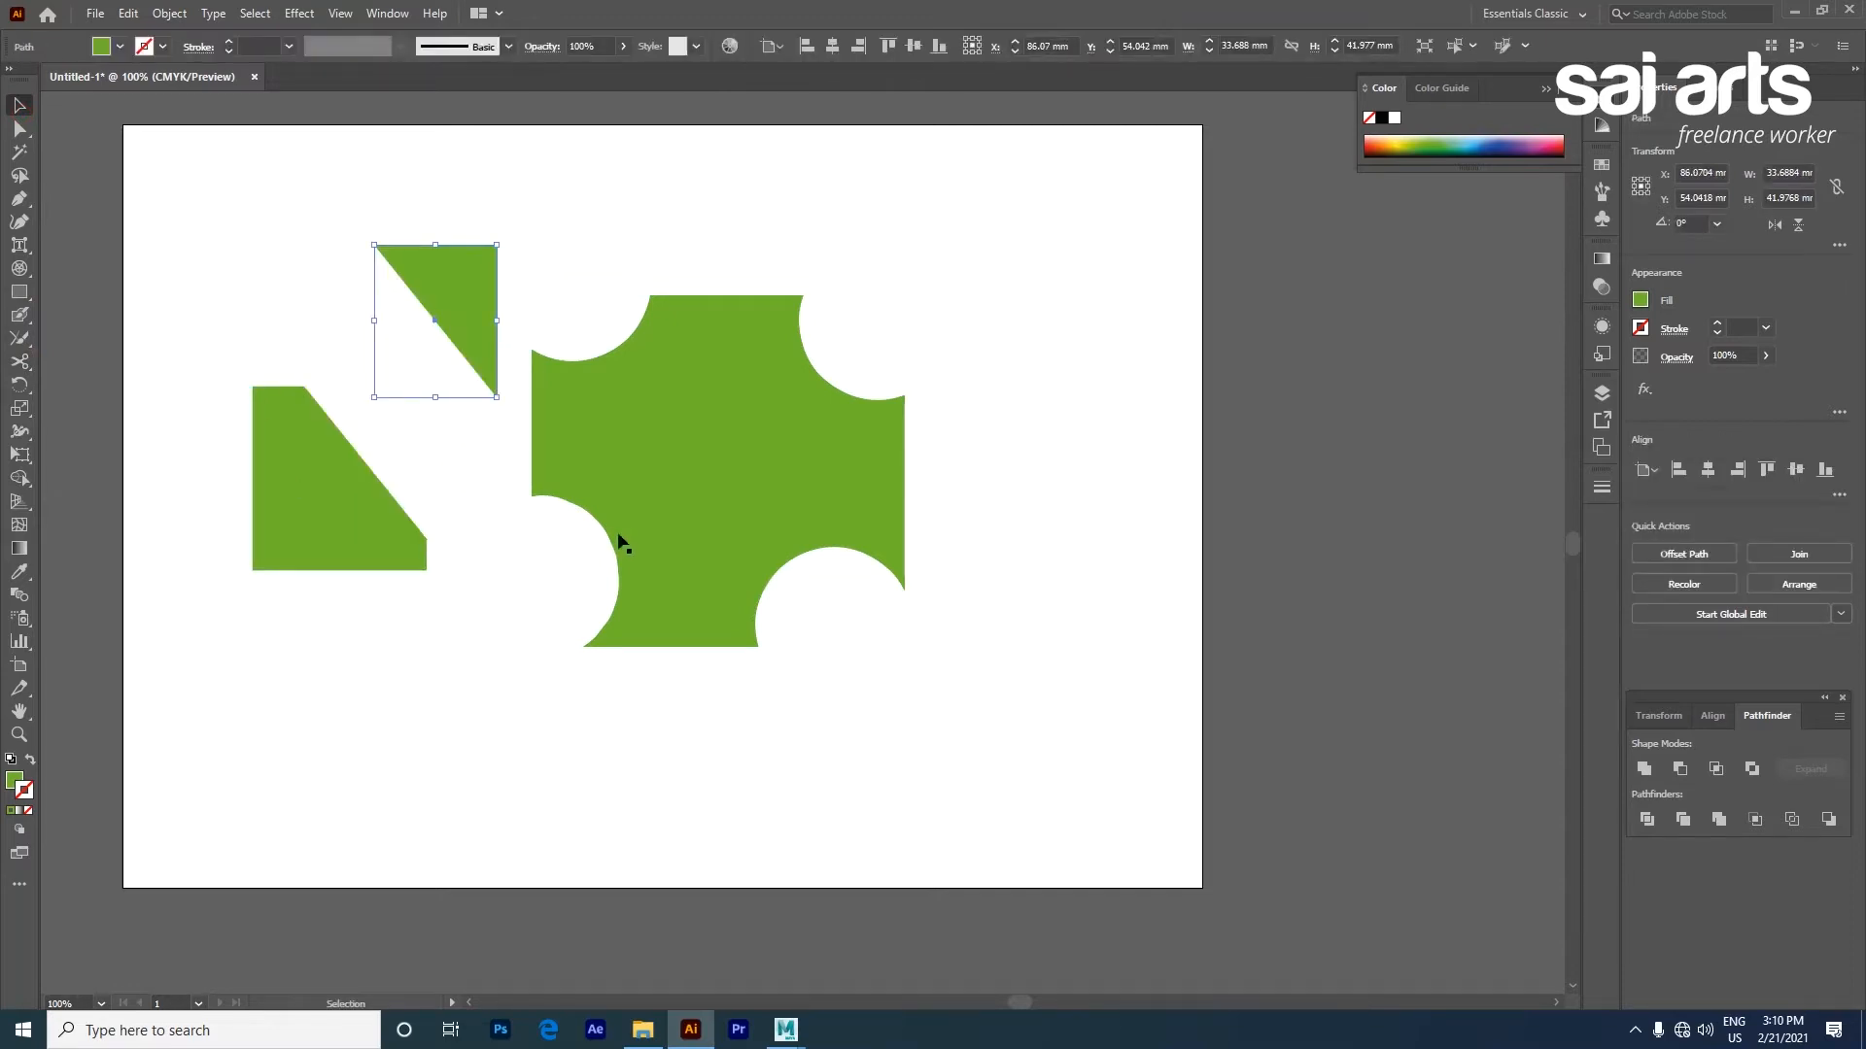
# Draw a green rectangle about 48.7 × 46.4 mm right of the erased shape and slice it with three vertical and two horizontal Knife cuts
pyautogui.click(19, 291)
pyautogui.moveTo(977, 320)
pyautogui.mouseDown()
pyautogui.moveTo(1087, 486)
pyautogui.moveTo(1154, 490)
pyautogui.moveTo(1095, 494)
pyautogui.mouseUp()
pyautogui.moveTo(20, 362); pyautogui.dragTo(88, 410)
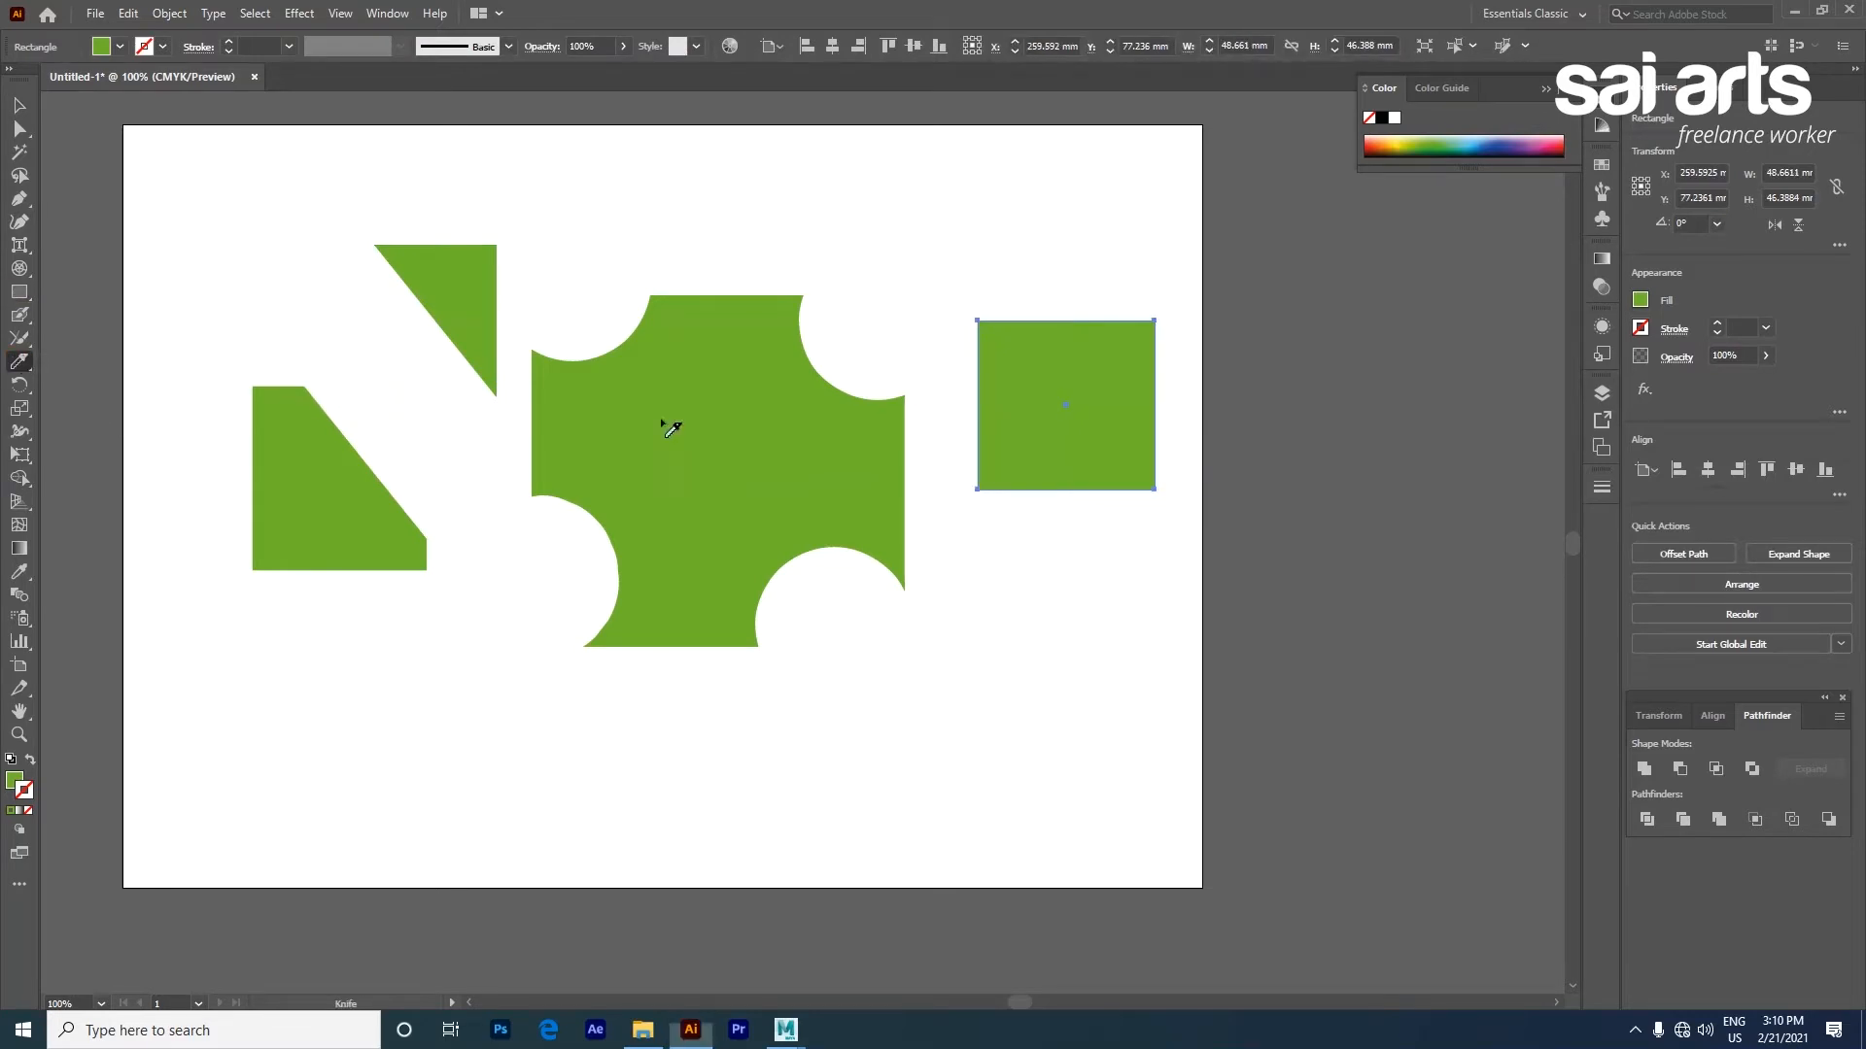
pyautogui.moveTo(1066, 243); pyautogui.dragTo(1066, 641)
pyautogui.moveTo(1127, 234); pyautogui.dragTo(1132, 680)
pyautogui.moveTo(894, 381); pyautogui.dragTo(1176, 390)
pyautogui.moveTo(987, 221); pyautogui.dragTo(1059, 607)
pyautogui.moveTo(838, 381); pyautogui.dragTo(1175, 400)
# Move five of the knife-cut pieces away from each other to separate the slices
pyautogui.click(14, 106)
pyautogui.click(784, 175)
pyautogui.moveTo(1004, 460); pyautogui.dragTo(1004, 536)
pyautogui.moveTo(1056, 450); pyautogui.dragTo(1134, 537)
pyautogui.moveTo(1078, 338); pyautogui.dragTo(1099, 297)
pyautogui.moveTo(1029, 362); pyautogui.dragTo(1021, 279)
pyautogui.moveTo(1121, 384); pyautogui.dragTo(1121, 352)
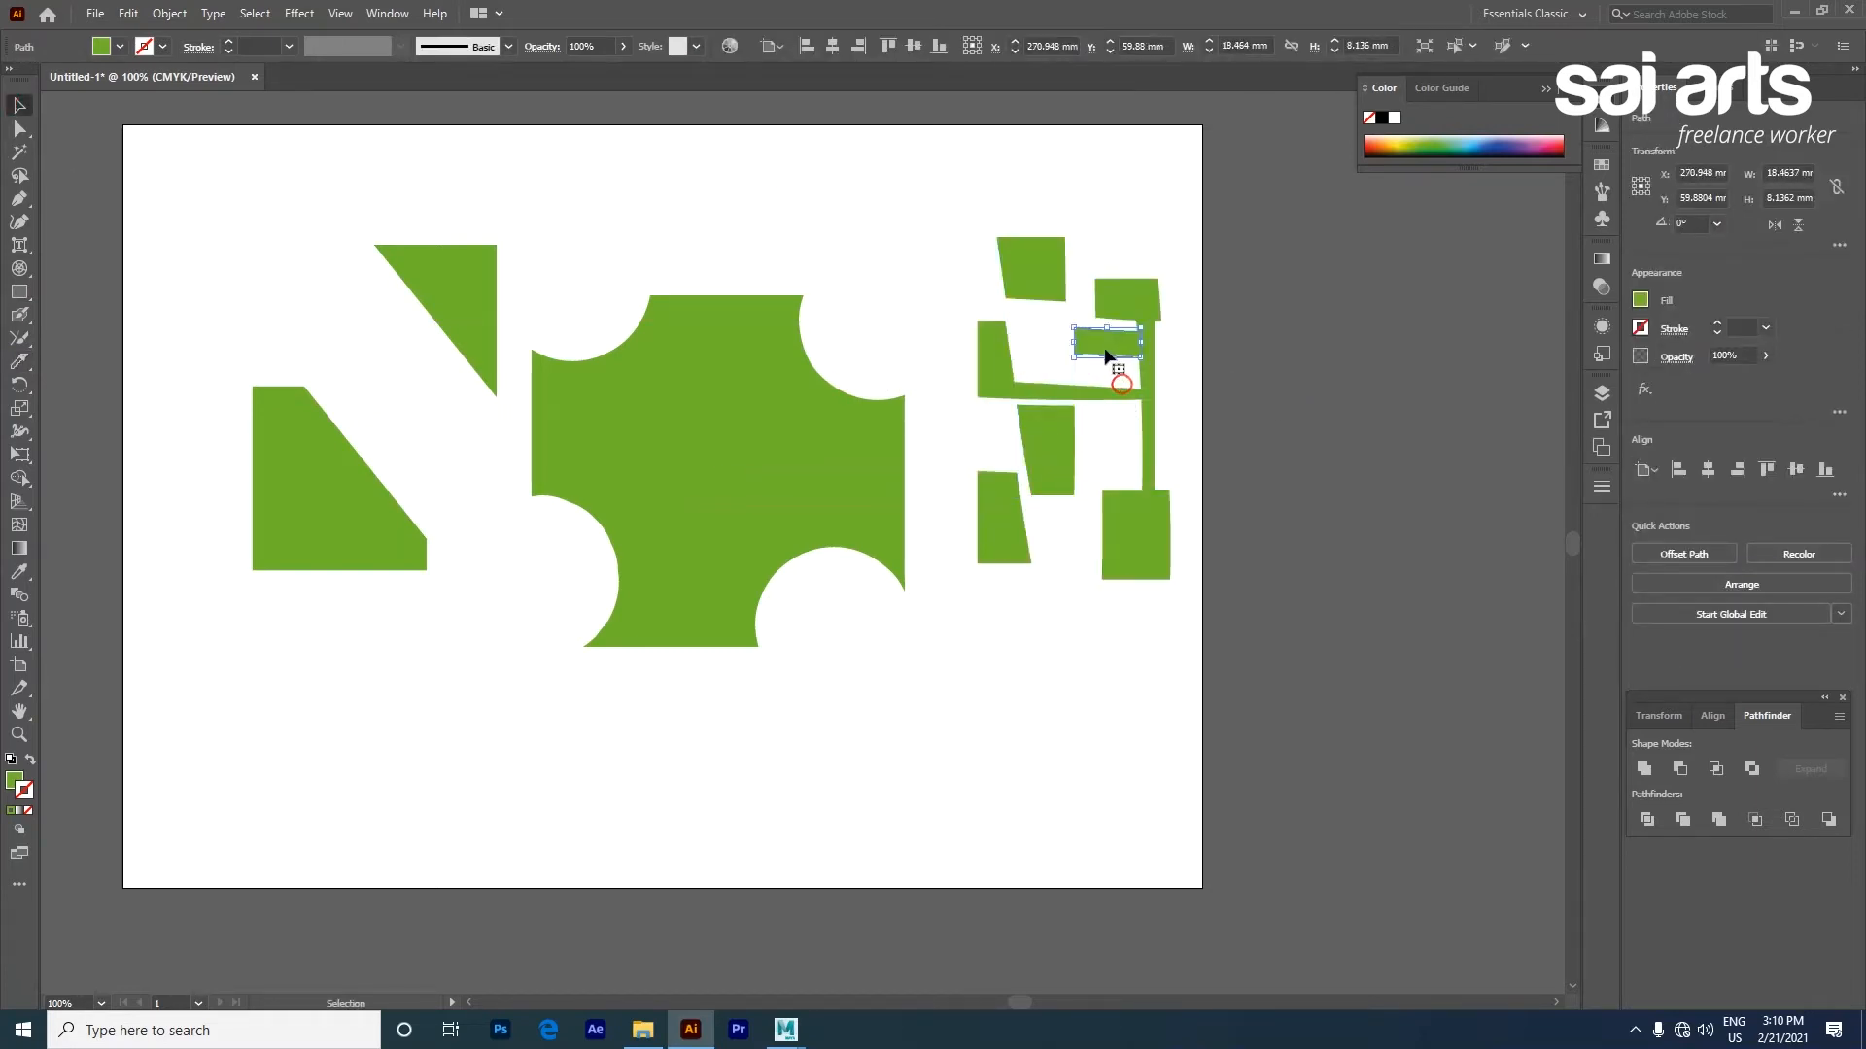
# Delete all the green shapes from the artboard
pyautogui.moveTo(196, 208)
pyautogui.mouseDown()
pyautogui.moveTo(754, 645)
pyautogui.moveTo(1250, 725)
pyautogui.mouseUp()
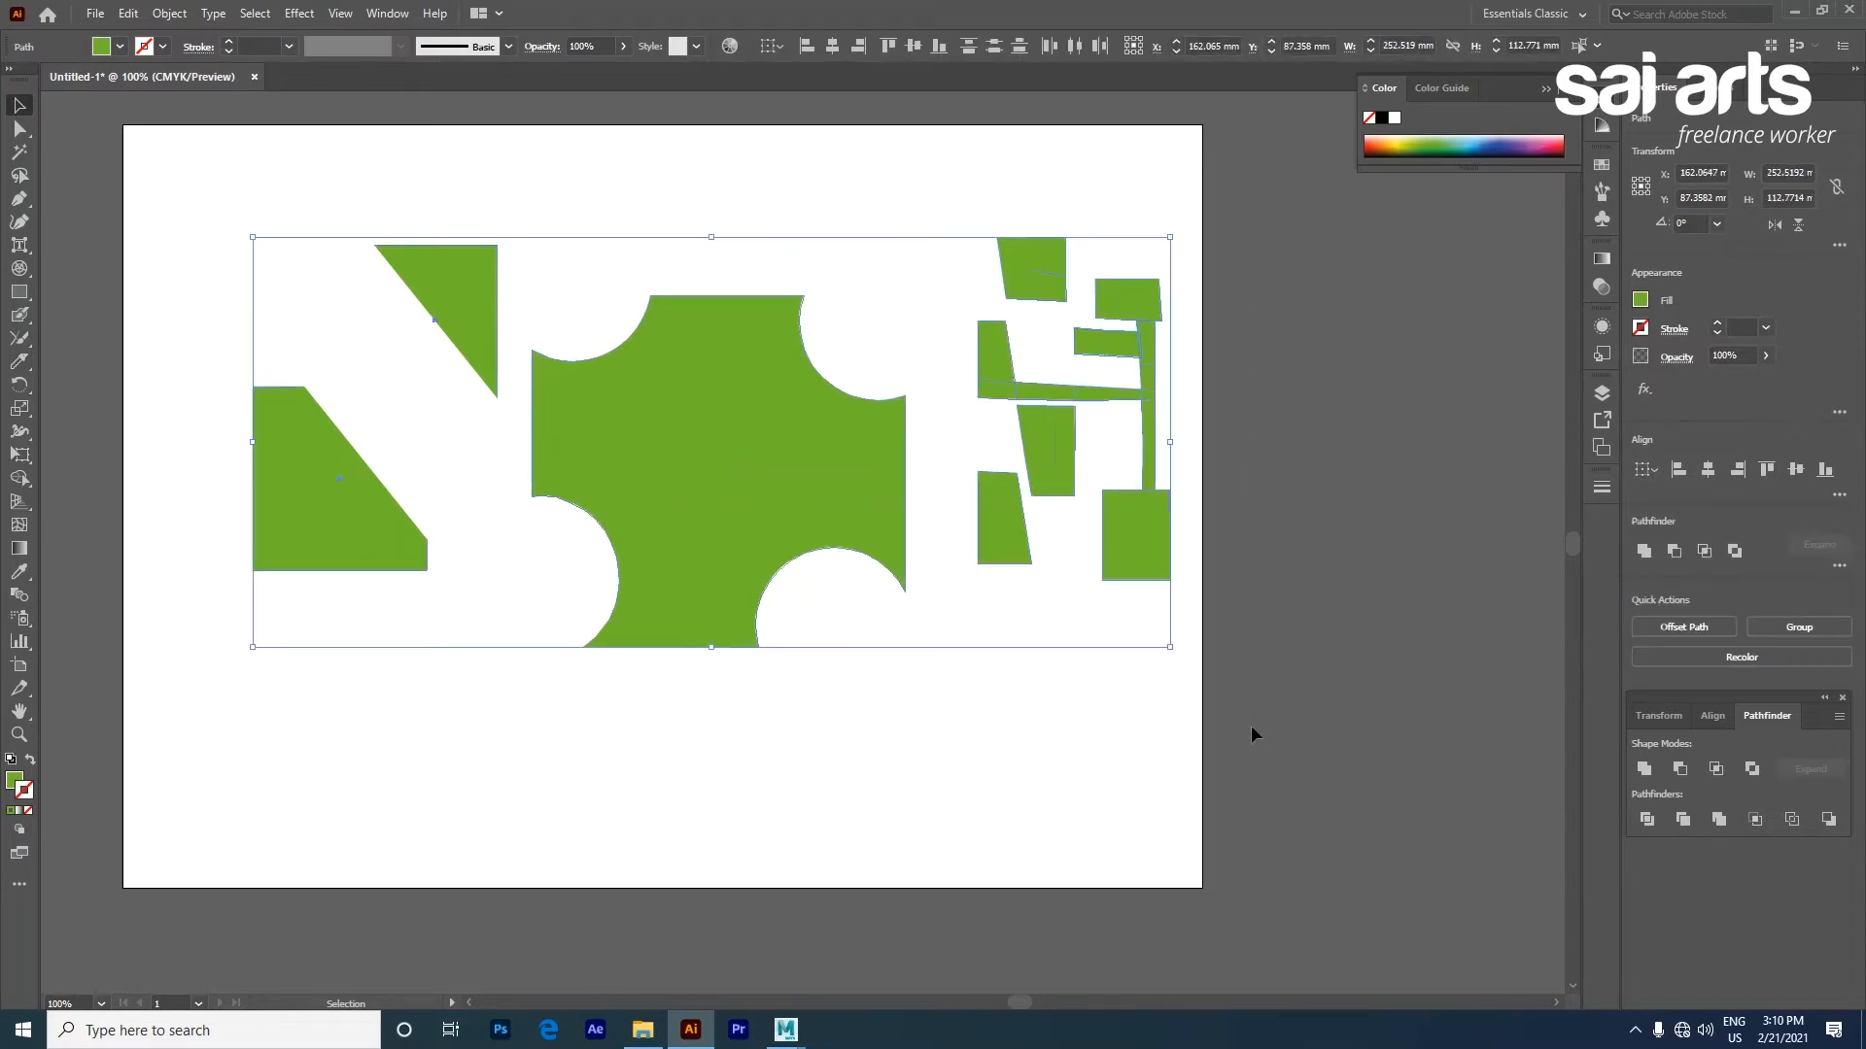
pyautogui.press('Delete')
# Draw a long horizontal green bar about 174 × 16 mm across the upper middle of the artboard
pyautogui.click(20, 386)
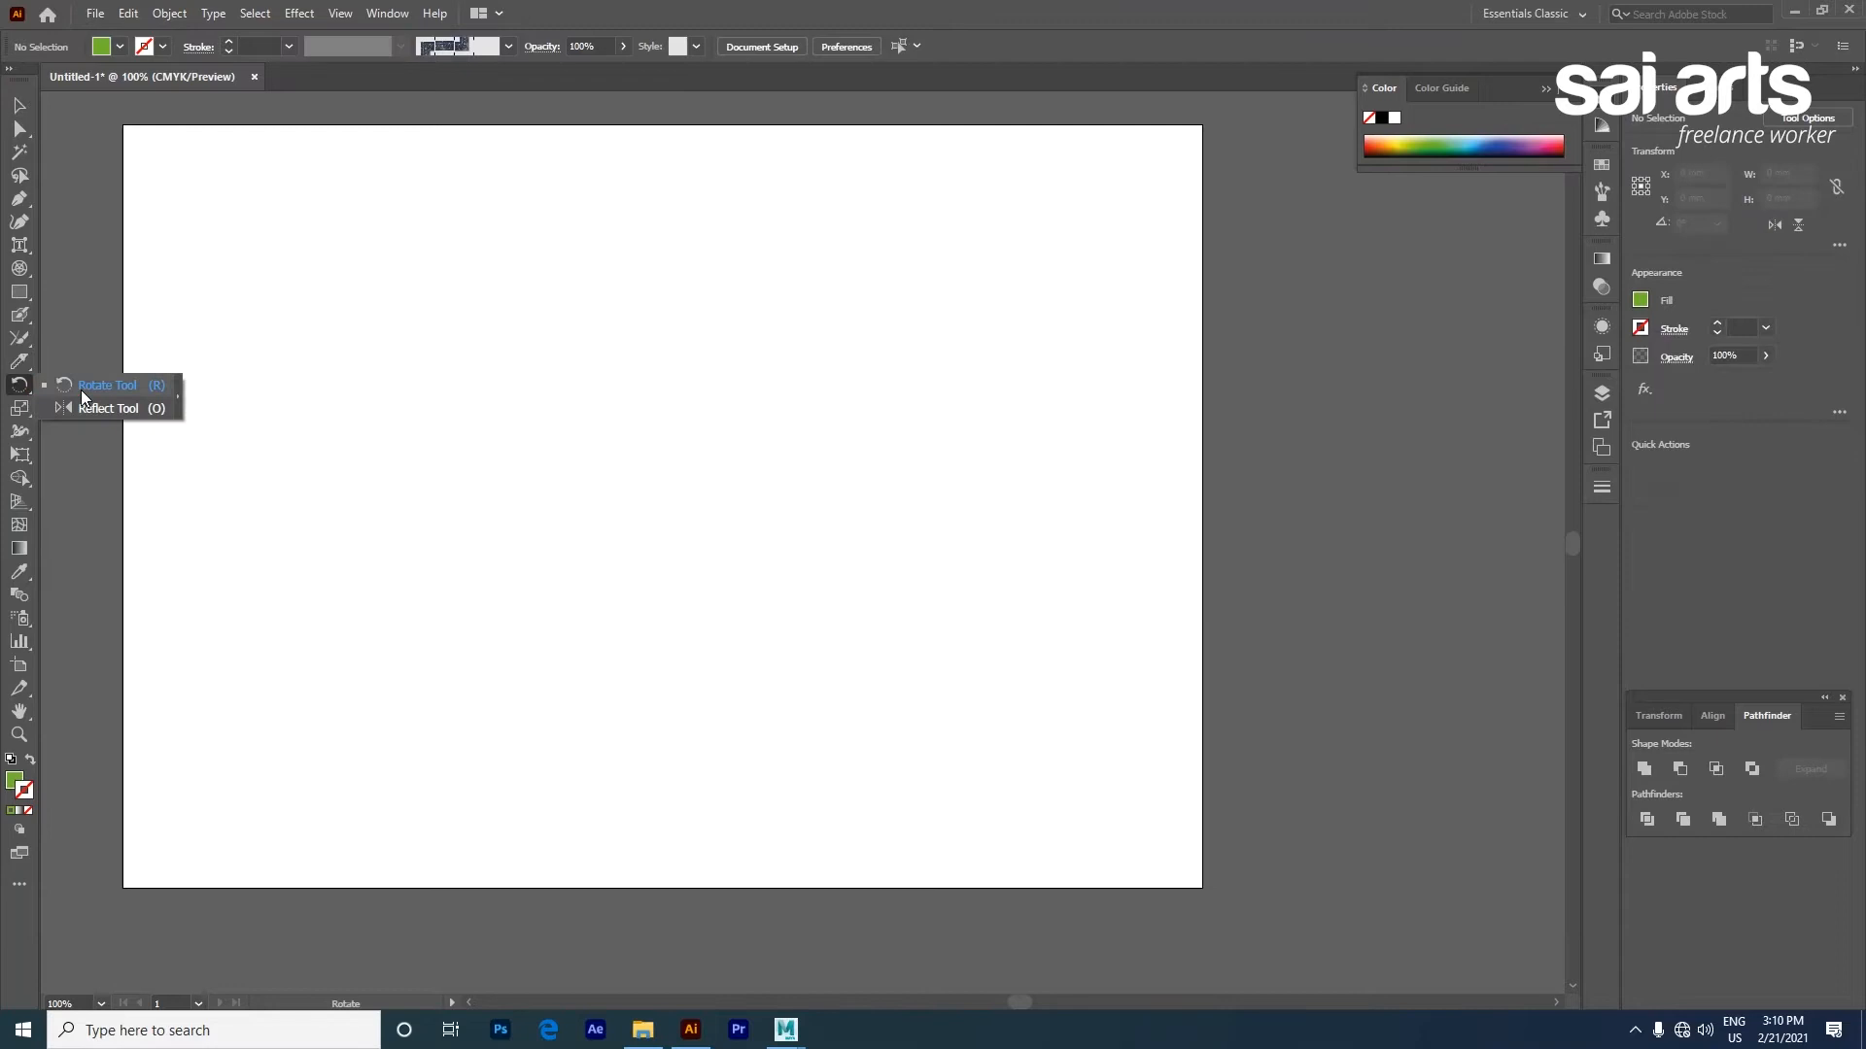
pyautogui.click(18, 297)
pyautogui.moveTo(349, 396); pyautogui.dragTo(981, 454)
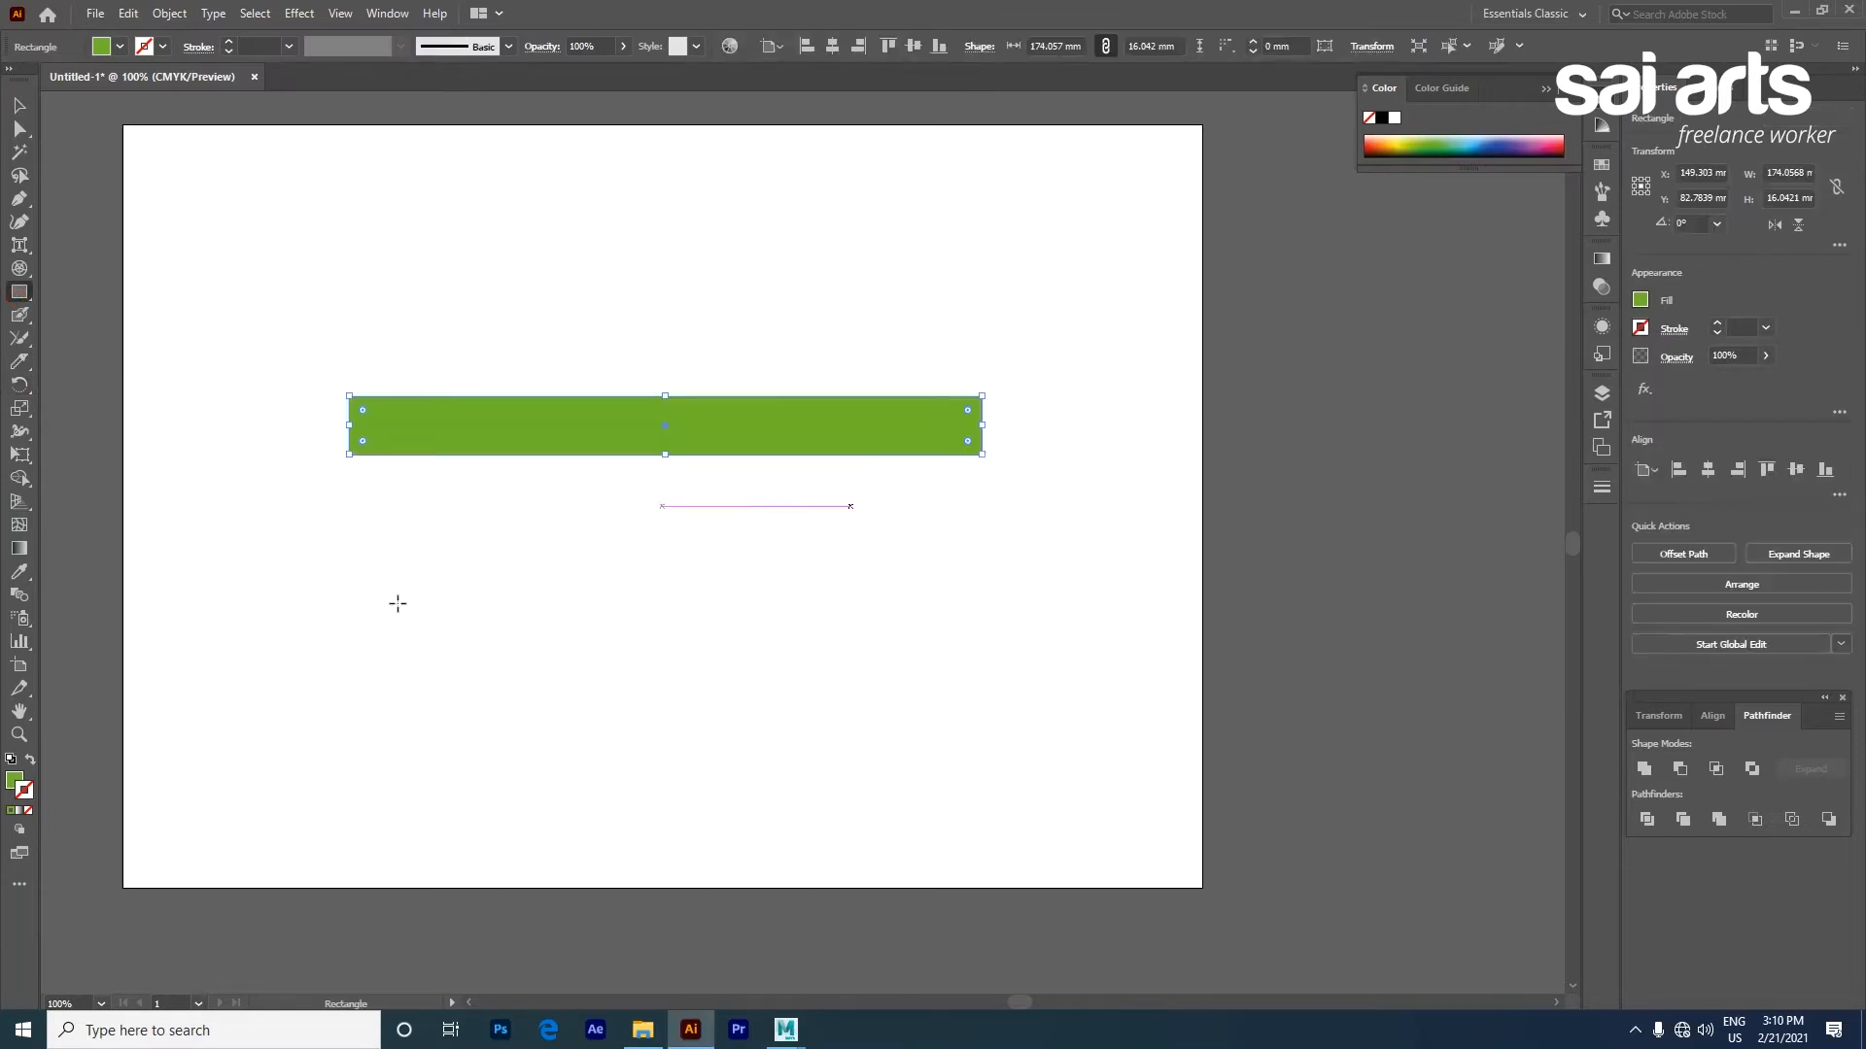
# Make a copy of the bar rotated about -28.76° around its centre and repeat the rotated copy four more times
pyautogui.click(27, 393)
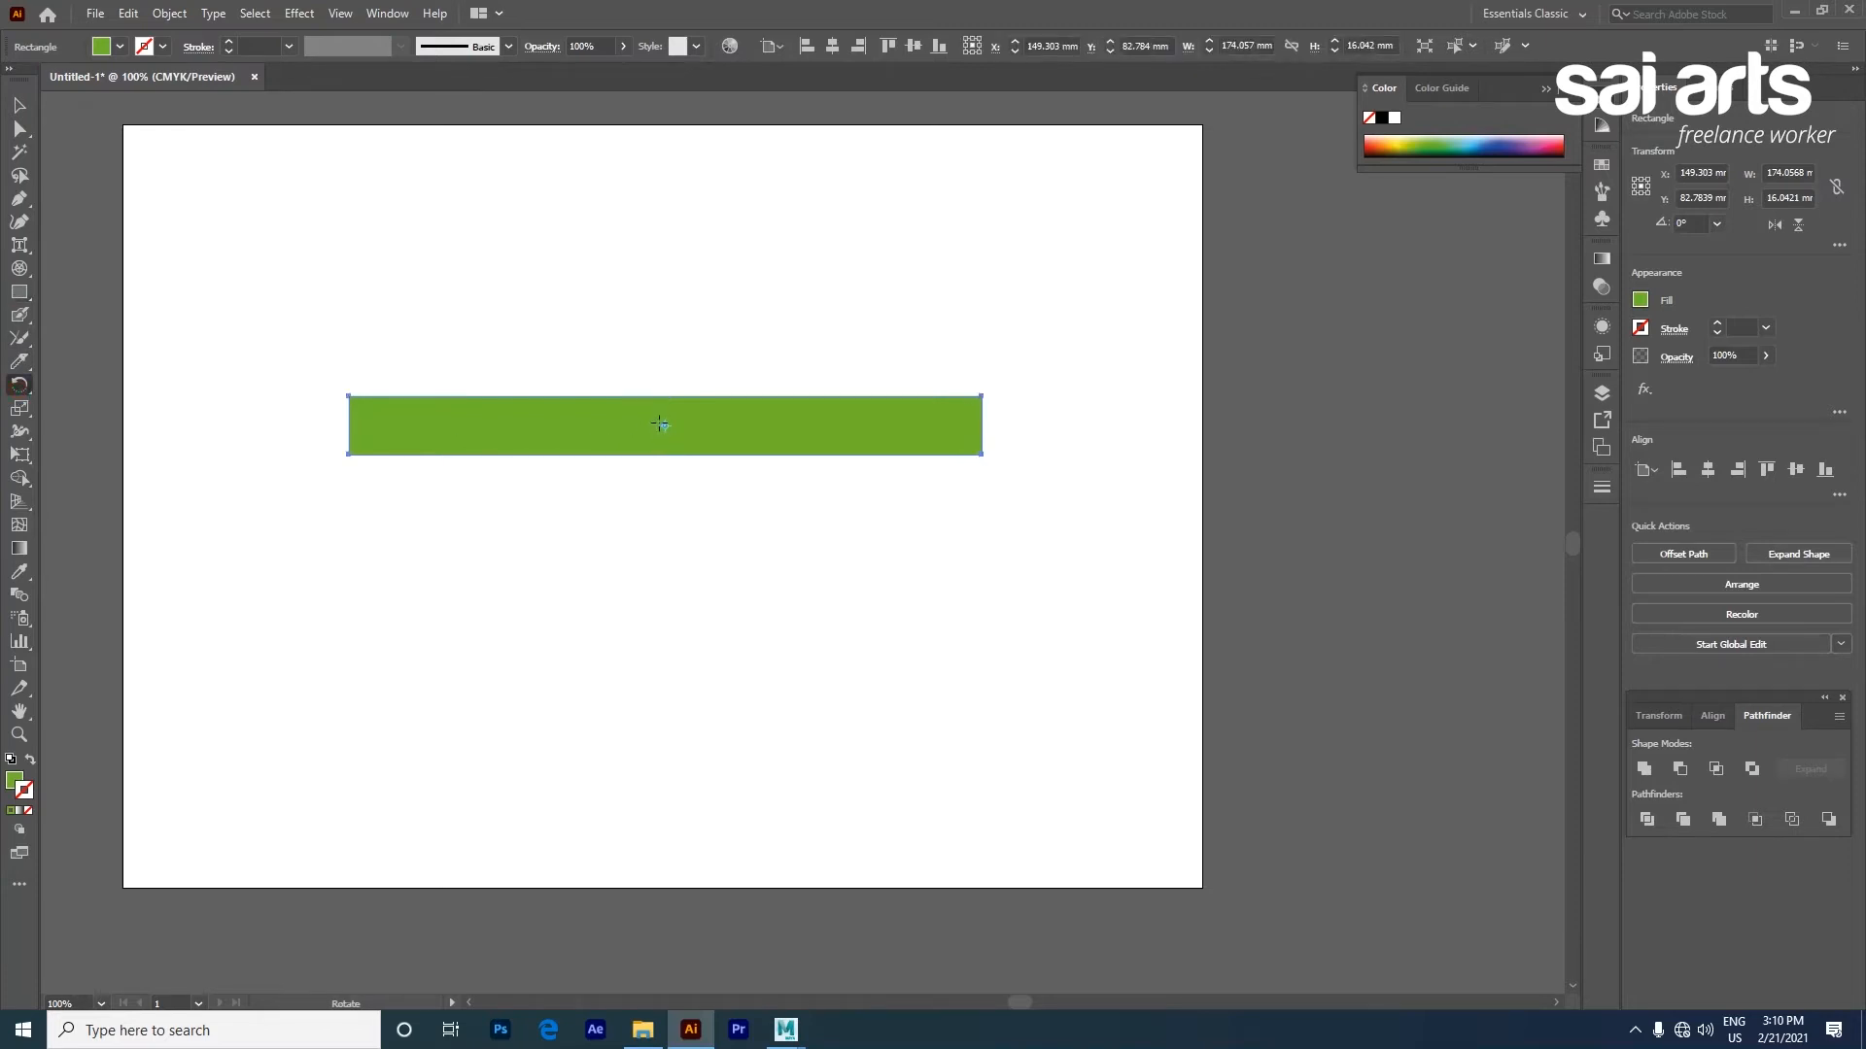
pyautogui.moveTo(795, 435); pyautogui.dragTo(728, 463)
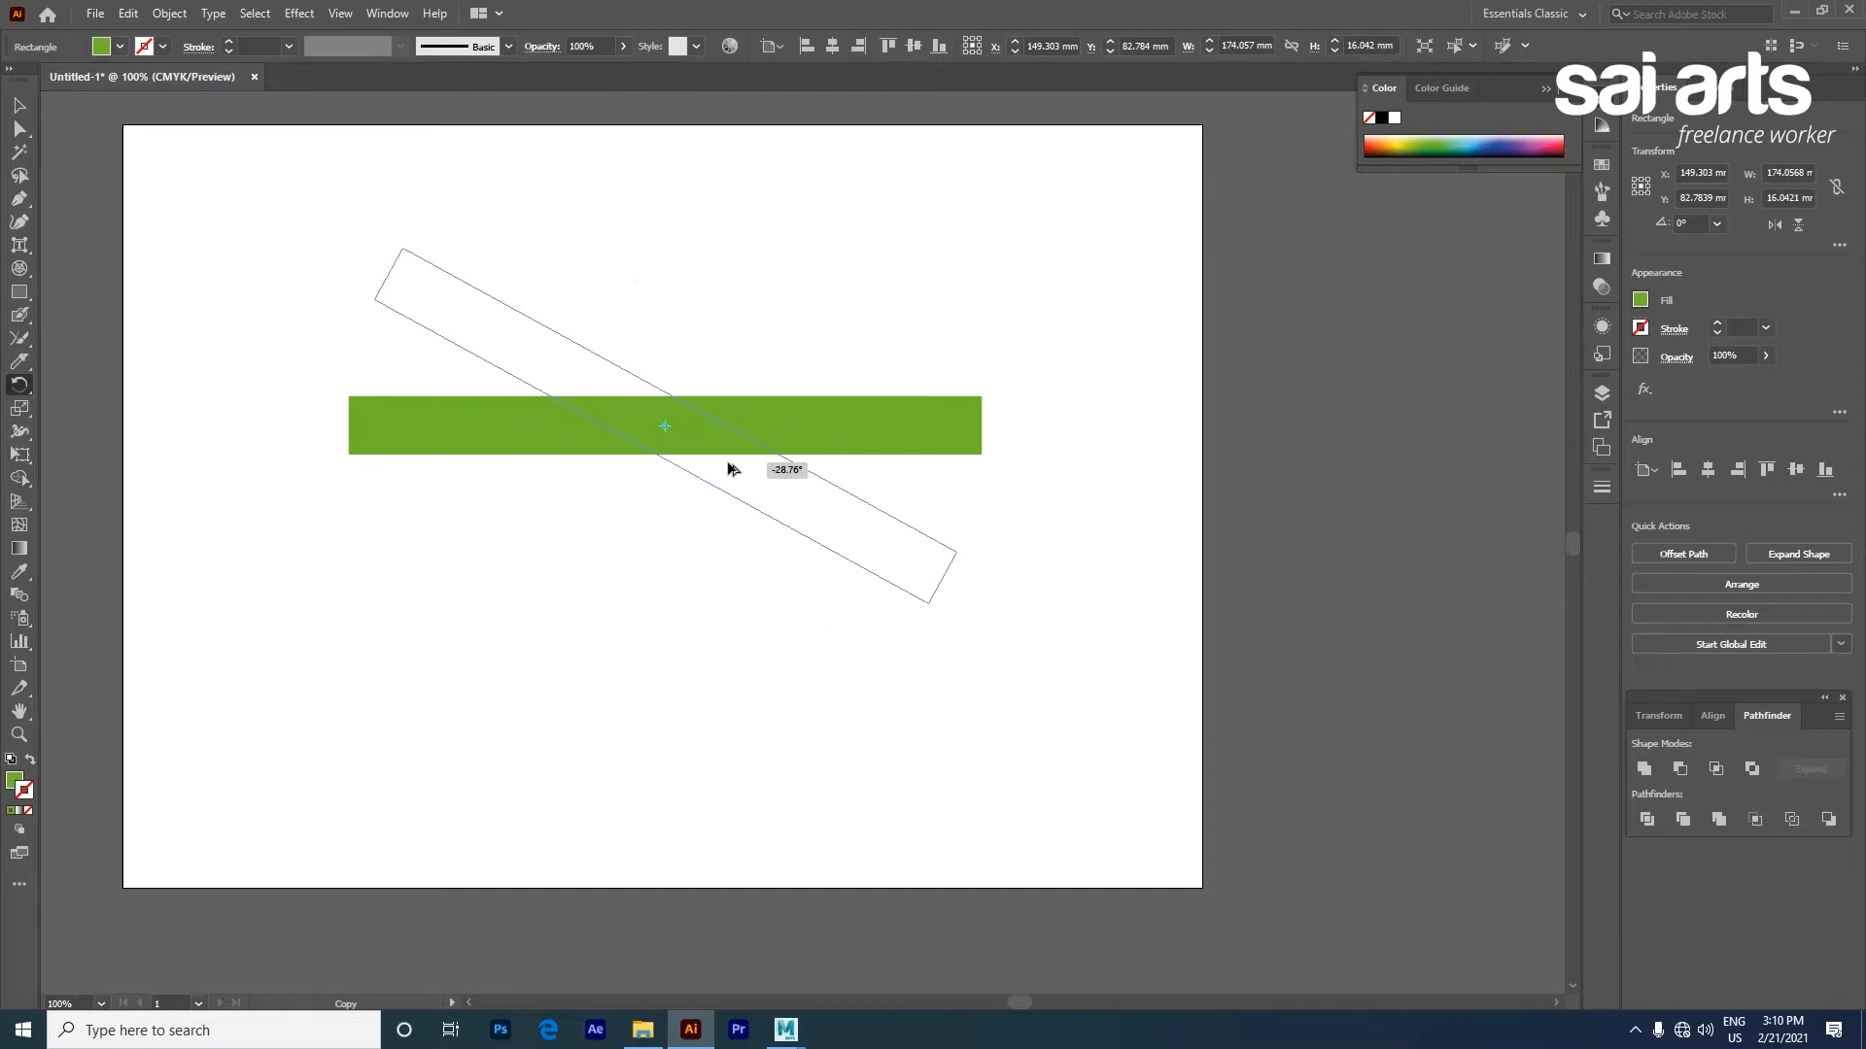
pyautogui.moveTo(728, 463); pyautogui.dragTo(727, 463)
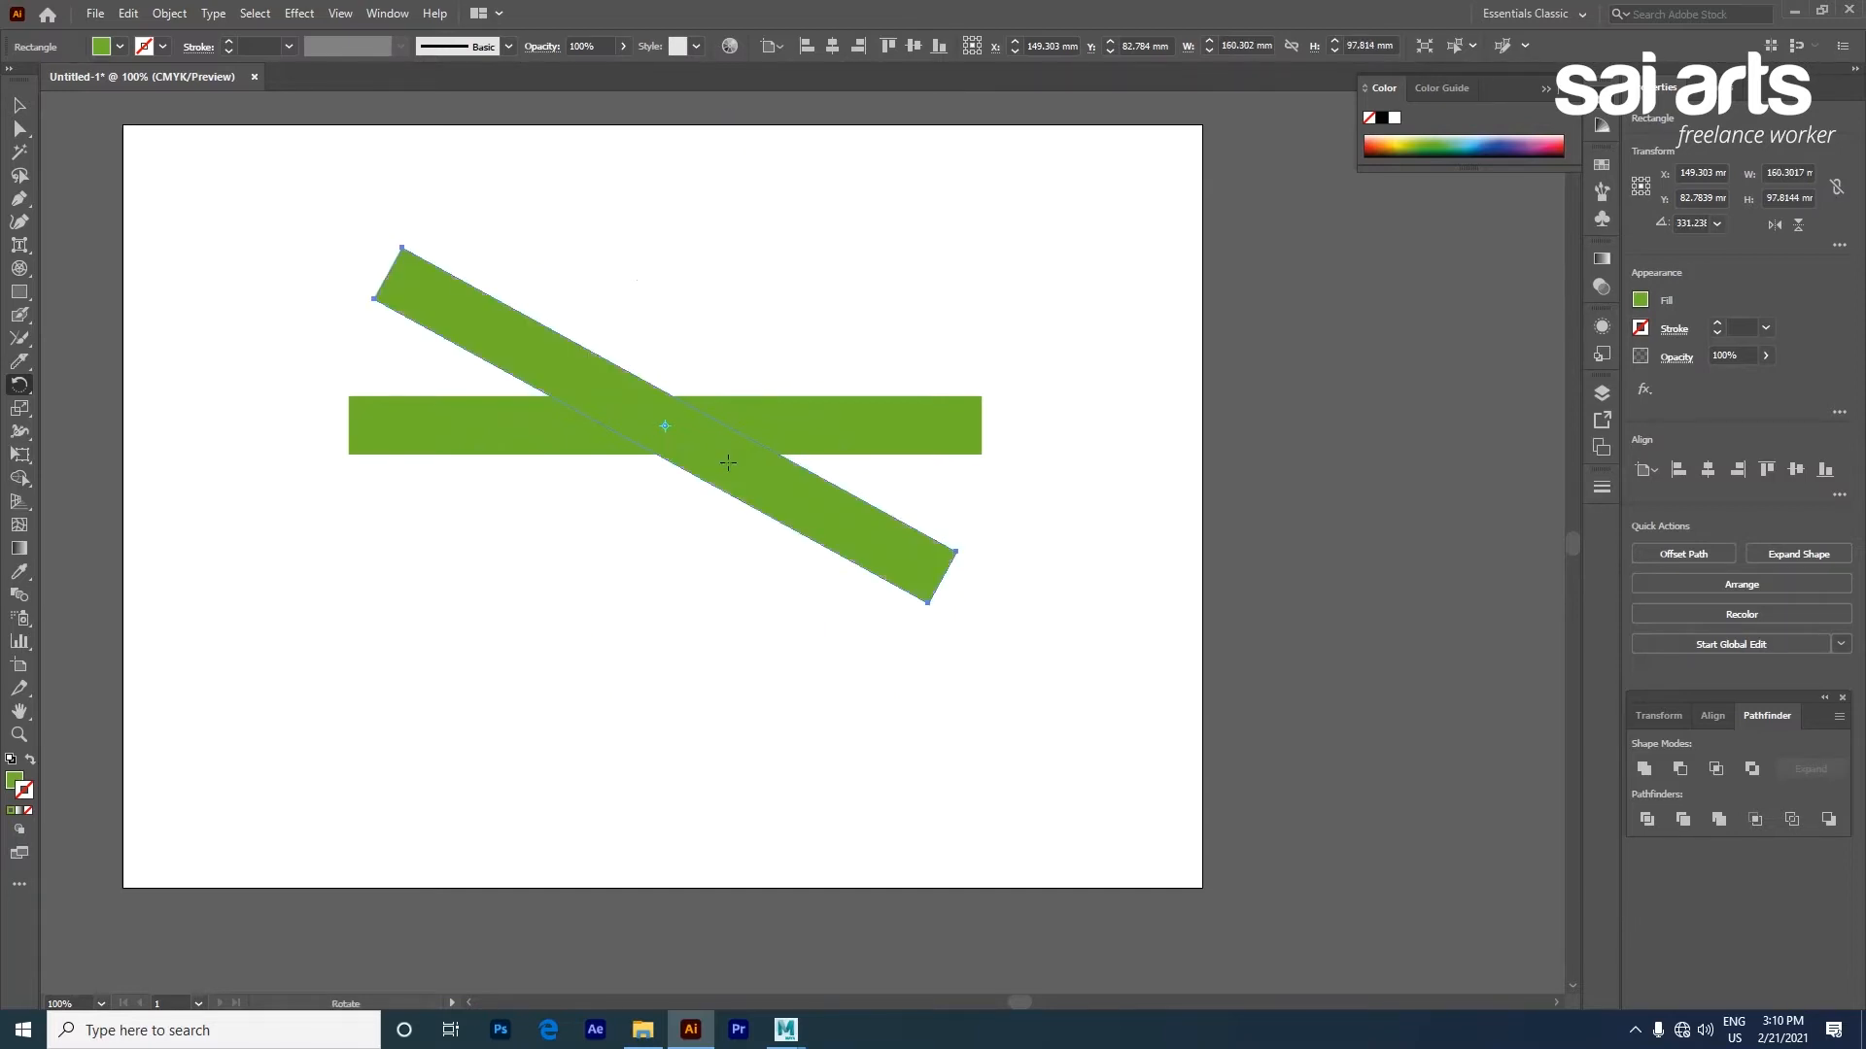
pyautogui.hotkey('ctrl', 'd')
pyautogui.hotkey('ctrl', 'd')
pyautogui.hotkey('ctrl', 'd')
pyautogui.hotkey('ctrl', 'd')
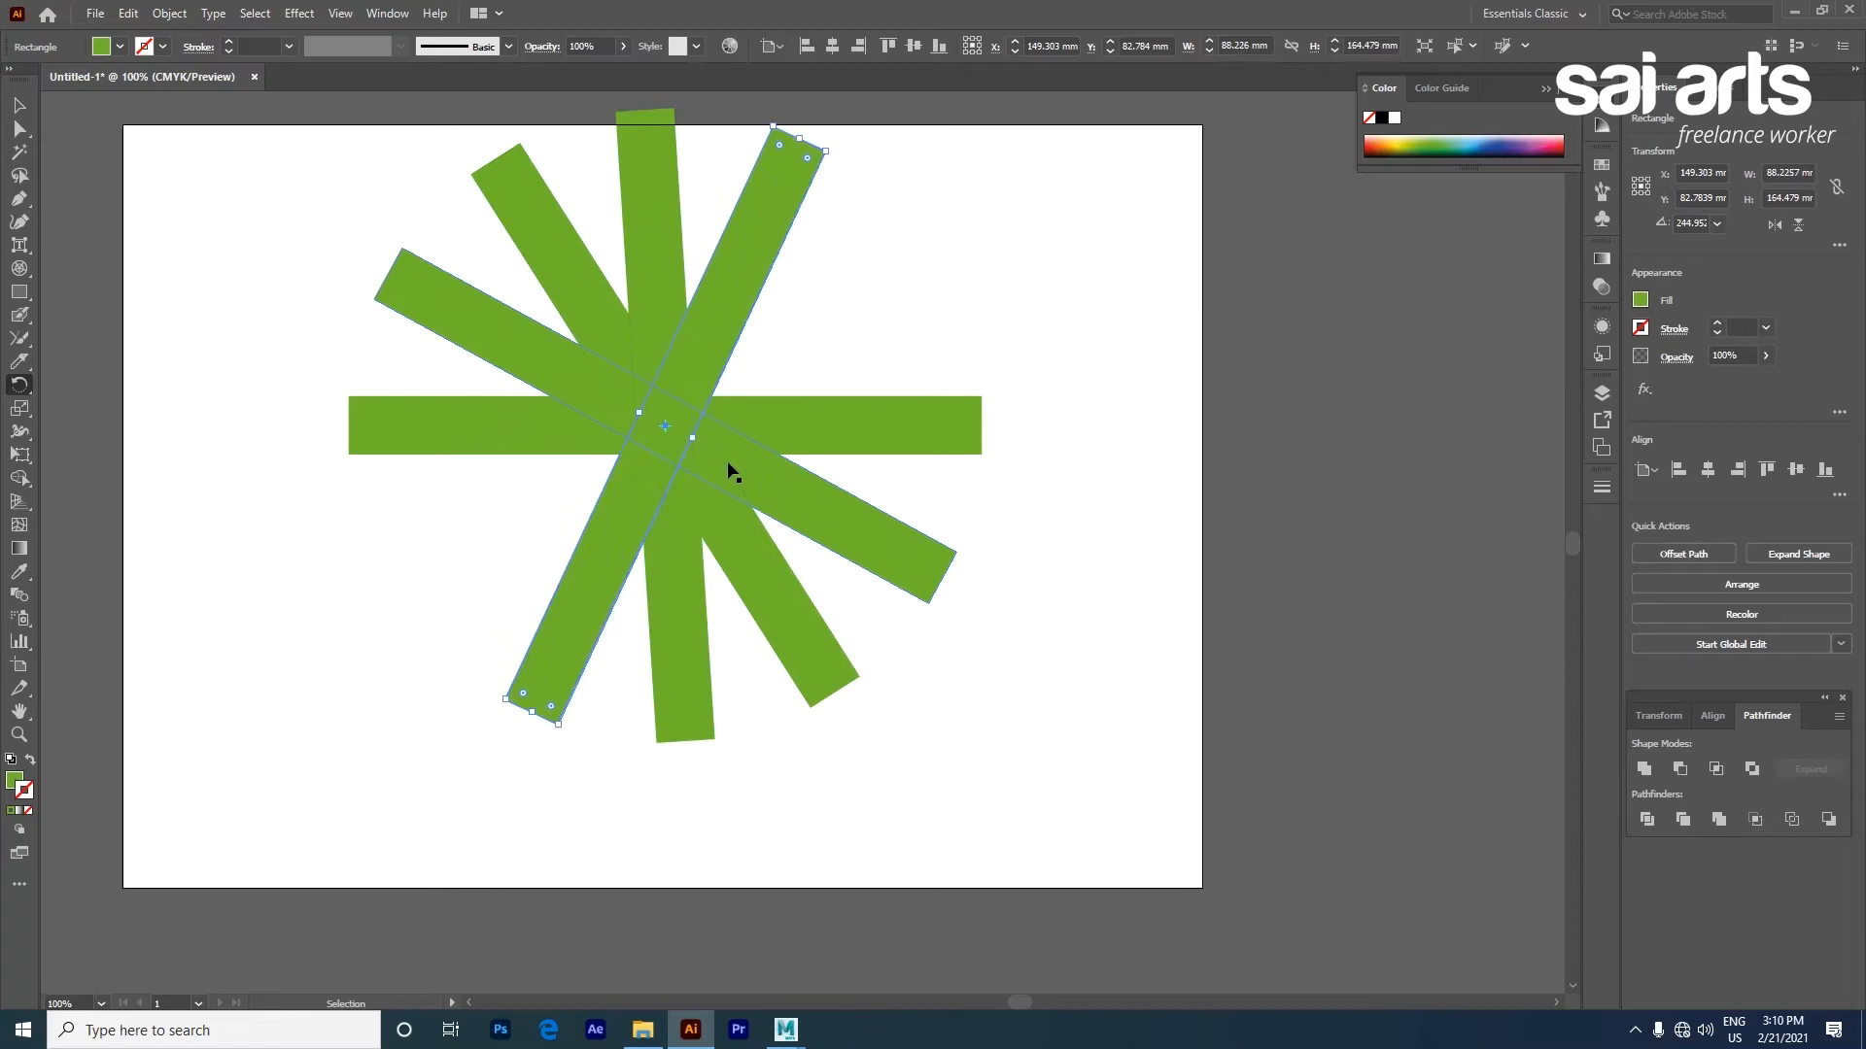
# Delete the rotated copies, keeping only the original horizontal bar
pyautogui.press('v')
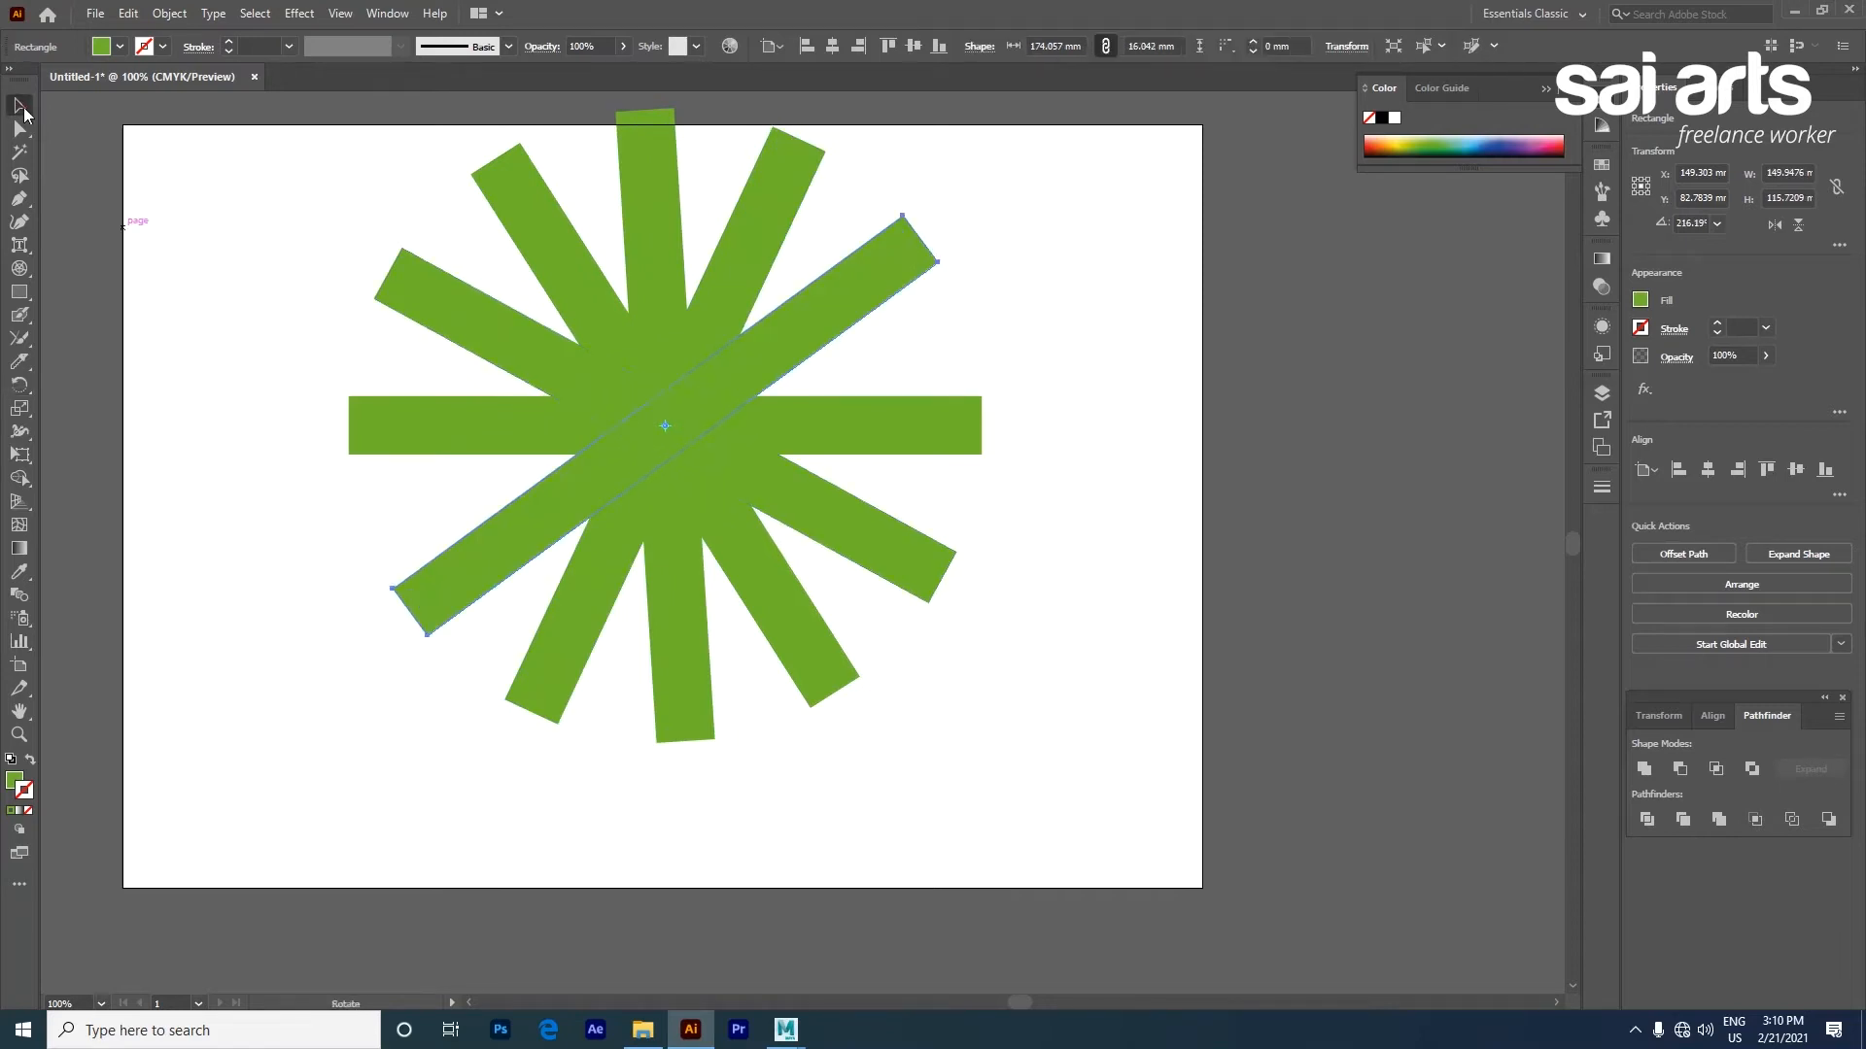
pyautogui.click(1007, 238)
pyautogui.hotkey('ctrl', 'a')
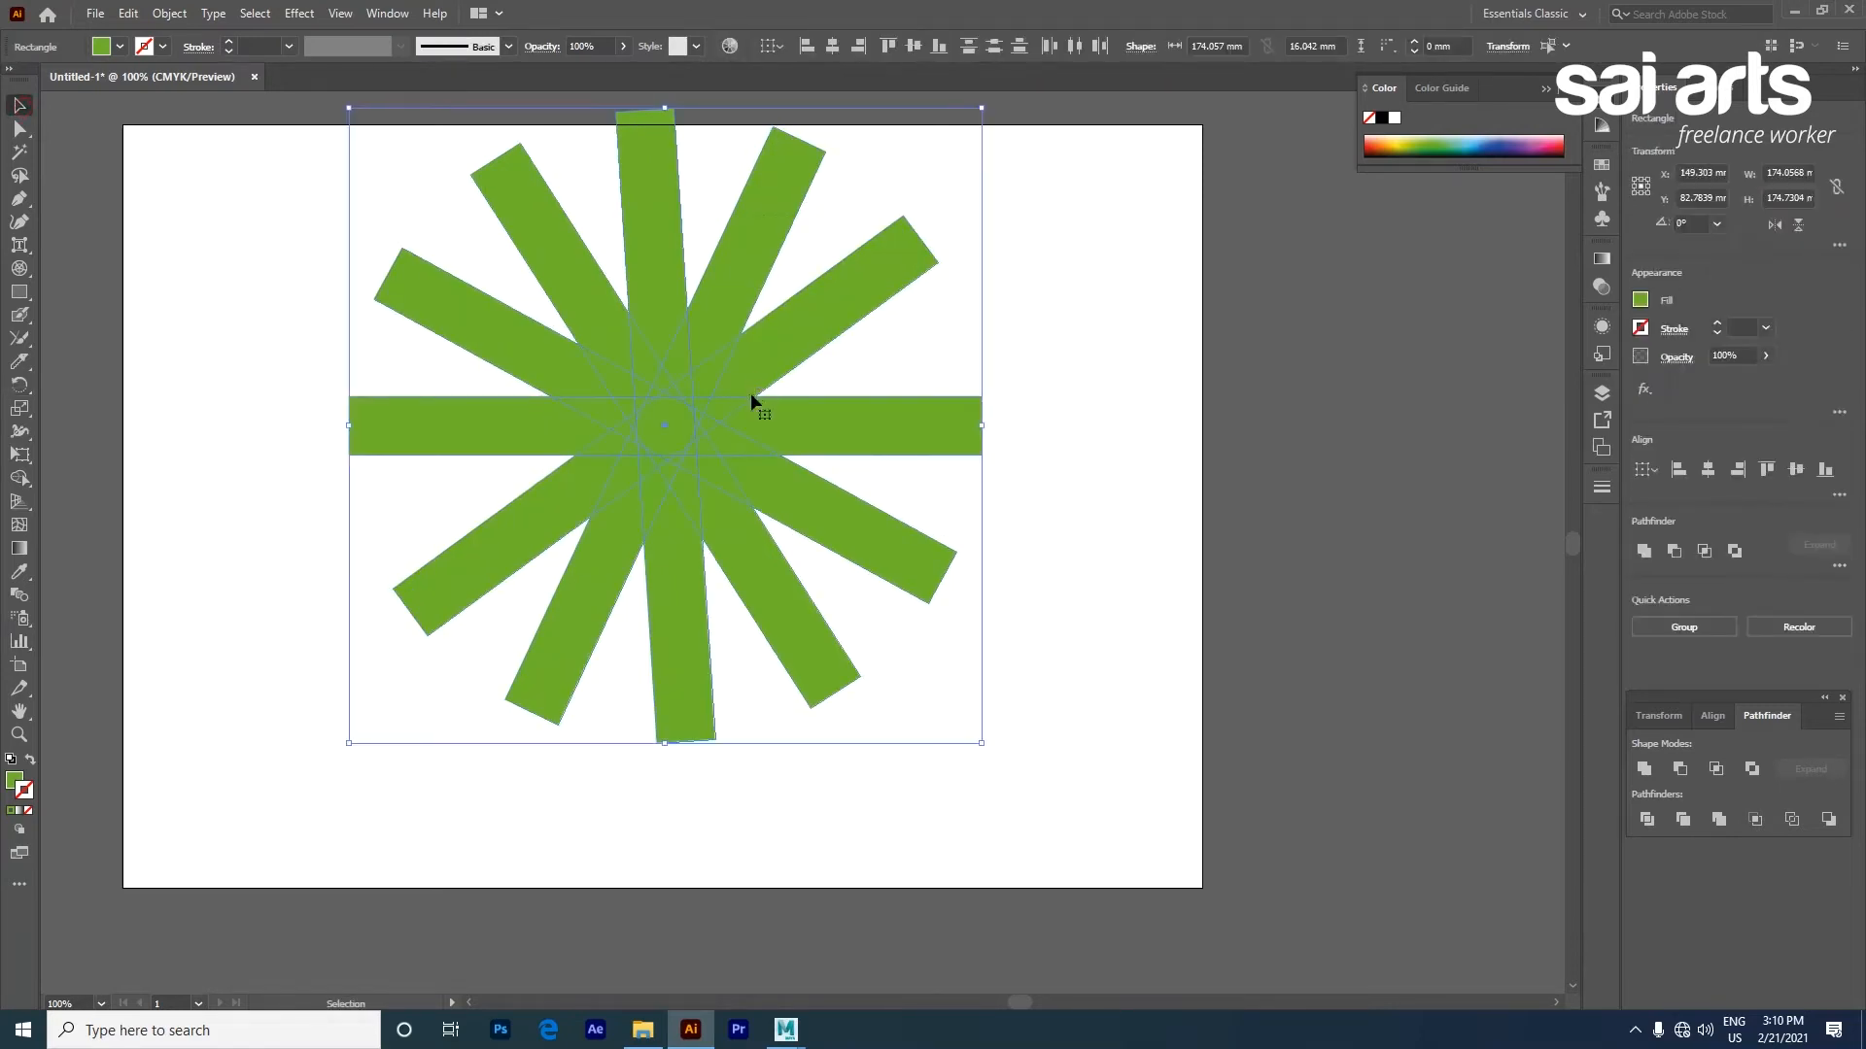
pyautogui.moveTo(1098, 534); pyautogui.dragTo(297, 758)
pyautogui.press('Delete')
# Make a rotated copy of the bar around the midpoint of its right end and repeat it five more times
pyautogui.click(728, 425)
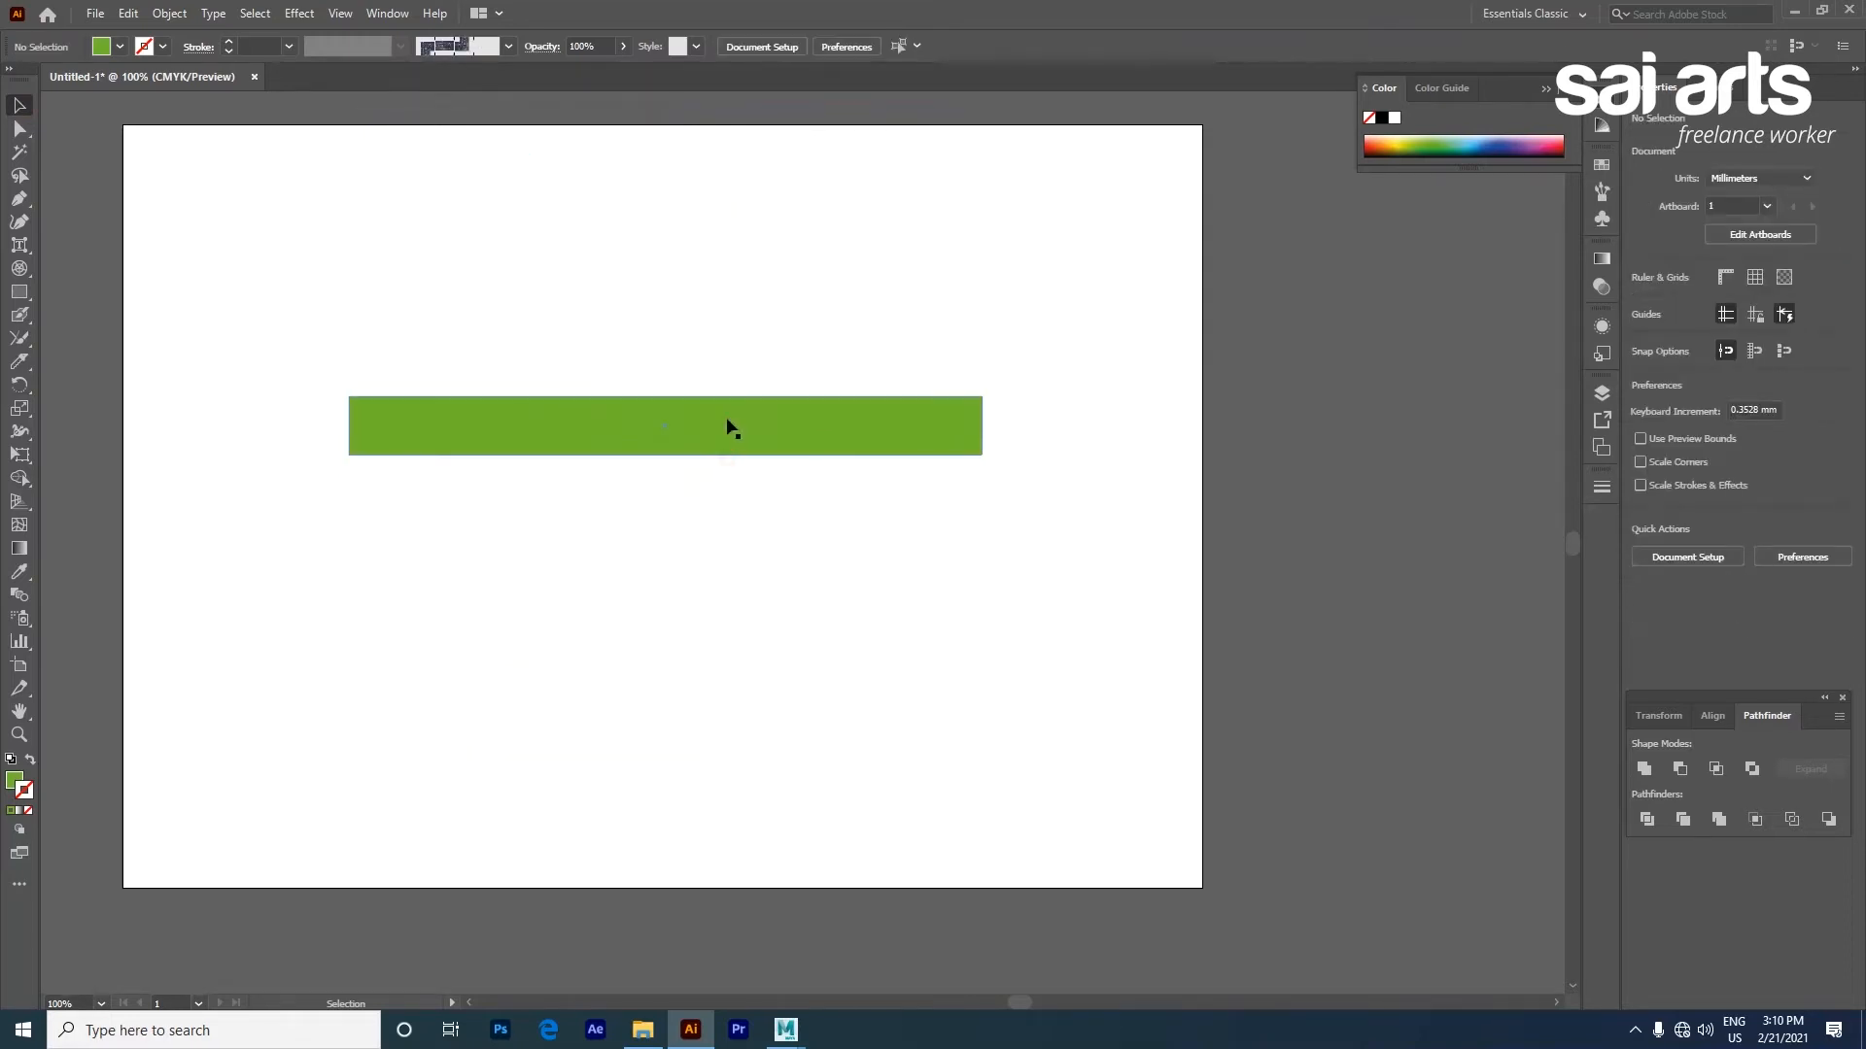
pyautogui.click(21, 386)
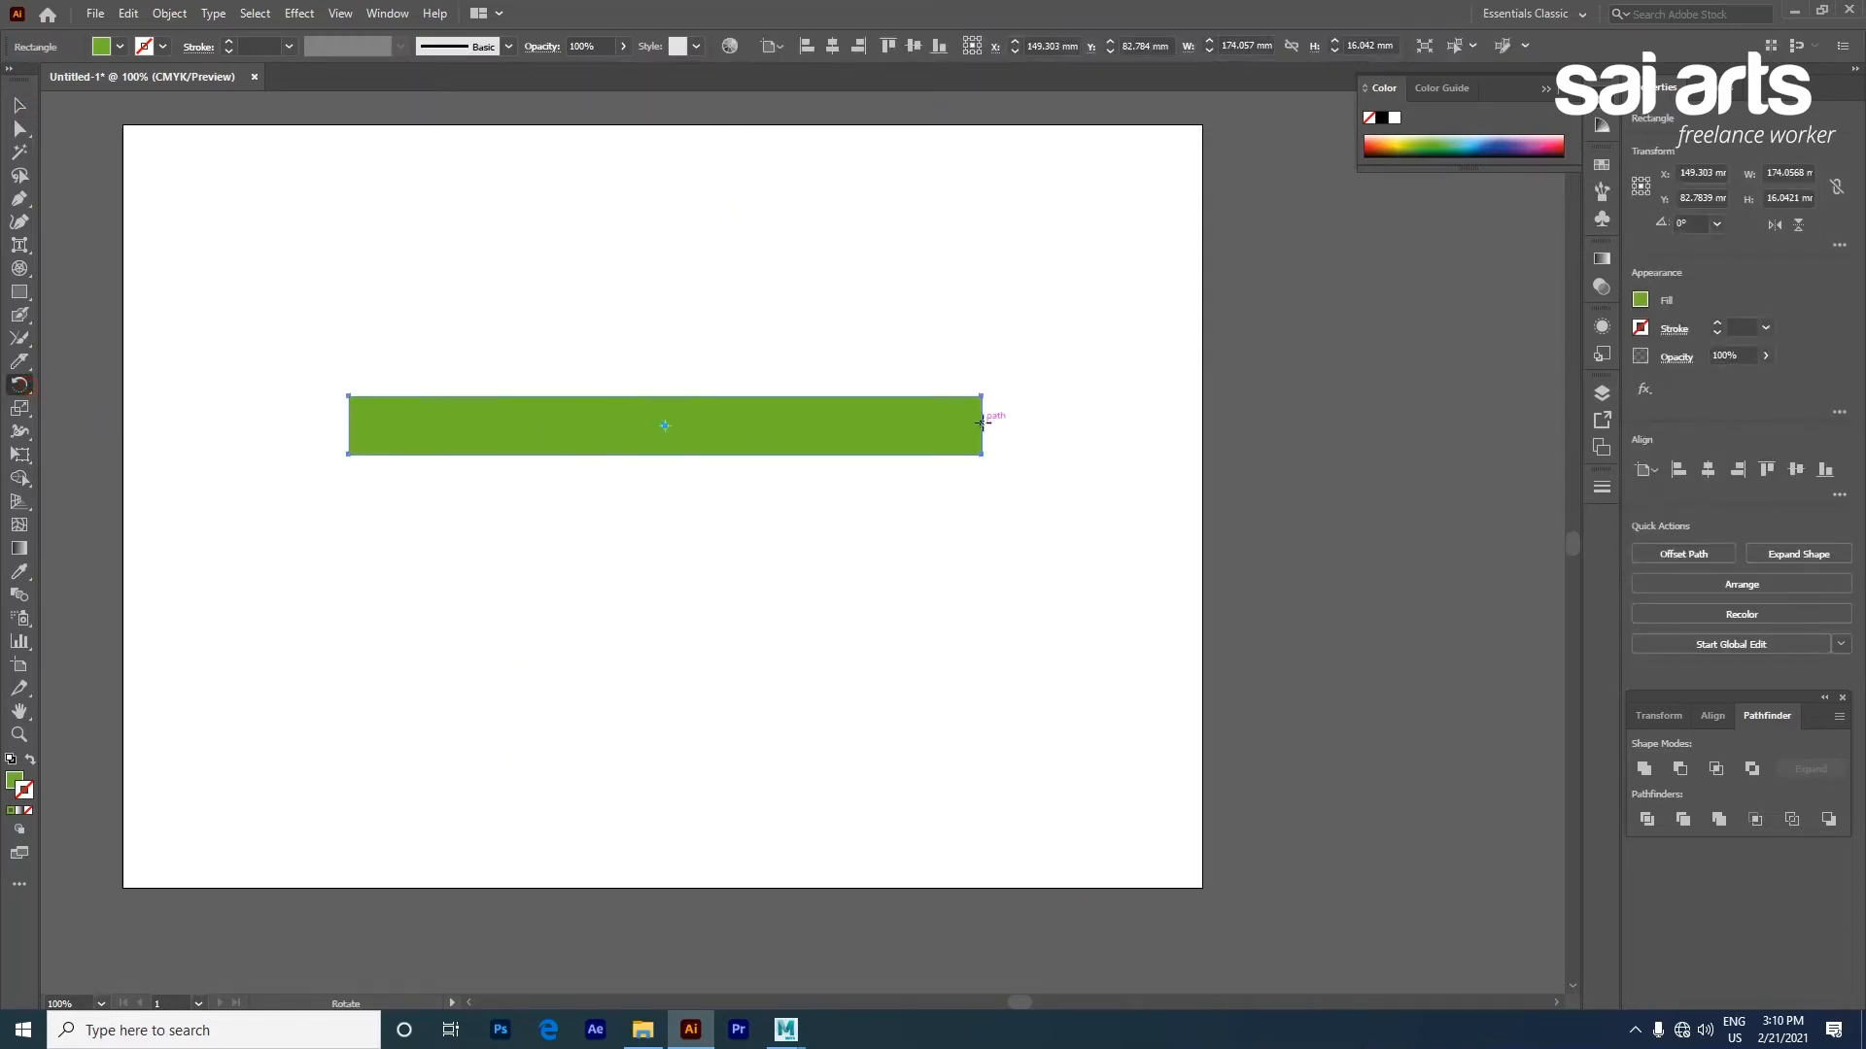
pyautogui.moveTo(990, 502); pyautogui.dragTo(1083, 474)
pyautogui.hotkey('ctrl', 'd')
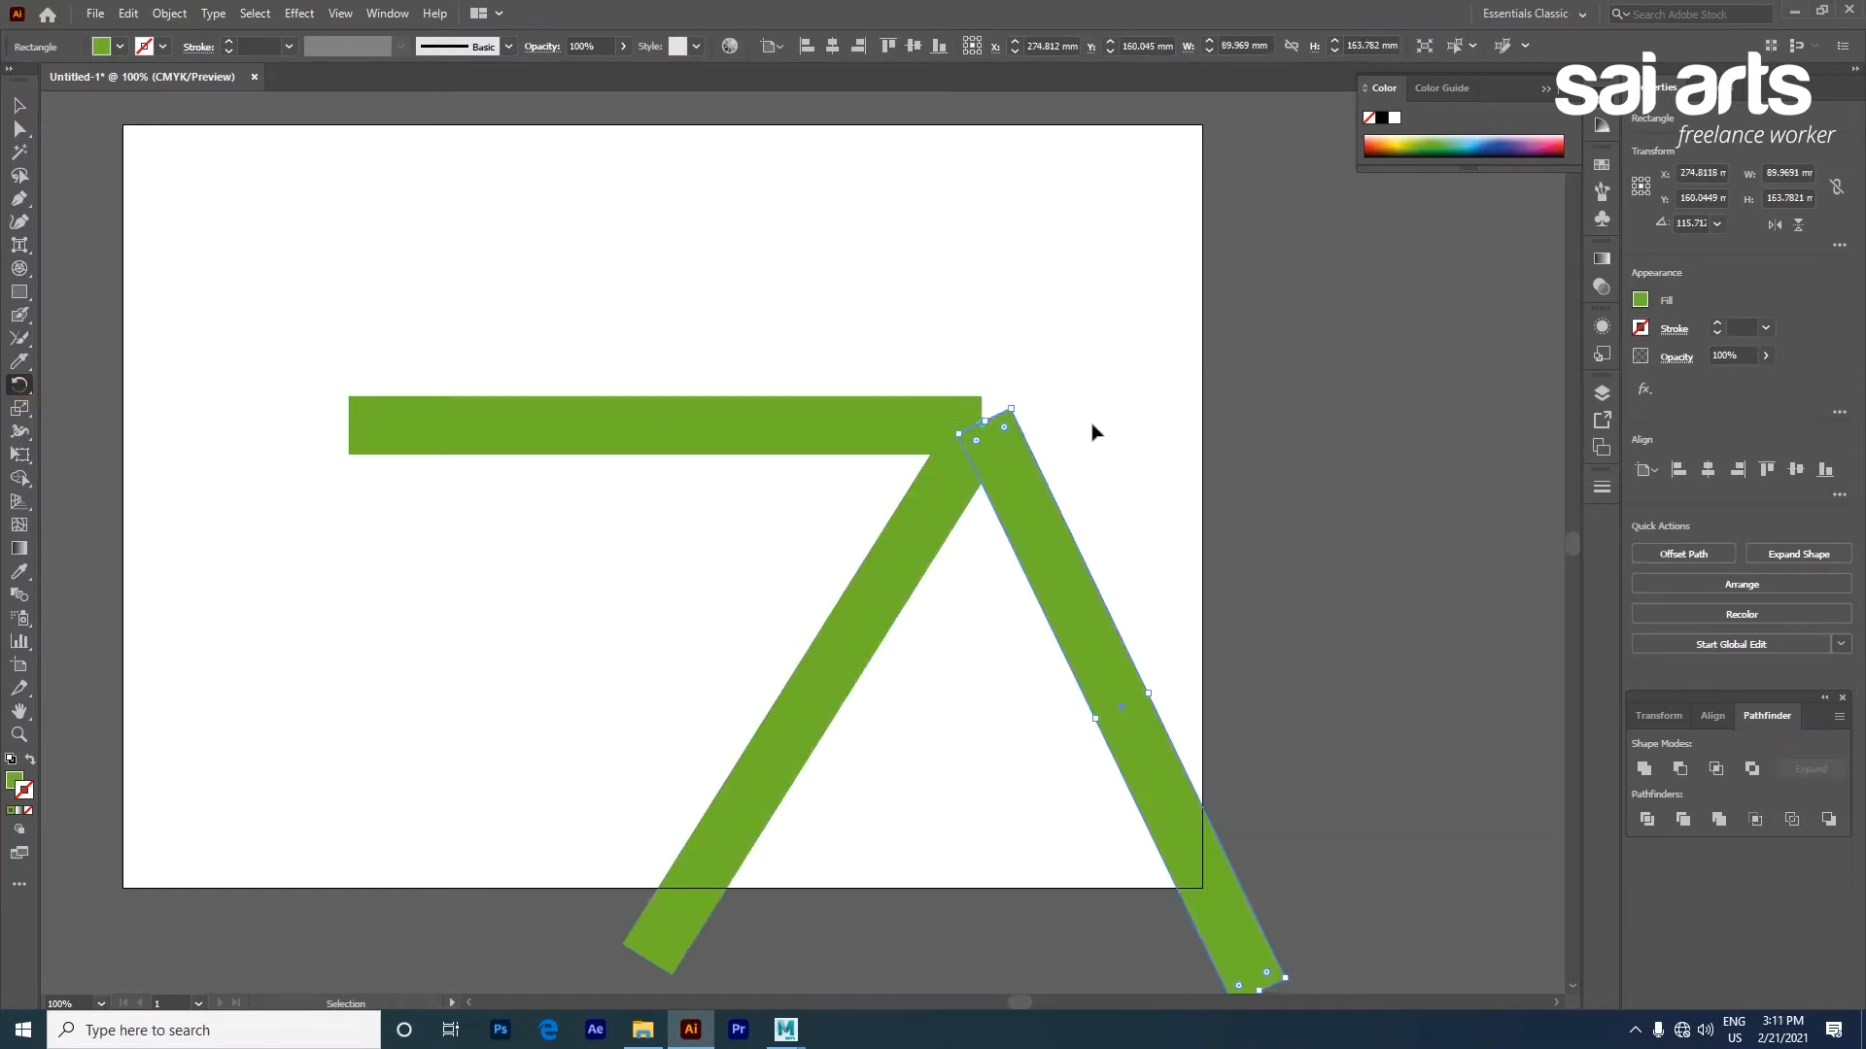
pyautogui.hotkey('ctrl', 'd')
pyautogui.hotkey('ctrl', 'd')
pyautogui.hotkey('ctrl', 'd')
pyautogui.hotkey('ctrl', 'd')
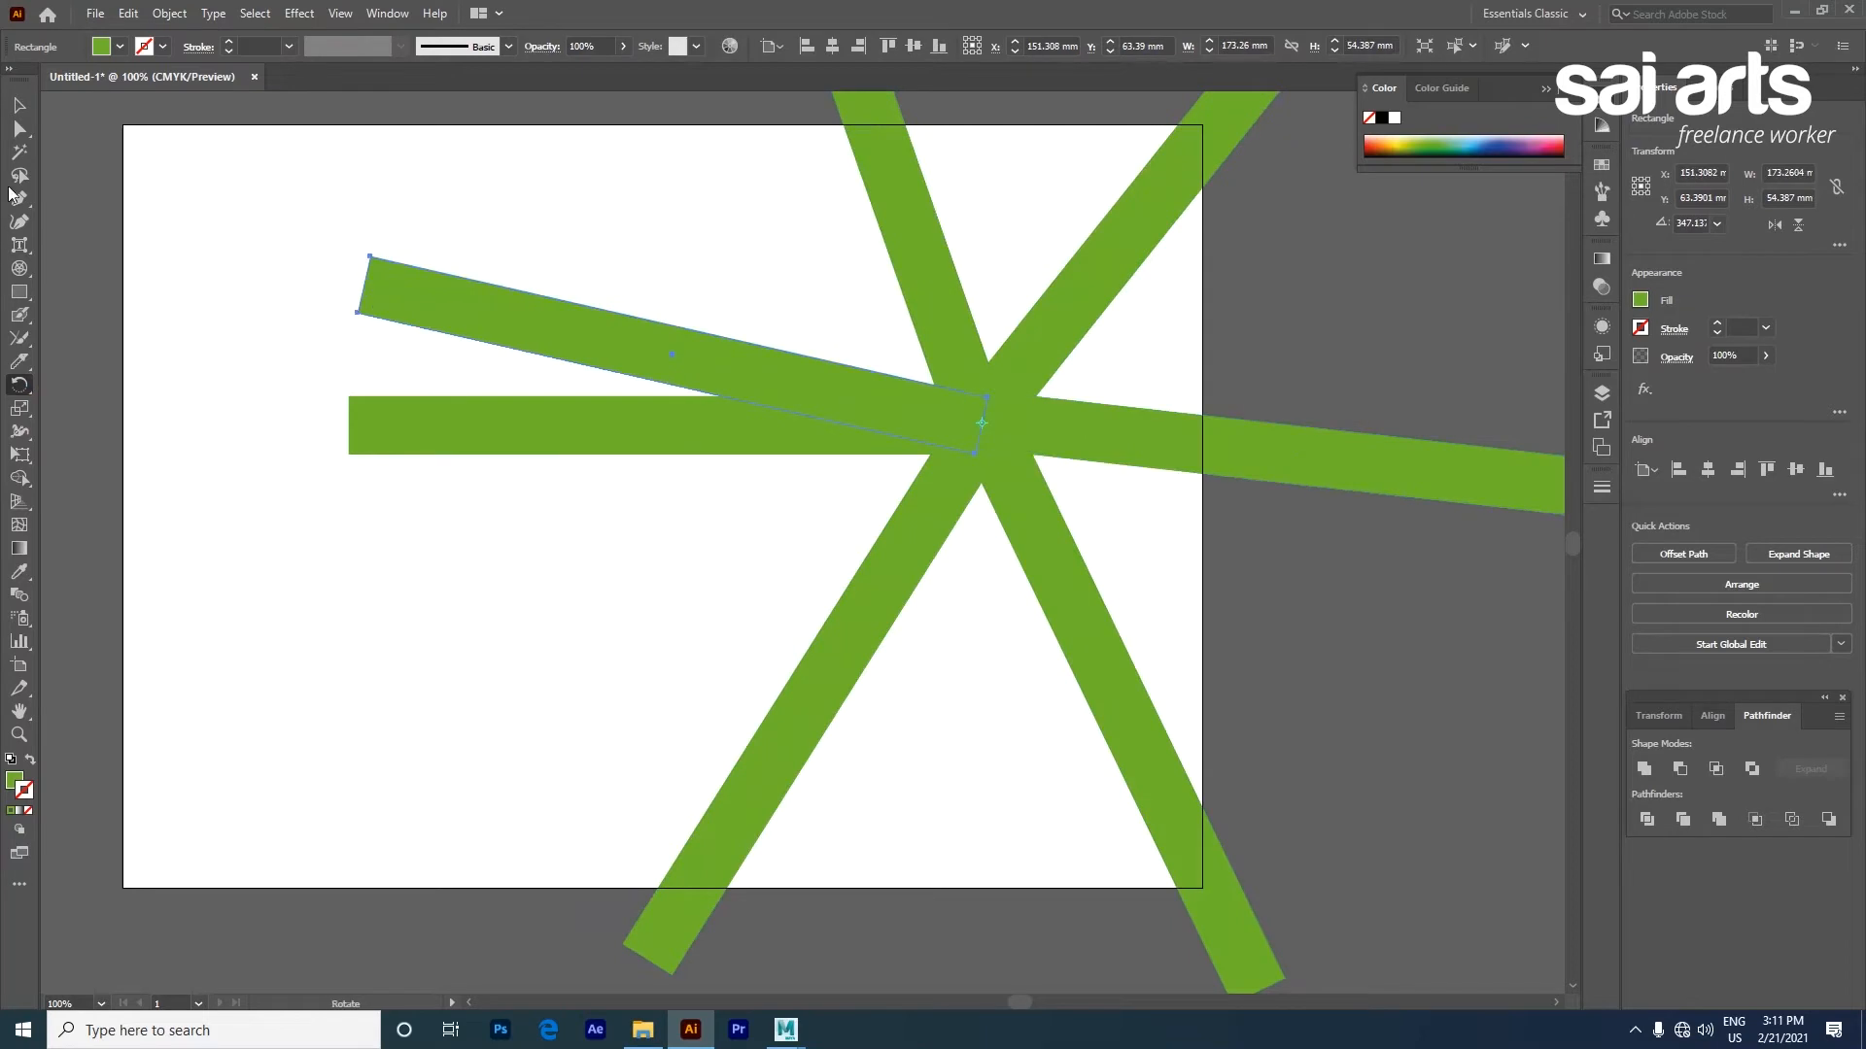
# Delete all the bars radiating from the pivot point
pyautogui.press('v')
pyautogui.moveTo(633, 208); pyautogui.dragTo(1078, 525)
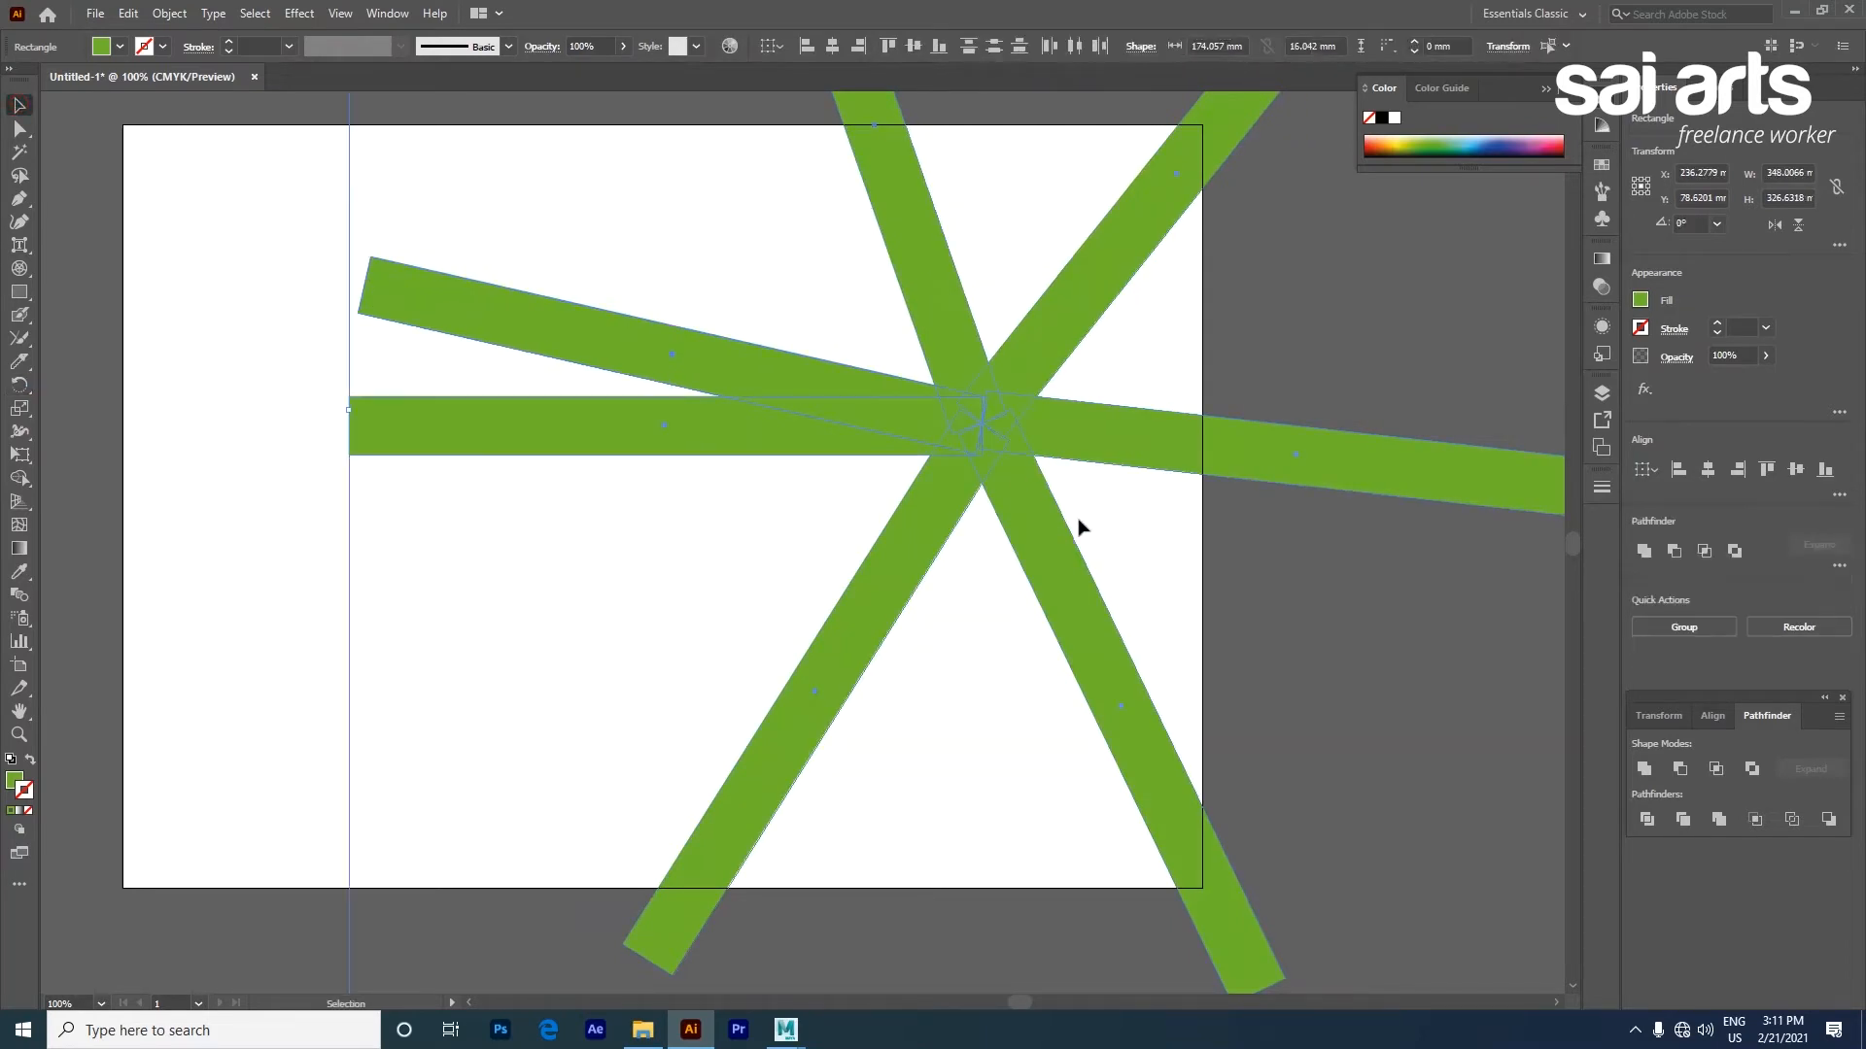
pyautogui.press('Delete')
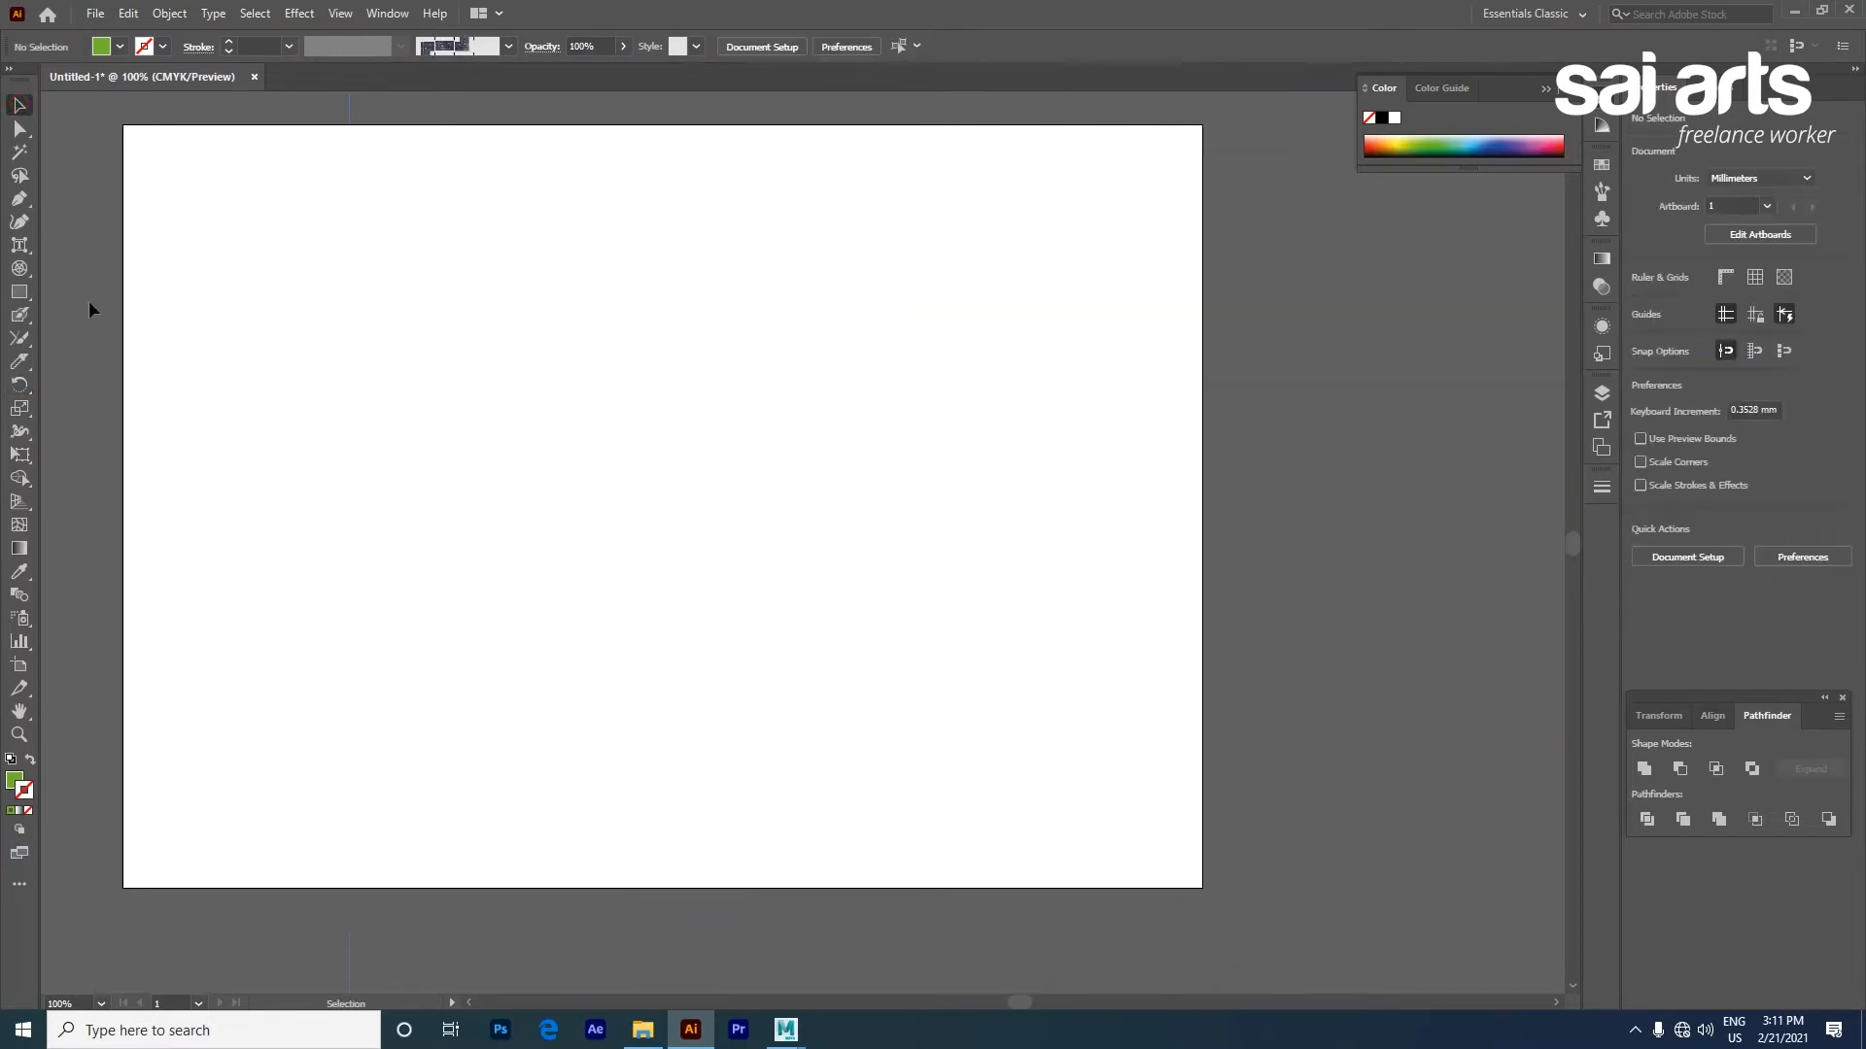
# Draw a green rectangle about 44 by 107 mm and shift its top-left corner inward to form a slanted left side
pyautogui.click(20, 291)
pyautogui.moveTo(558, 266); pyautogui.dragTo(720, 656)
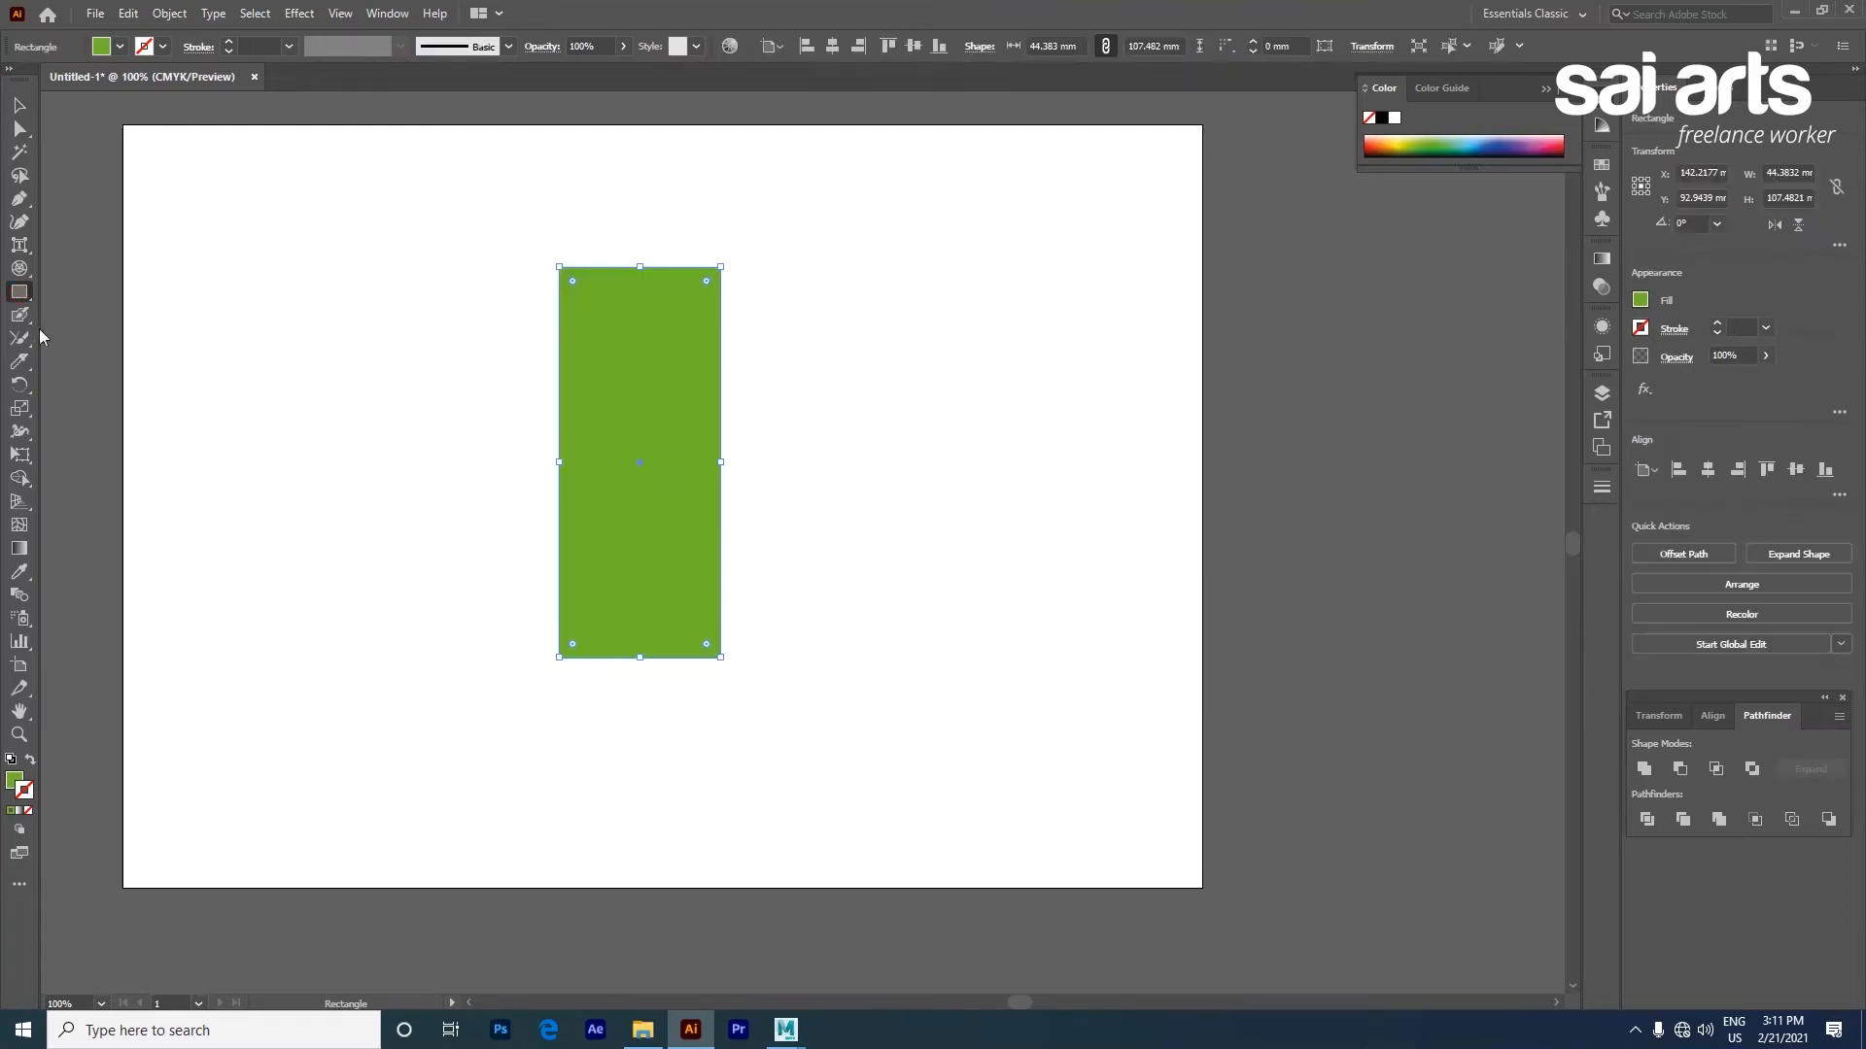
pyautogui.moveTo(20, 384); pyautogui.dragTo(77, 406)
pyautogui.click(16, 105)
pyautogui.click(20, 128)
pyautogui.moveTo(561, 269); pyautogui.dragTo(700, 282)
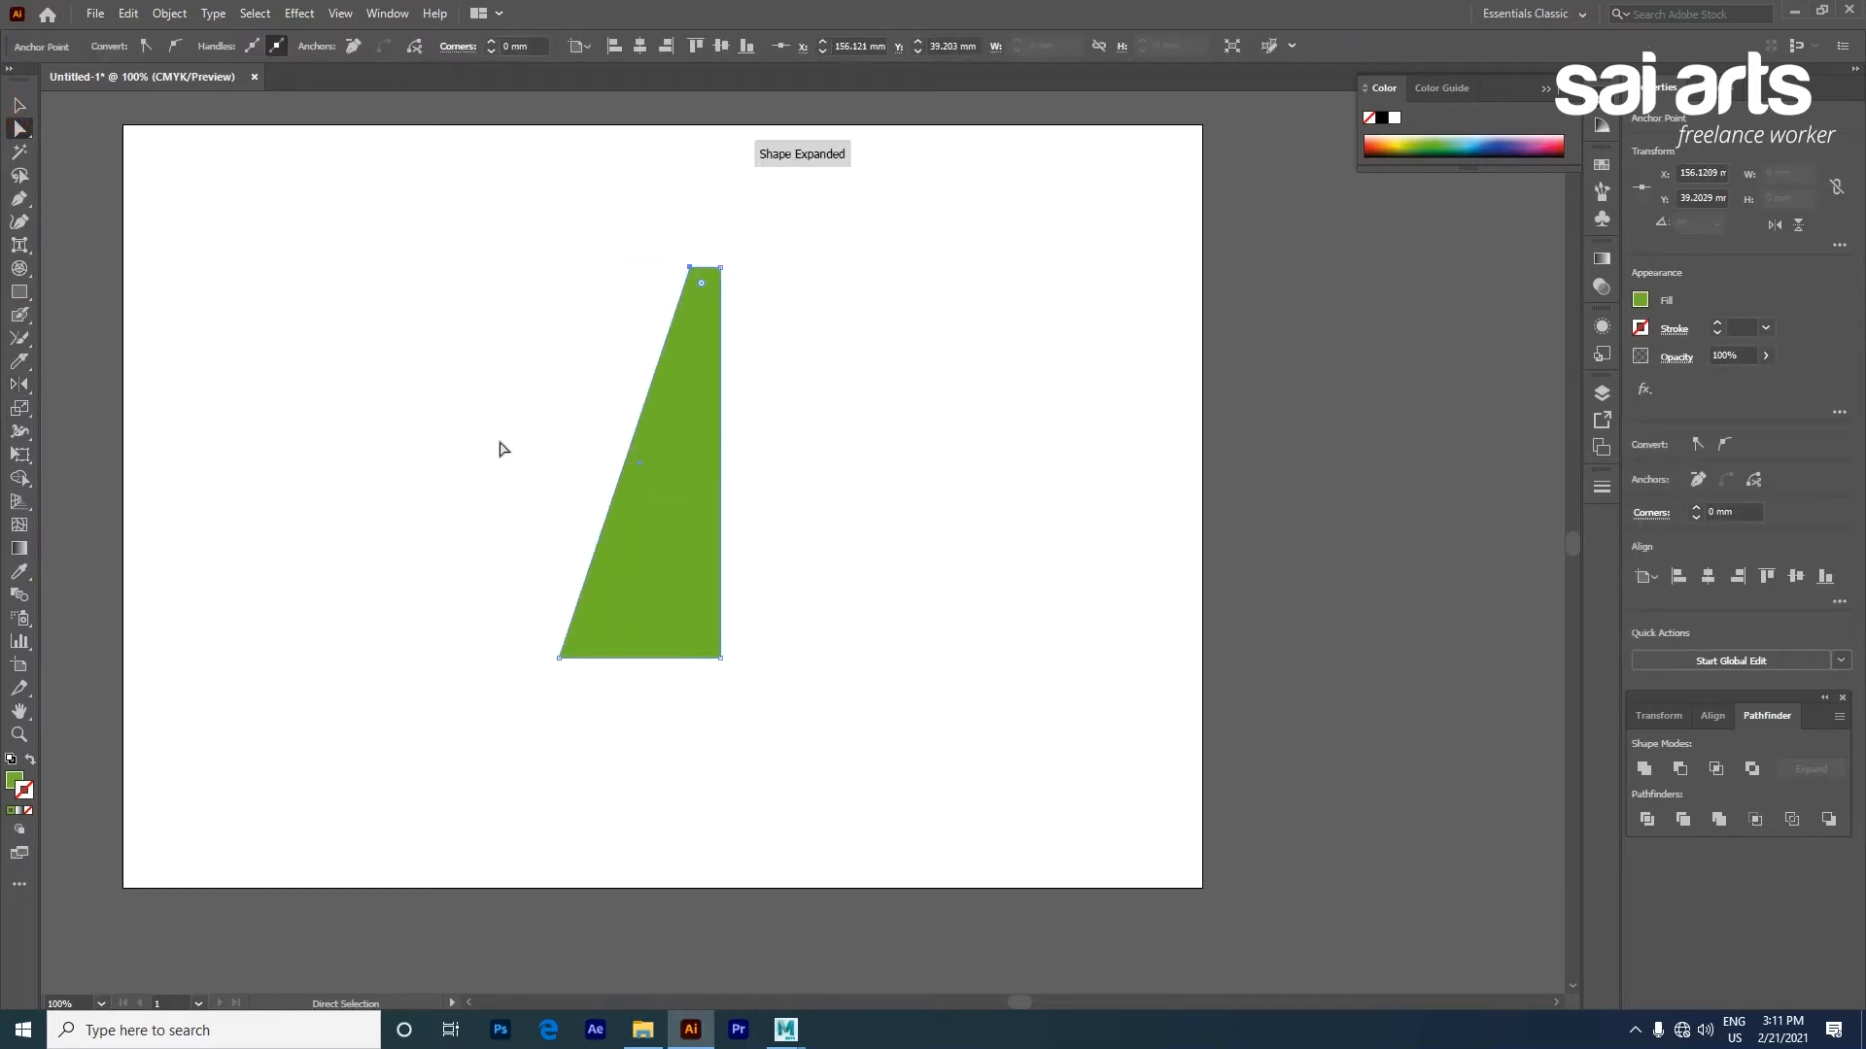
# Make a mirrored copy of the slanted shape across its vertical right edge with the Reflect tool
pyautogui.click(19, 387)
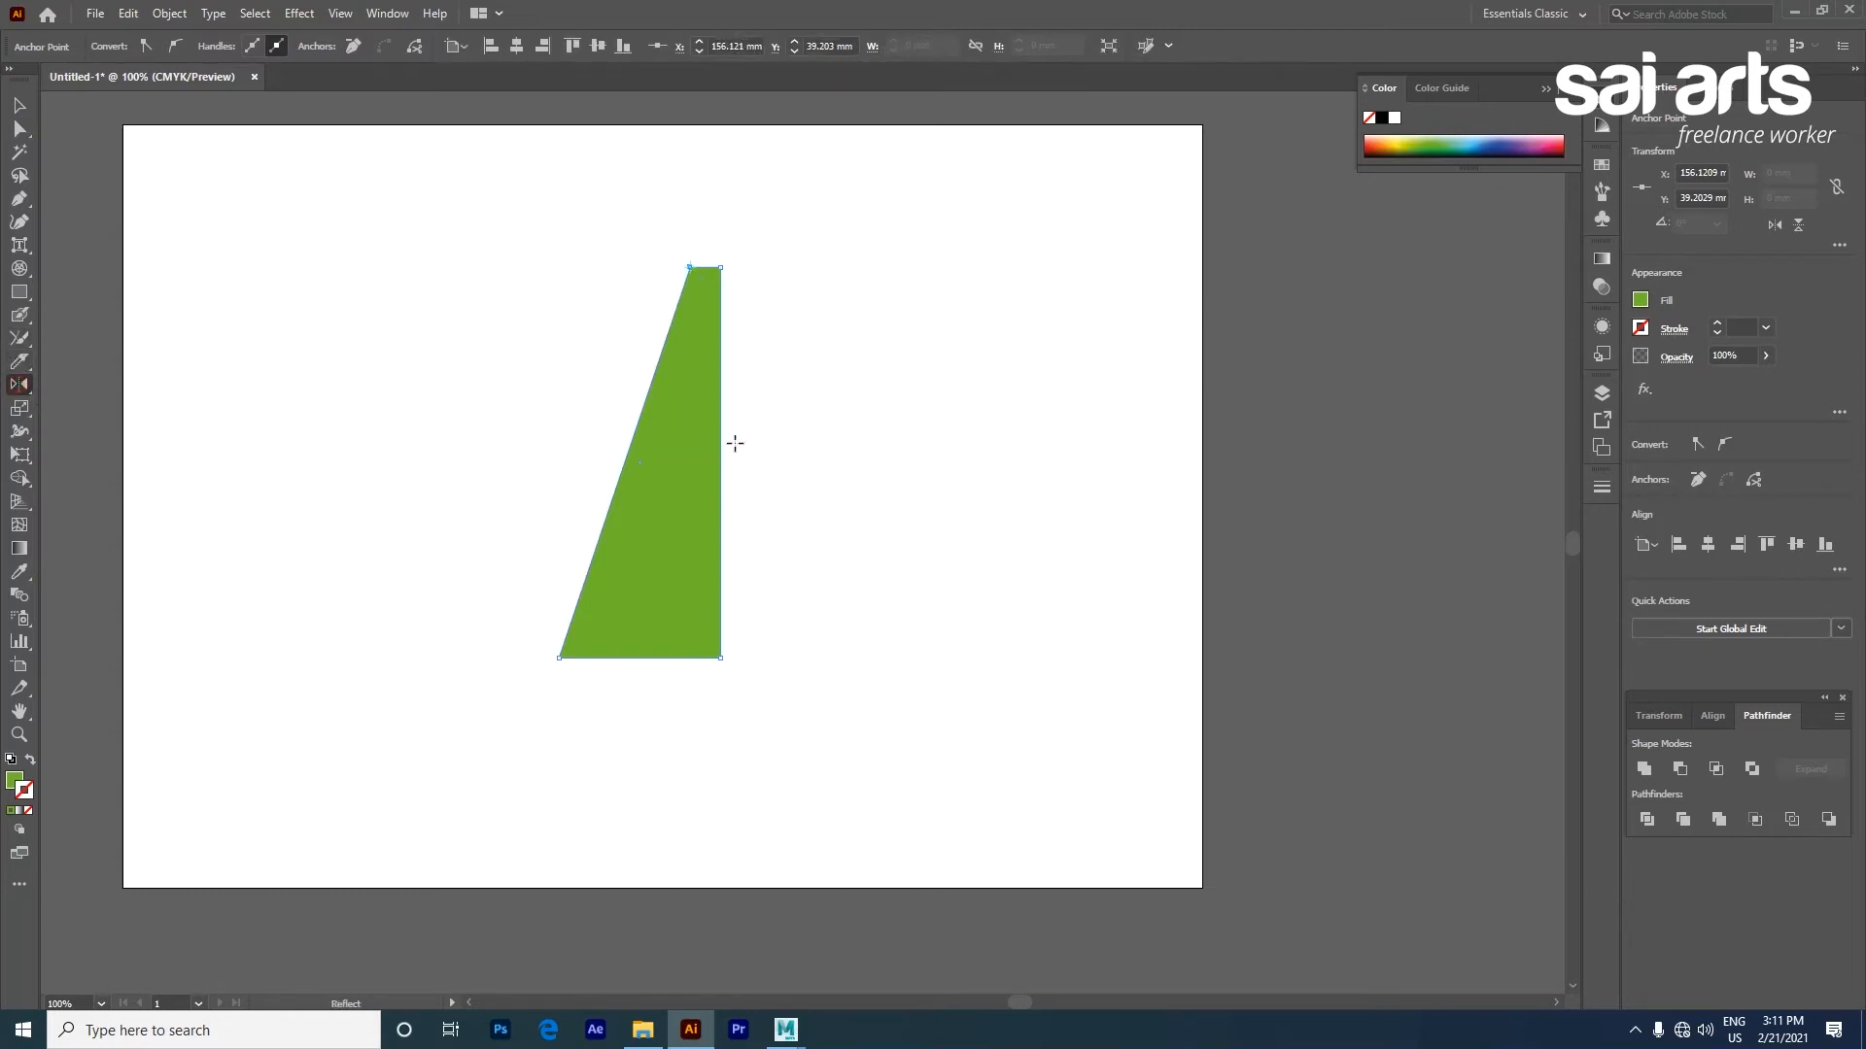
pyautogui.click(19, 104)
pyautogui.click(690, 484)
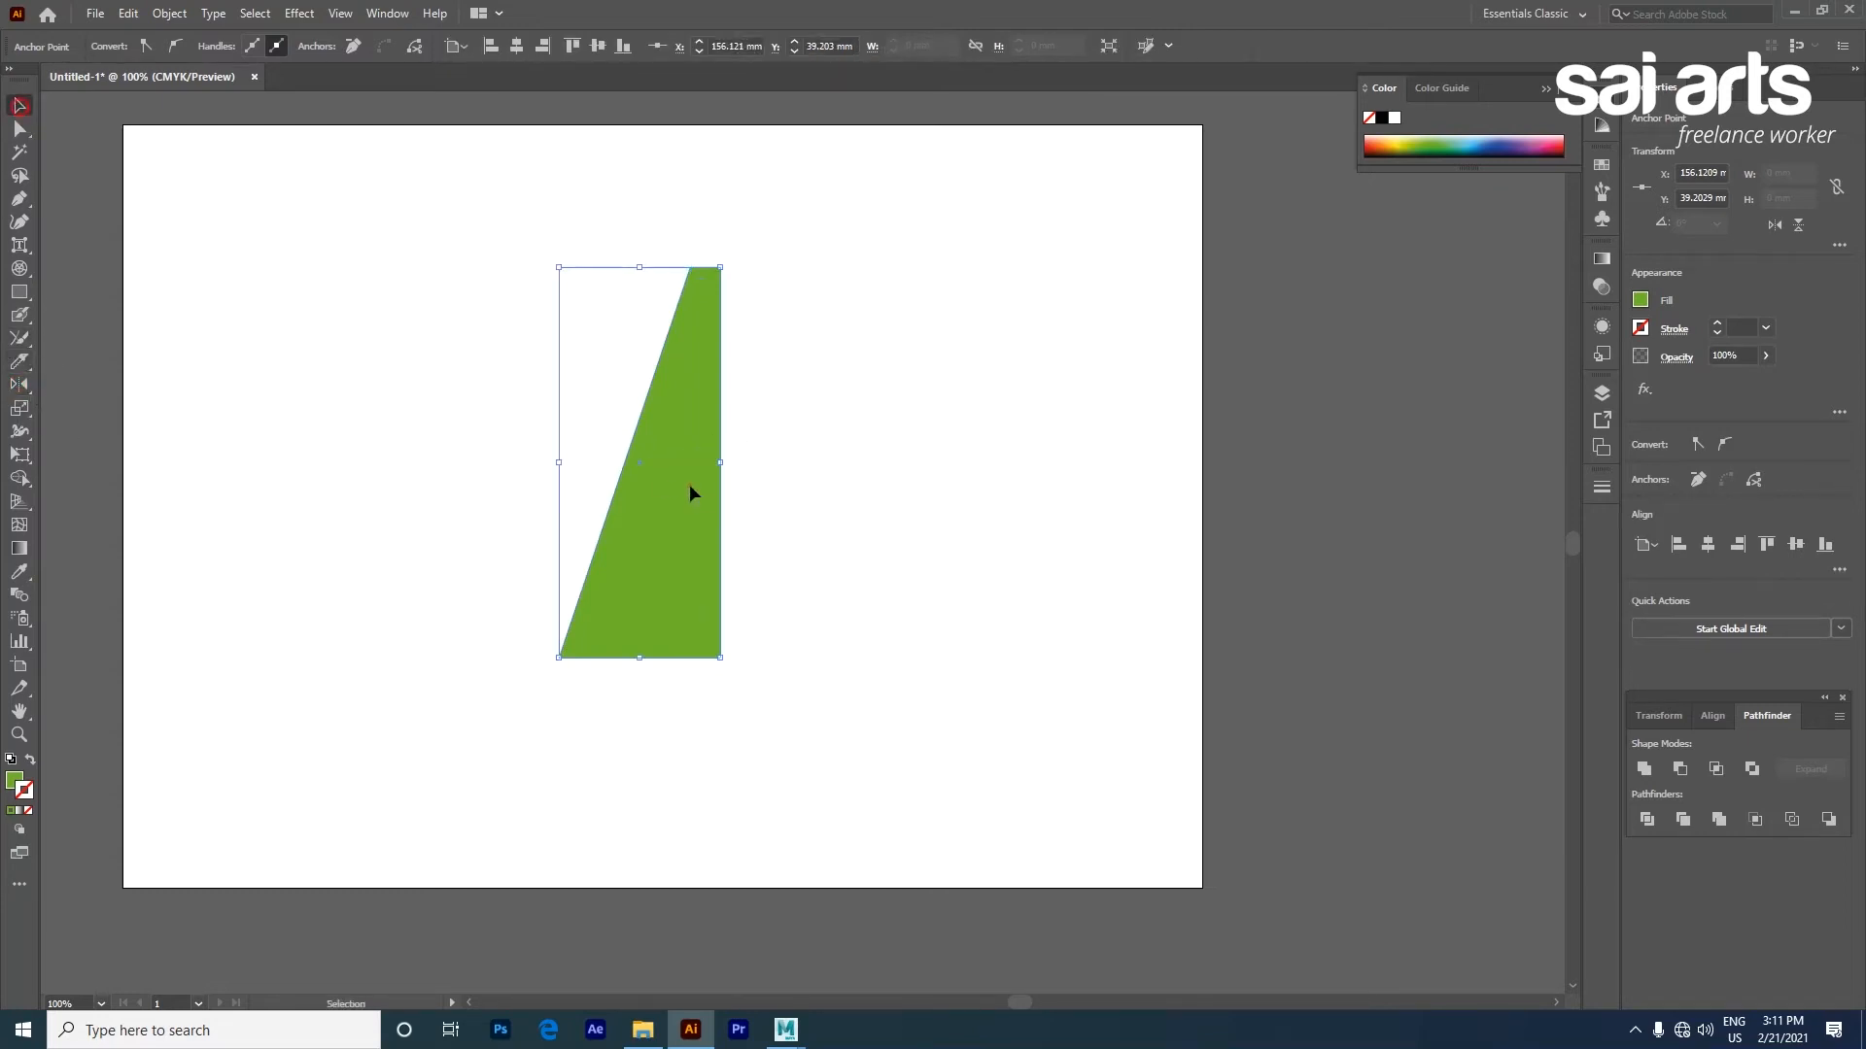
pyautogui.click(19, 385)
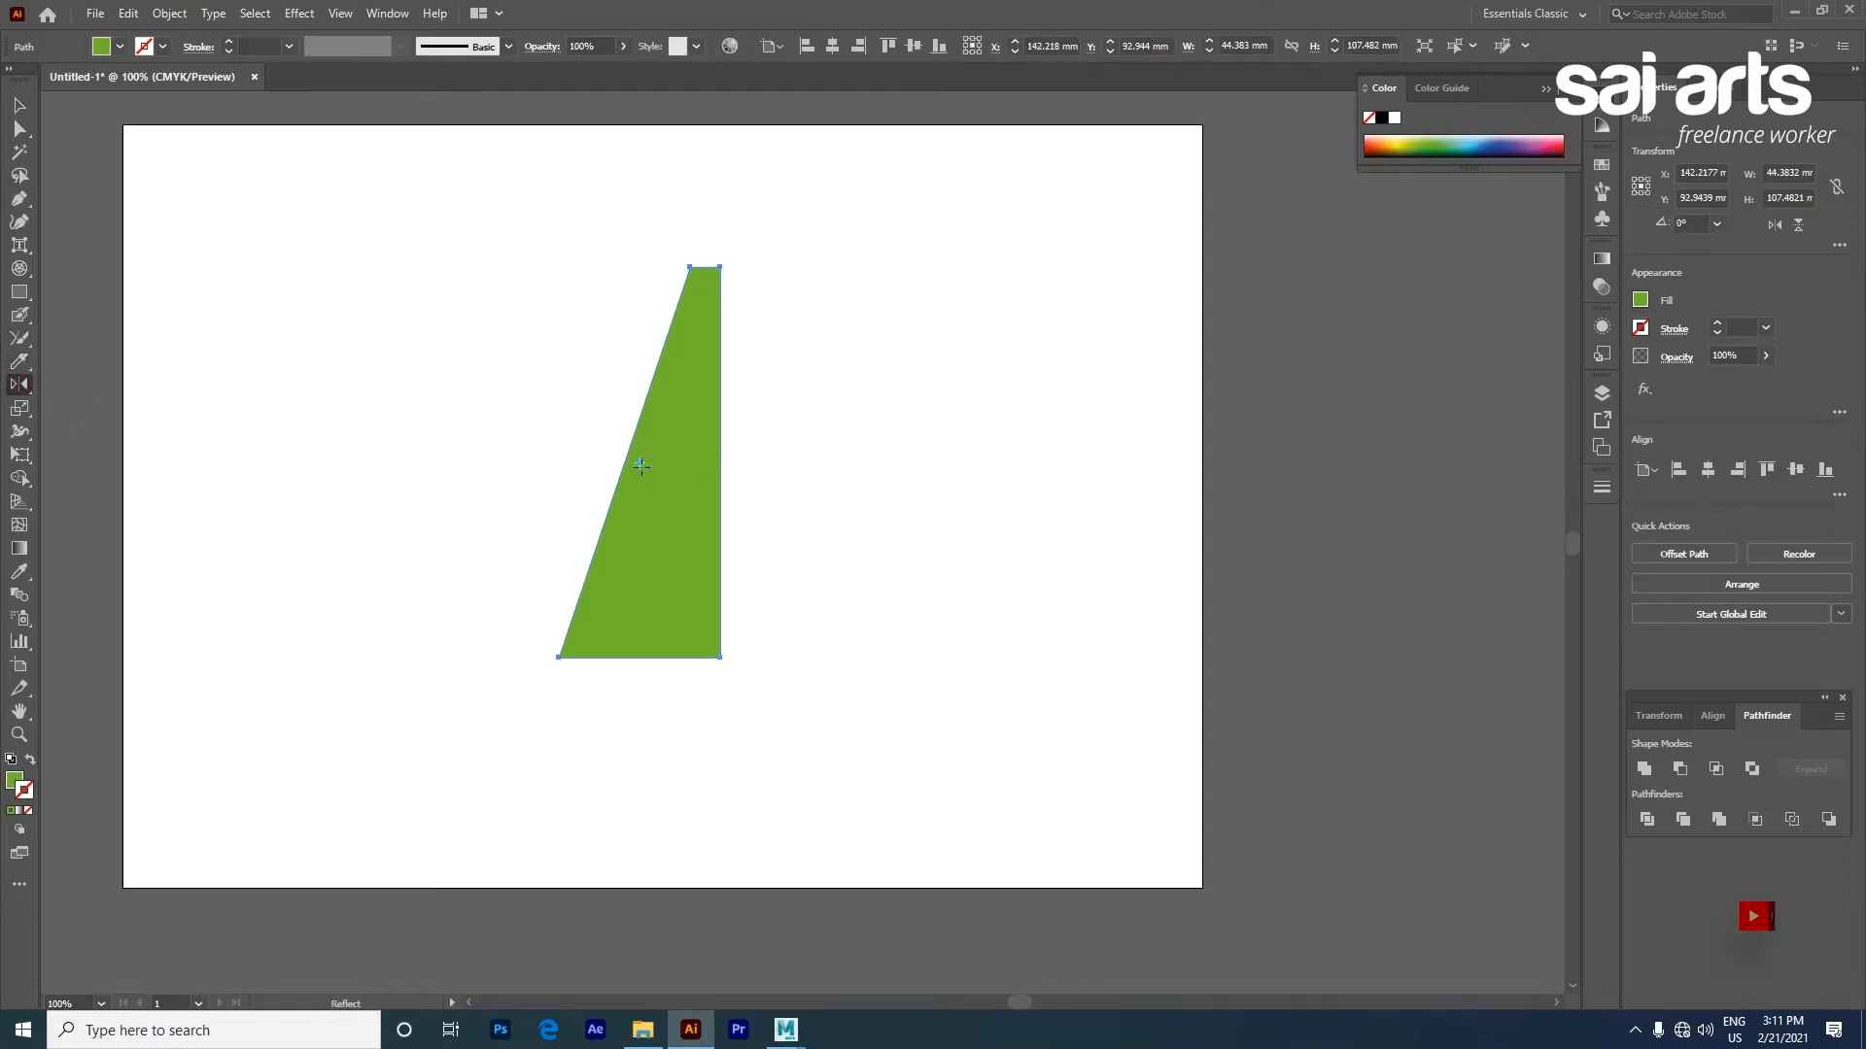
pyautogui.click(720, 456)
pyautogui.moveTo(749, 499); pyautogui.dragTo(669, 615)
pyautogui.click(19, 105)
pyautogui.click(1109, 348)
pyautogui.click(984, 443)
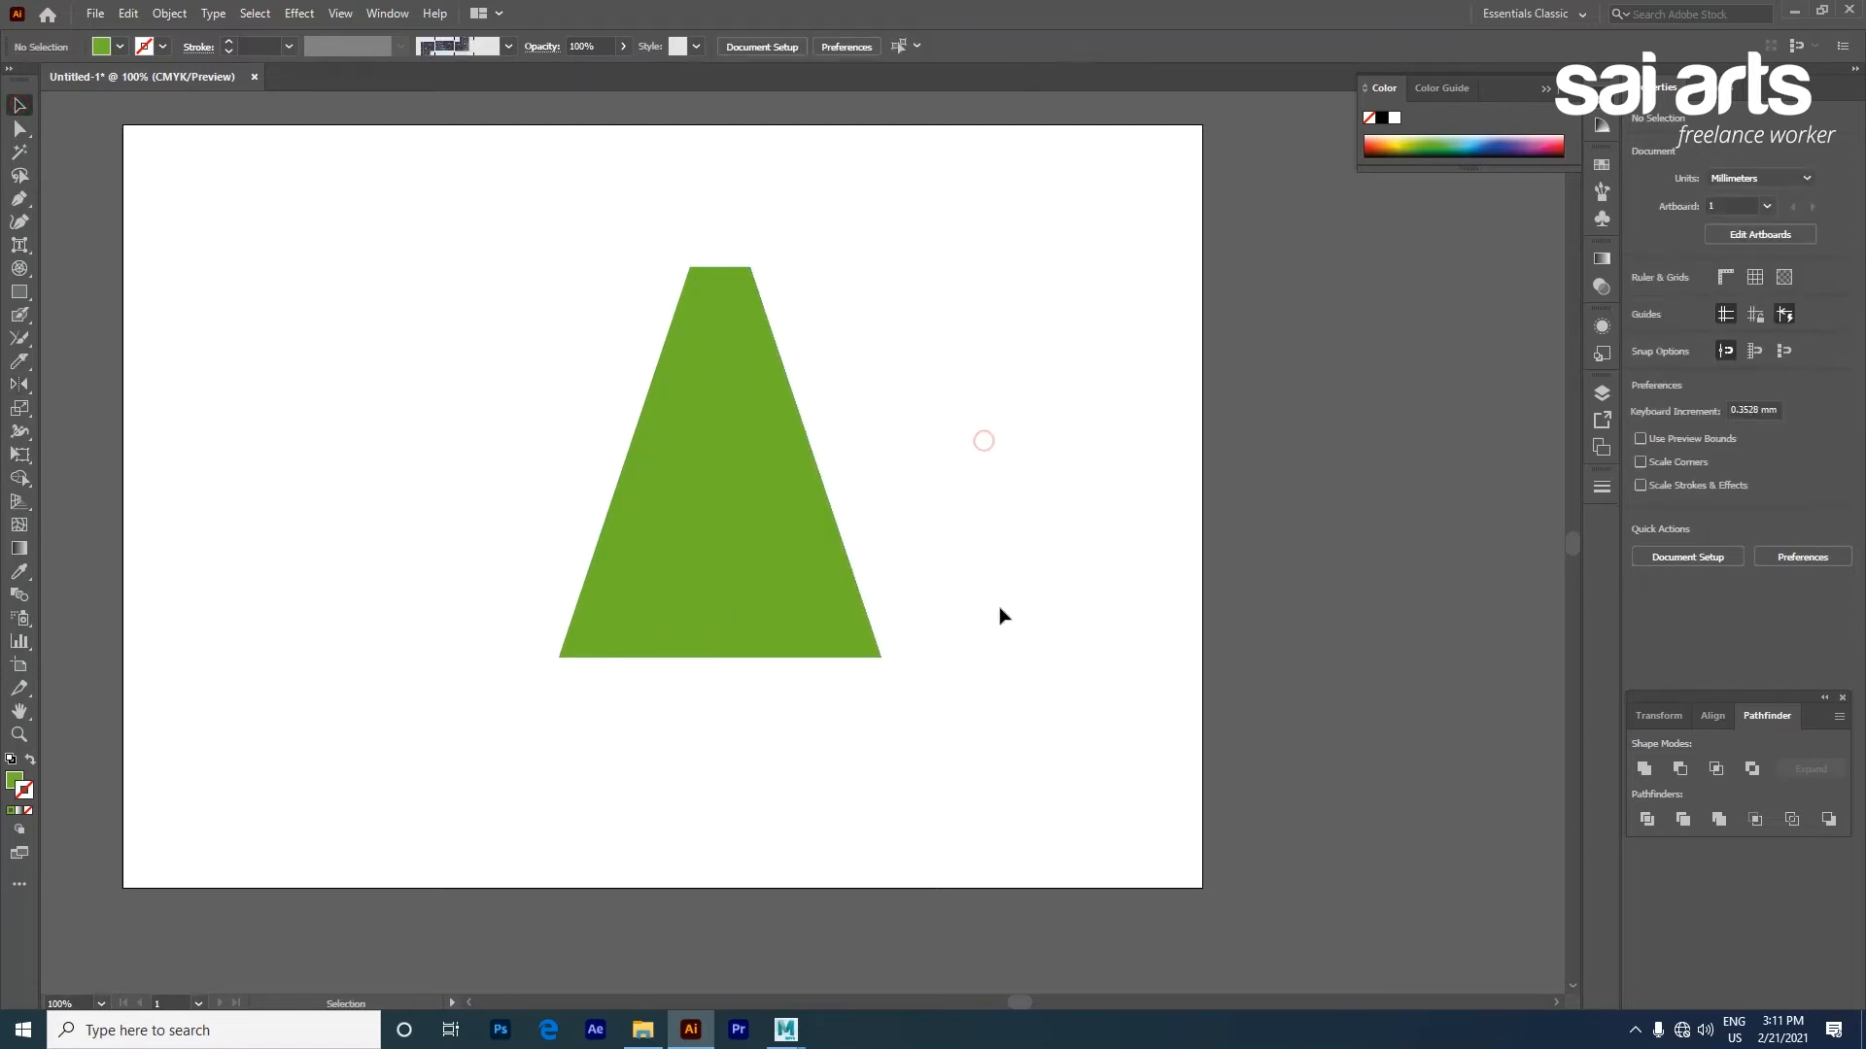
# Move the two mirrored halves apart horizontally to leave a gap between them
pyautogui.moveTo(825, 596); pyautogui.dragTo(888, 596)
pyautogui.moveTo(677, 576); pyautogui.dragTo(628, 575)
pyautogui.moveTo(793, 550); pyautogui.dragTo(813, 547)
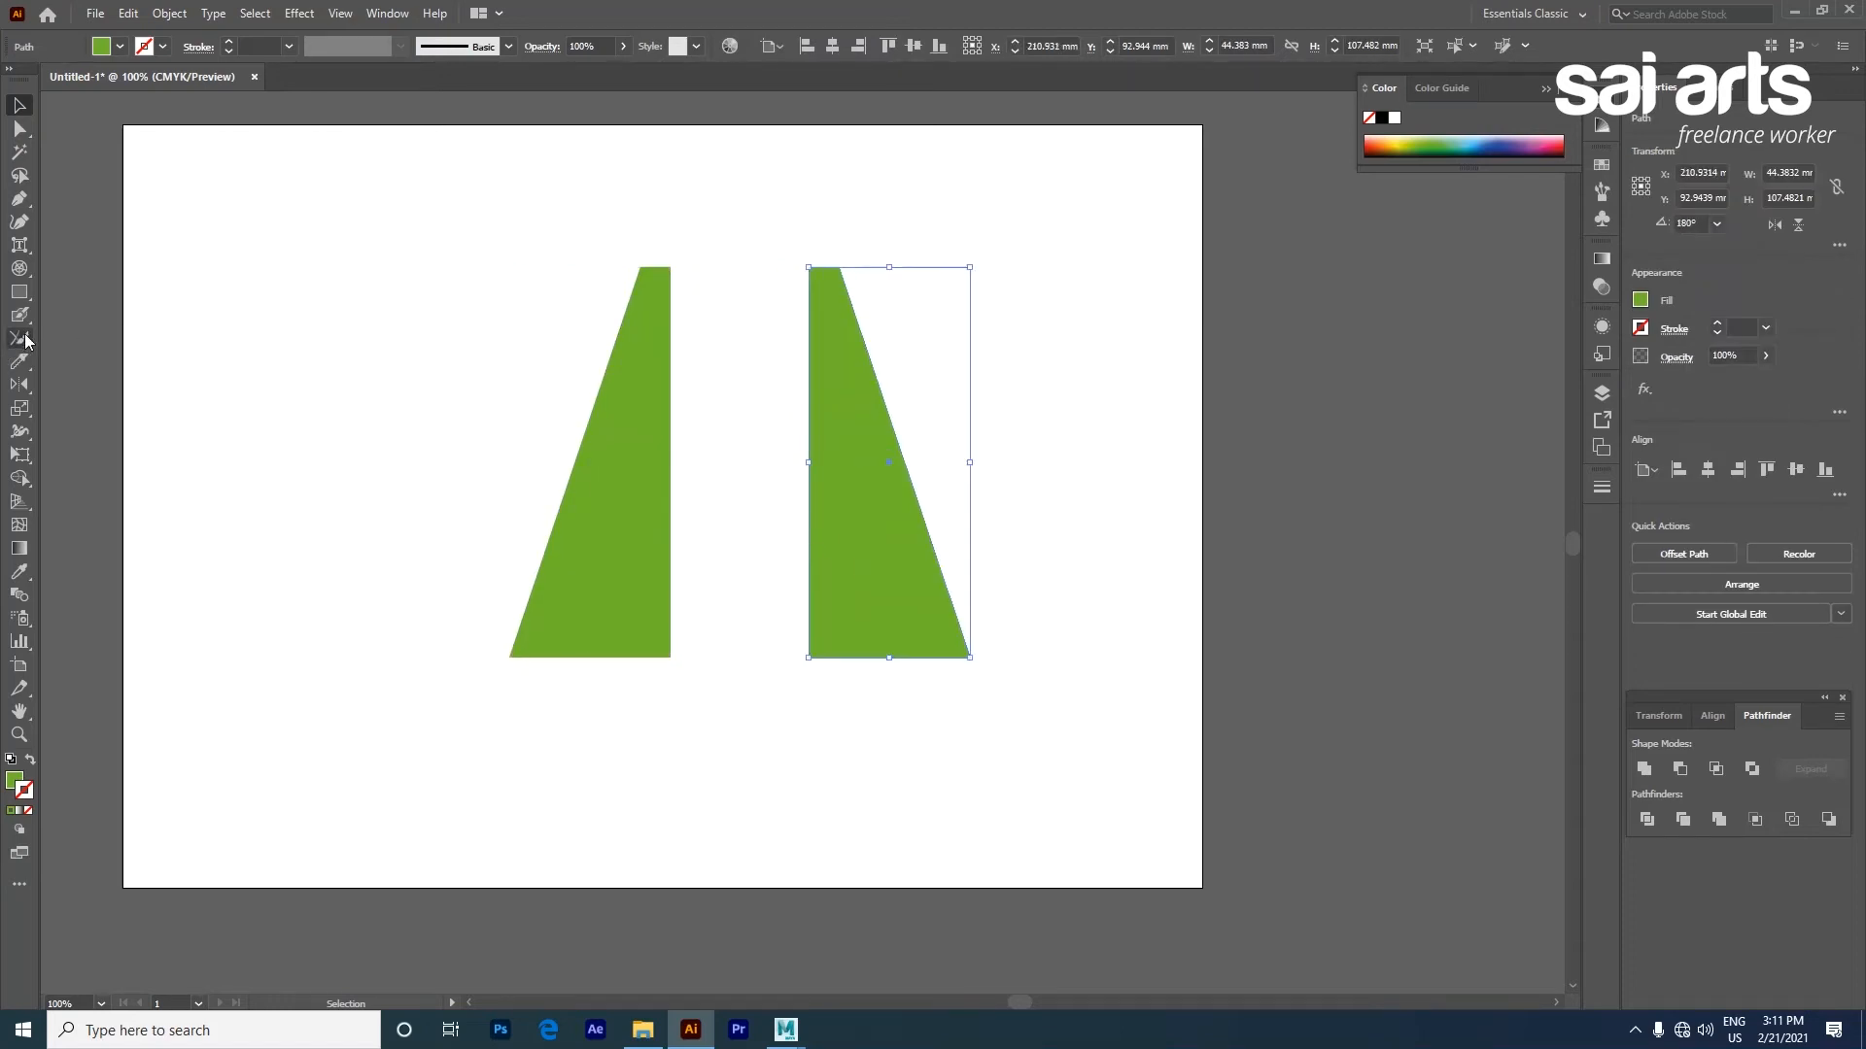
# Reflect a copy of the right-hand shape downward across its bottom edge
pyautogui.click(19, 385)
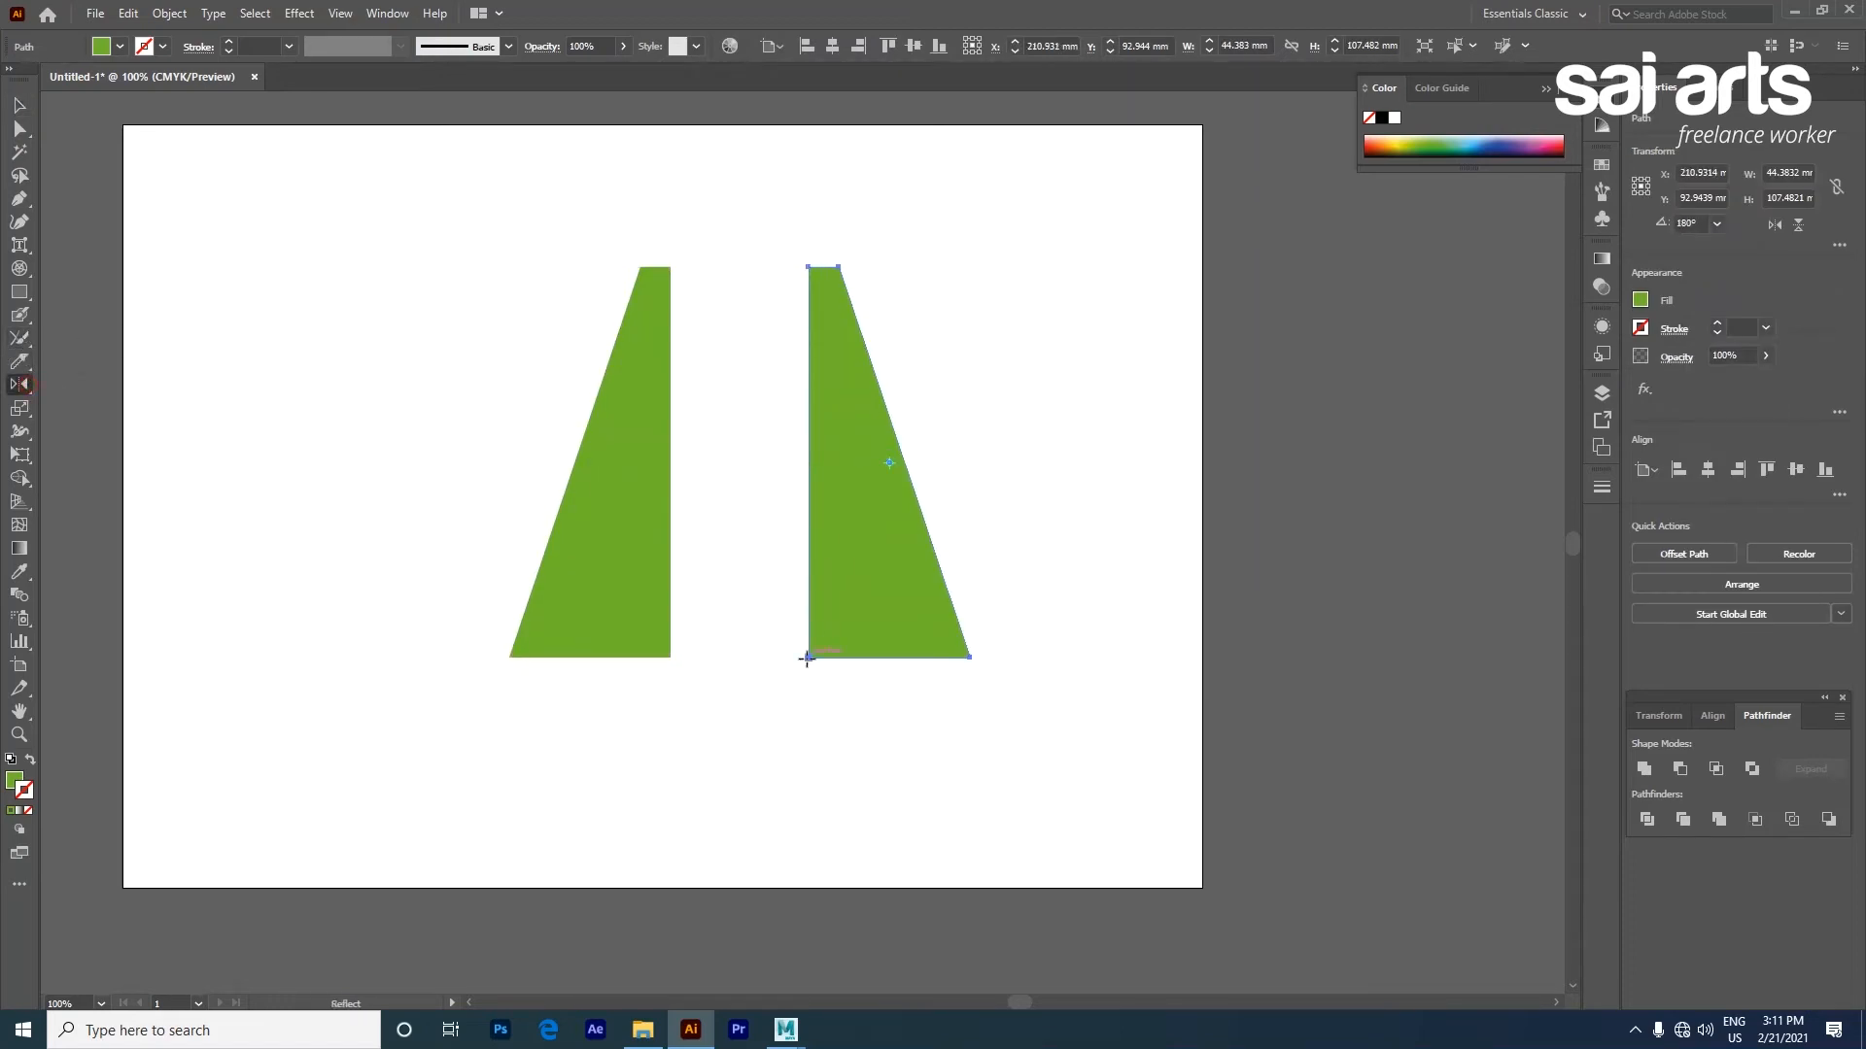
pyautogui.moveTo(842, 710); pyautogui.dragTo(887, 562)
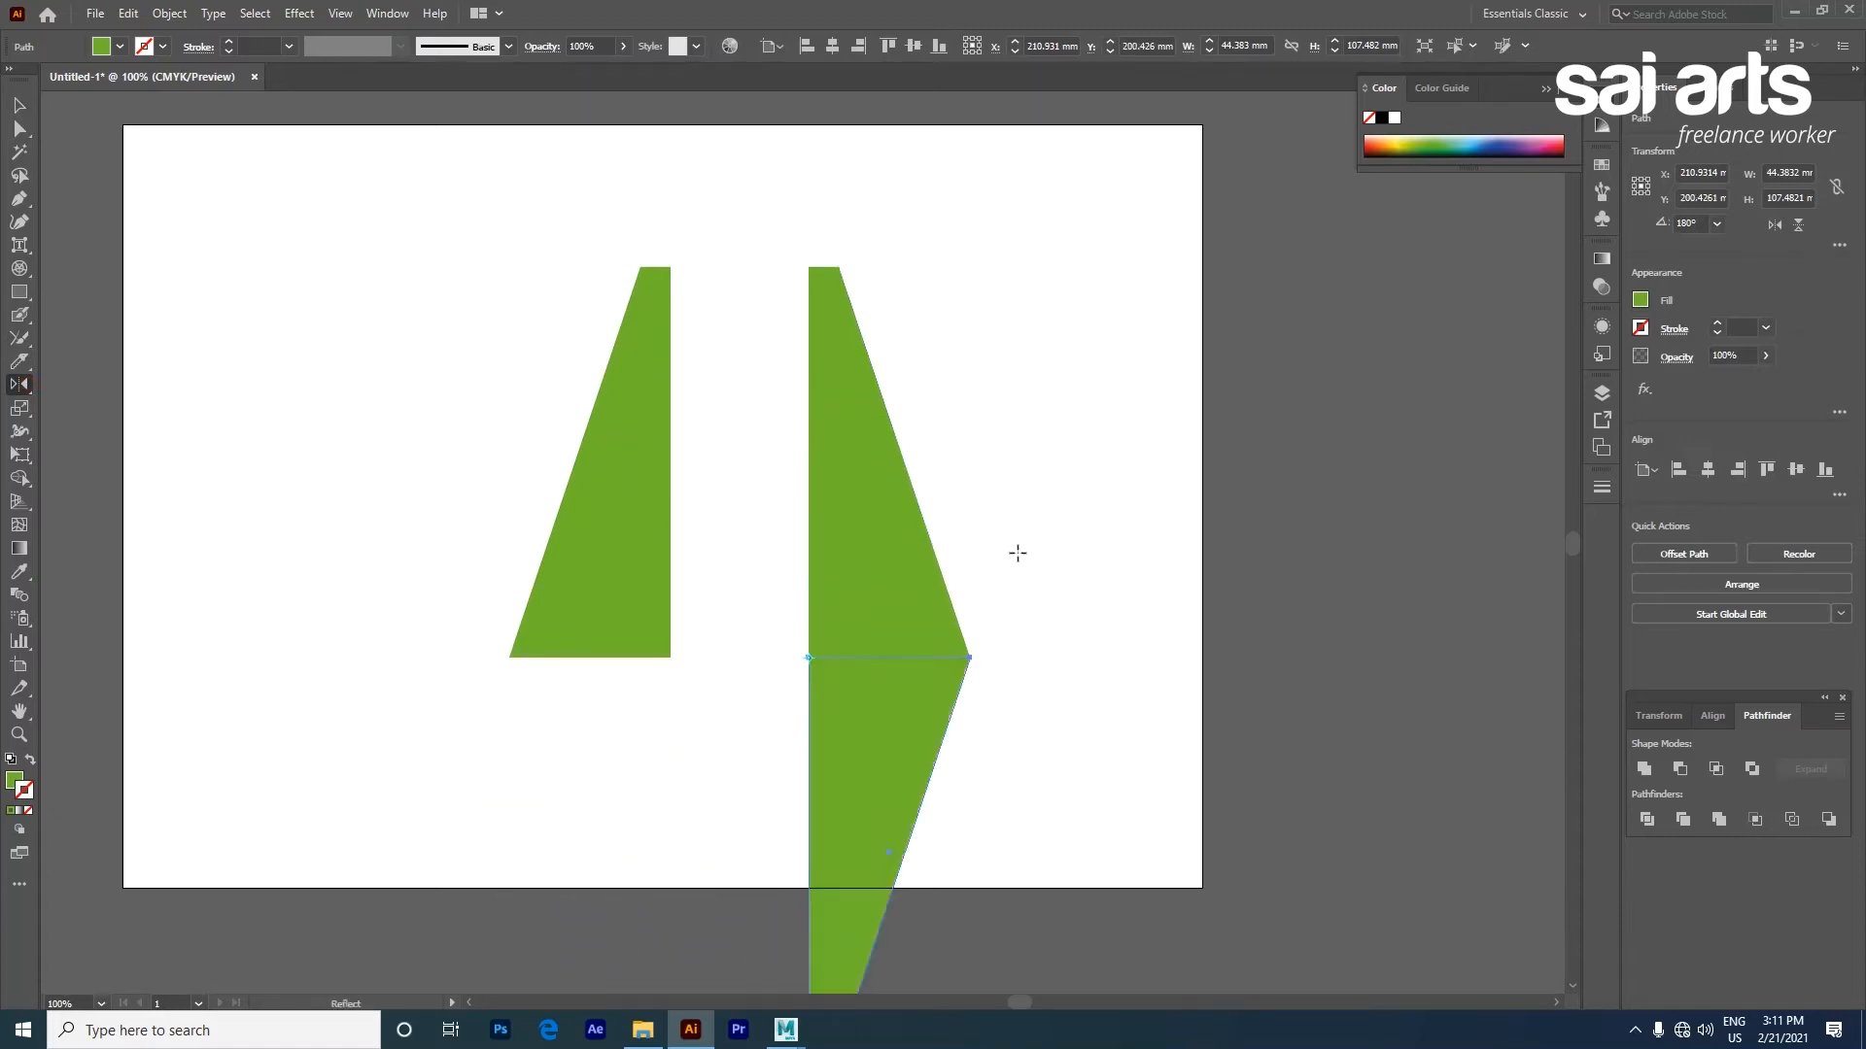
pyautogui.click(19, 105)
pyautogui.click(1018, 375)
# Delete the vertically mirrored pair of shapes and the remaining slanted shape beside it
pyautogui.moveTo(1031, 489); pyautogui.dragTo(855, 692)
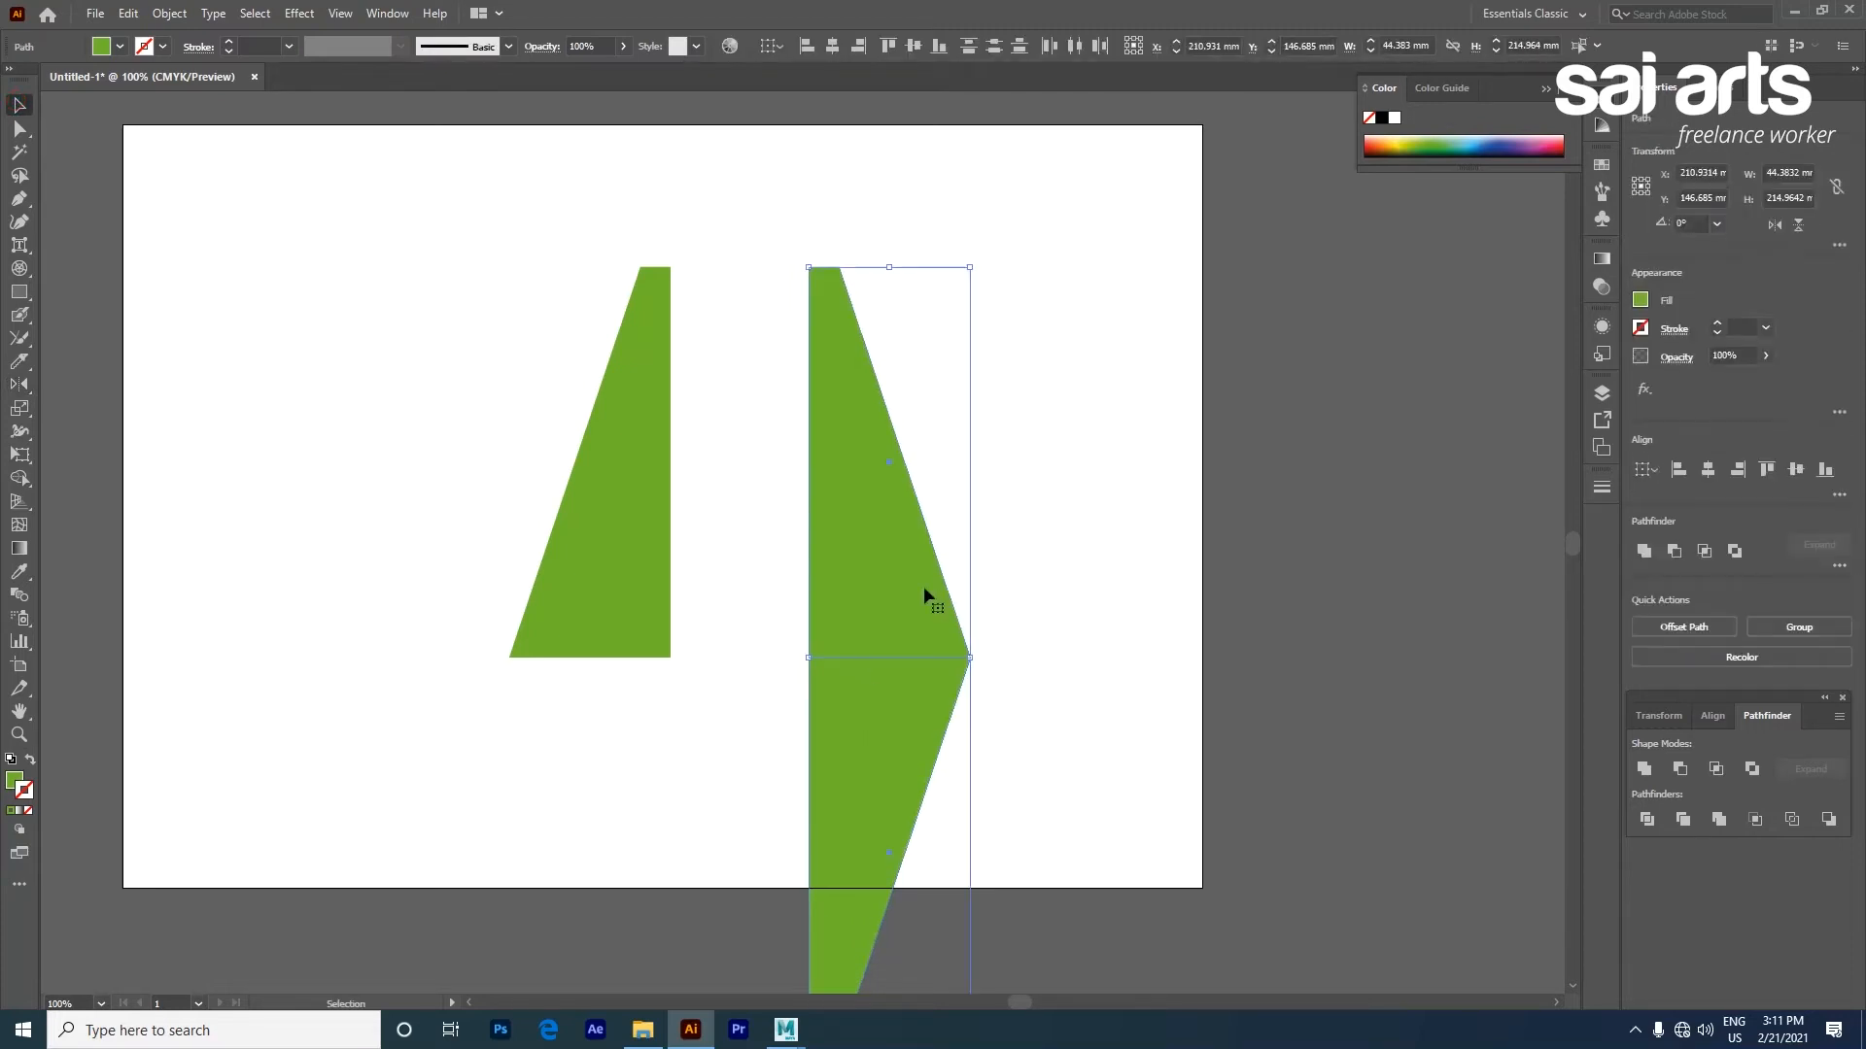
pyautogui.moveTo(865, 612); pyautogui.dragTo(837, 521)
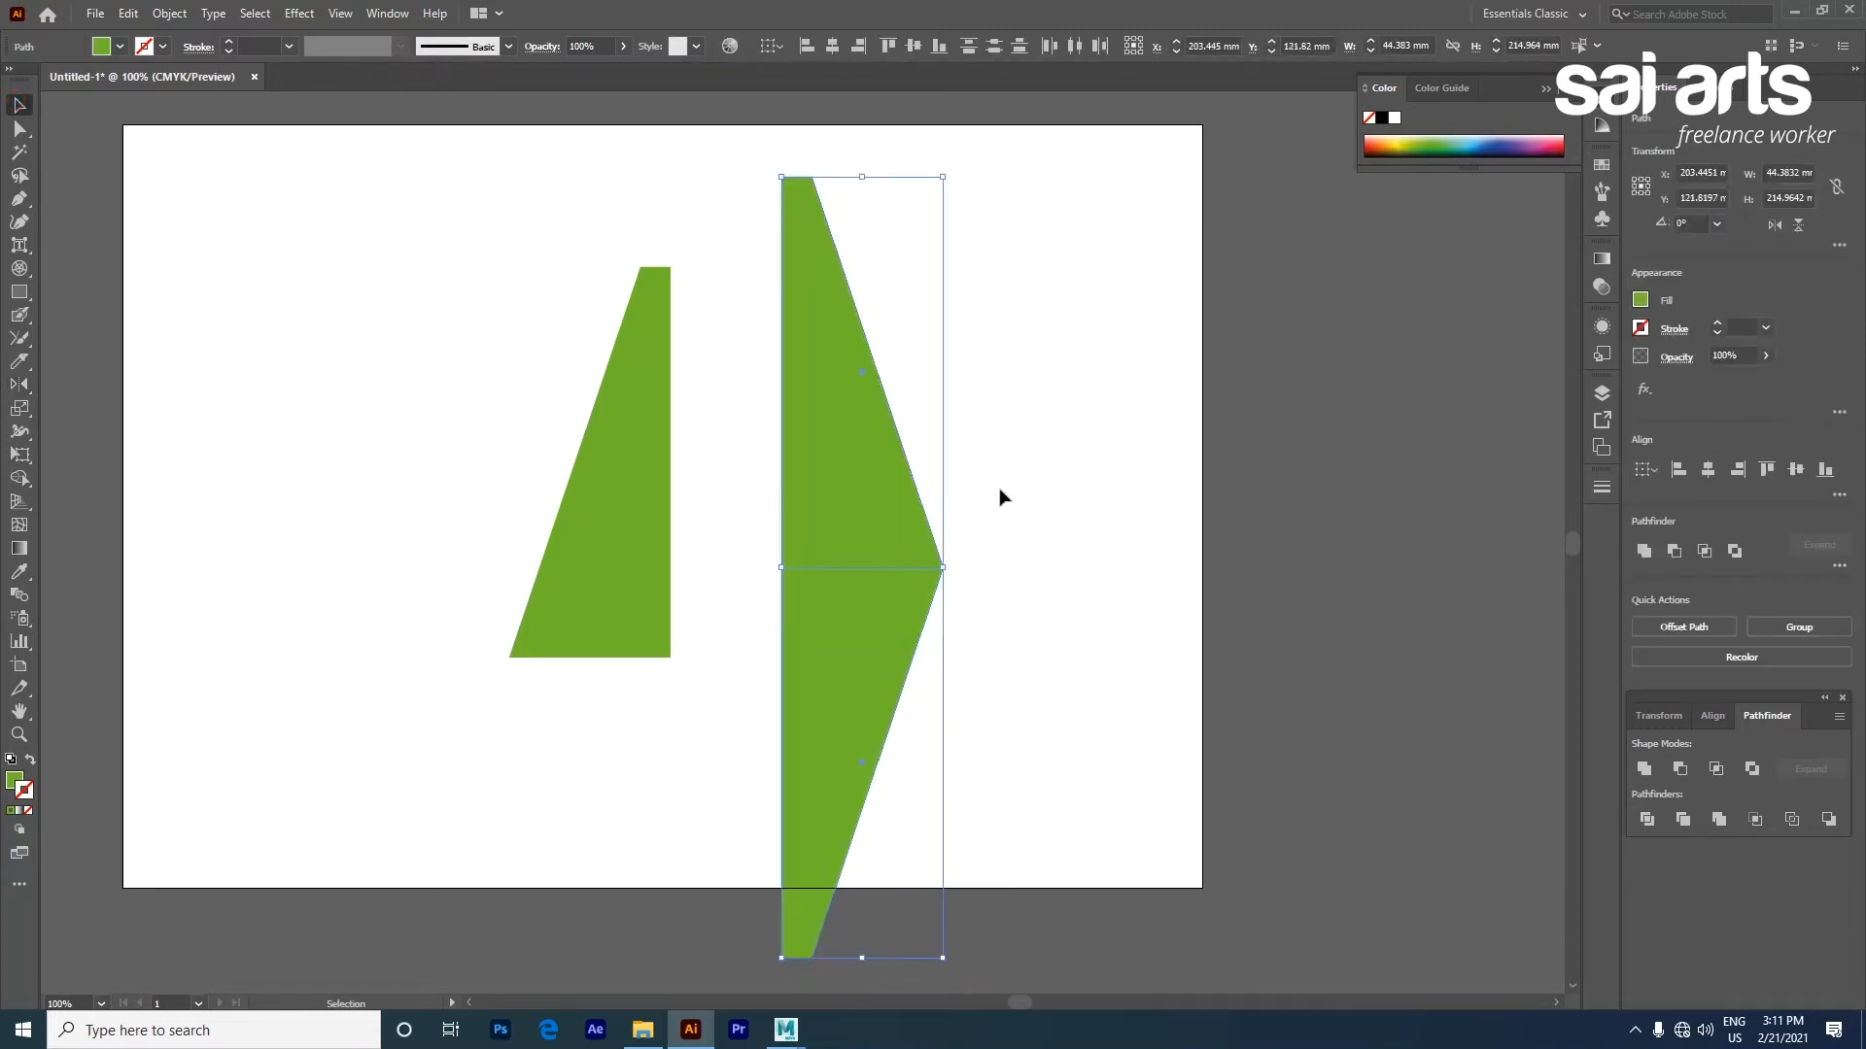
pyautogui.press('Delete')
pyautogui.click(665, 510)
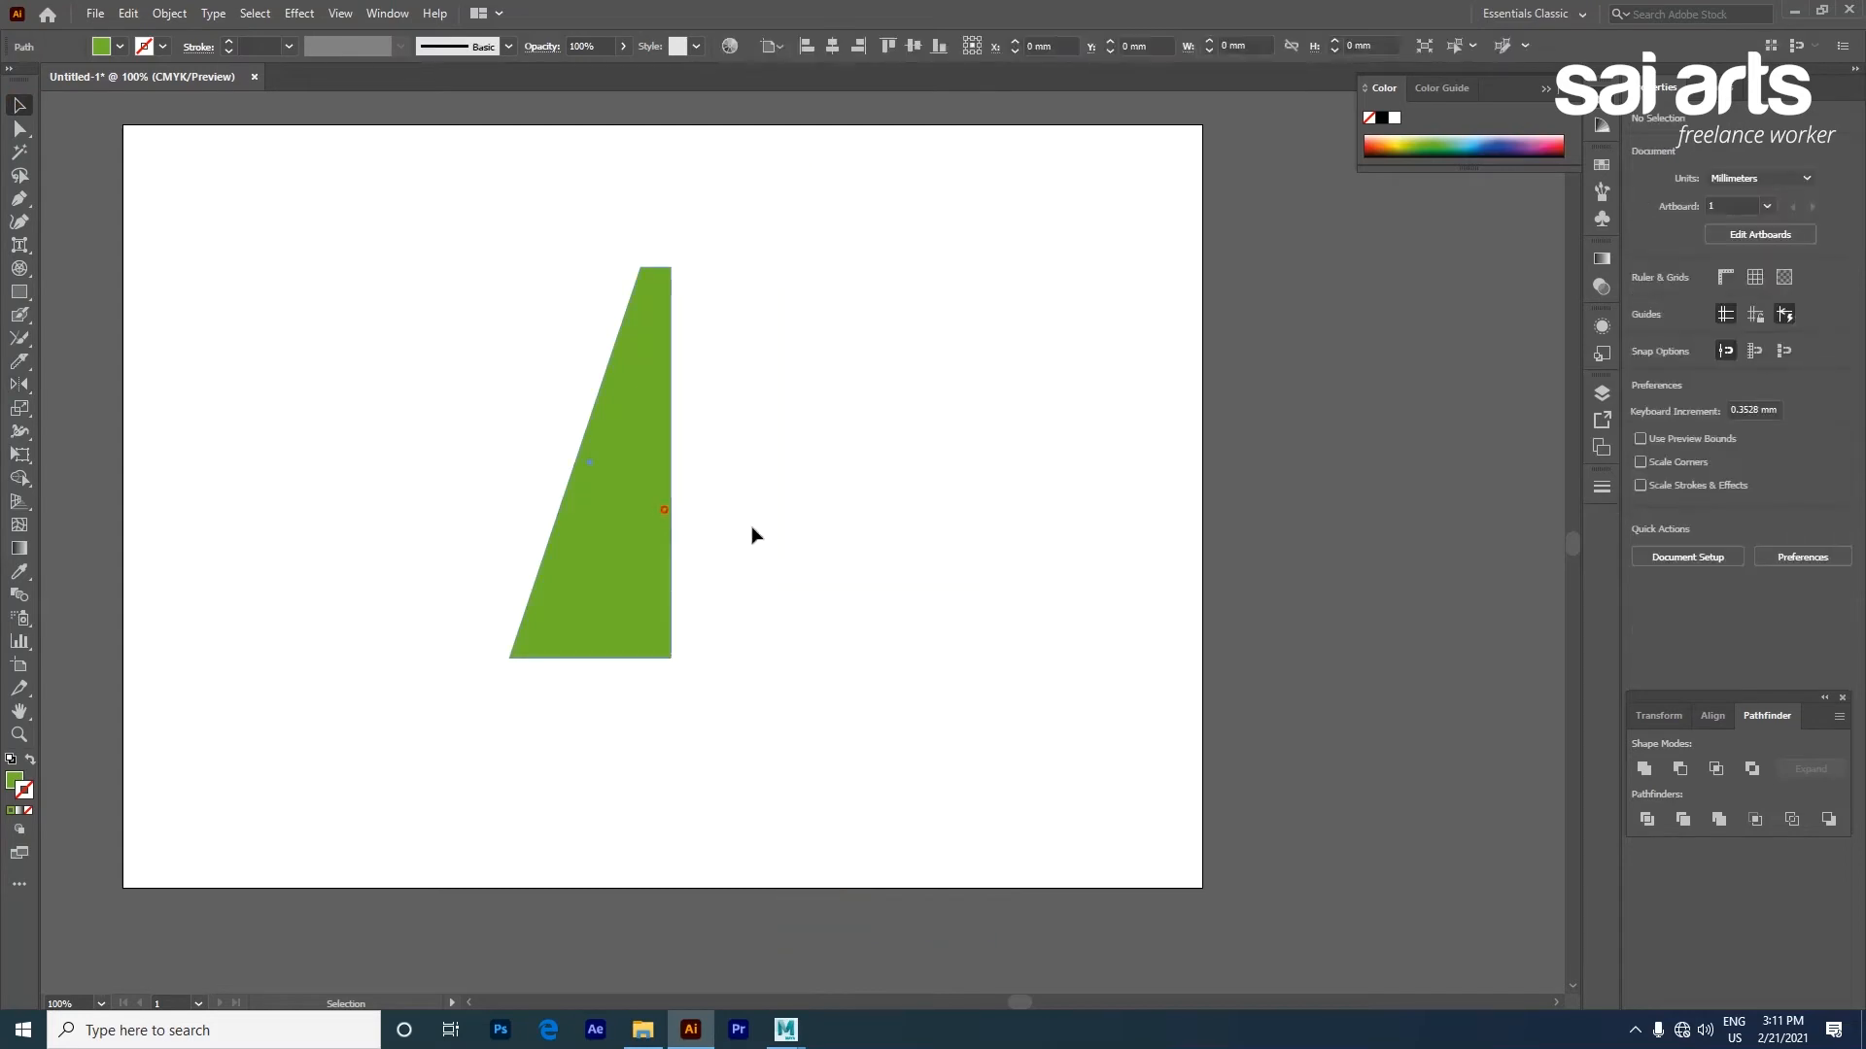
pyautogui.press('Delete')
# Draw a green rectangle about 72 by 63 mm and resize it with the Scale tool to about 79 by 80 mm
pyautogui.click(20, 292)
pyautogui.moveTo(391, 314); pyautogui.dragTo(656, 546)
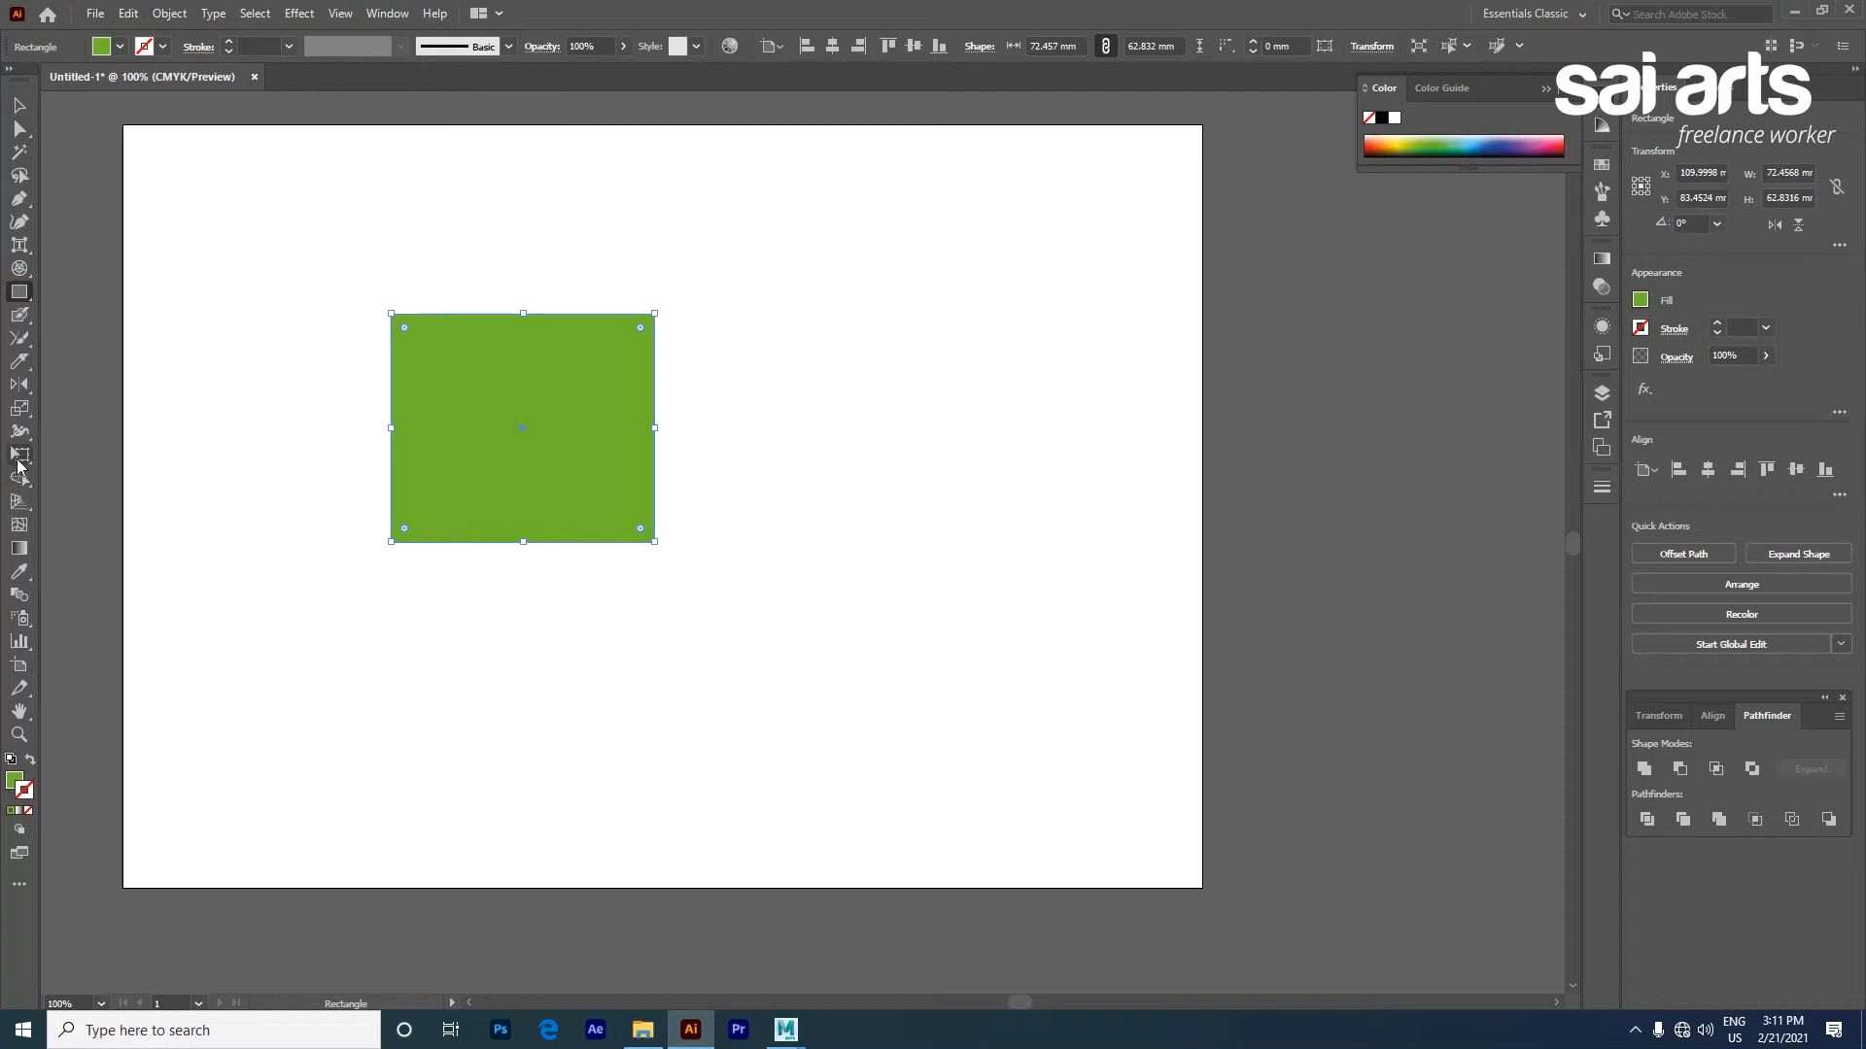
pyautogui.click(19, 408)
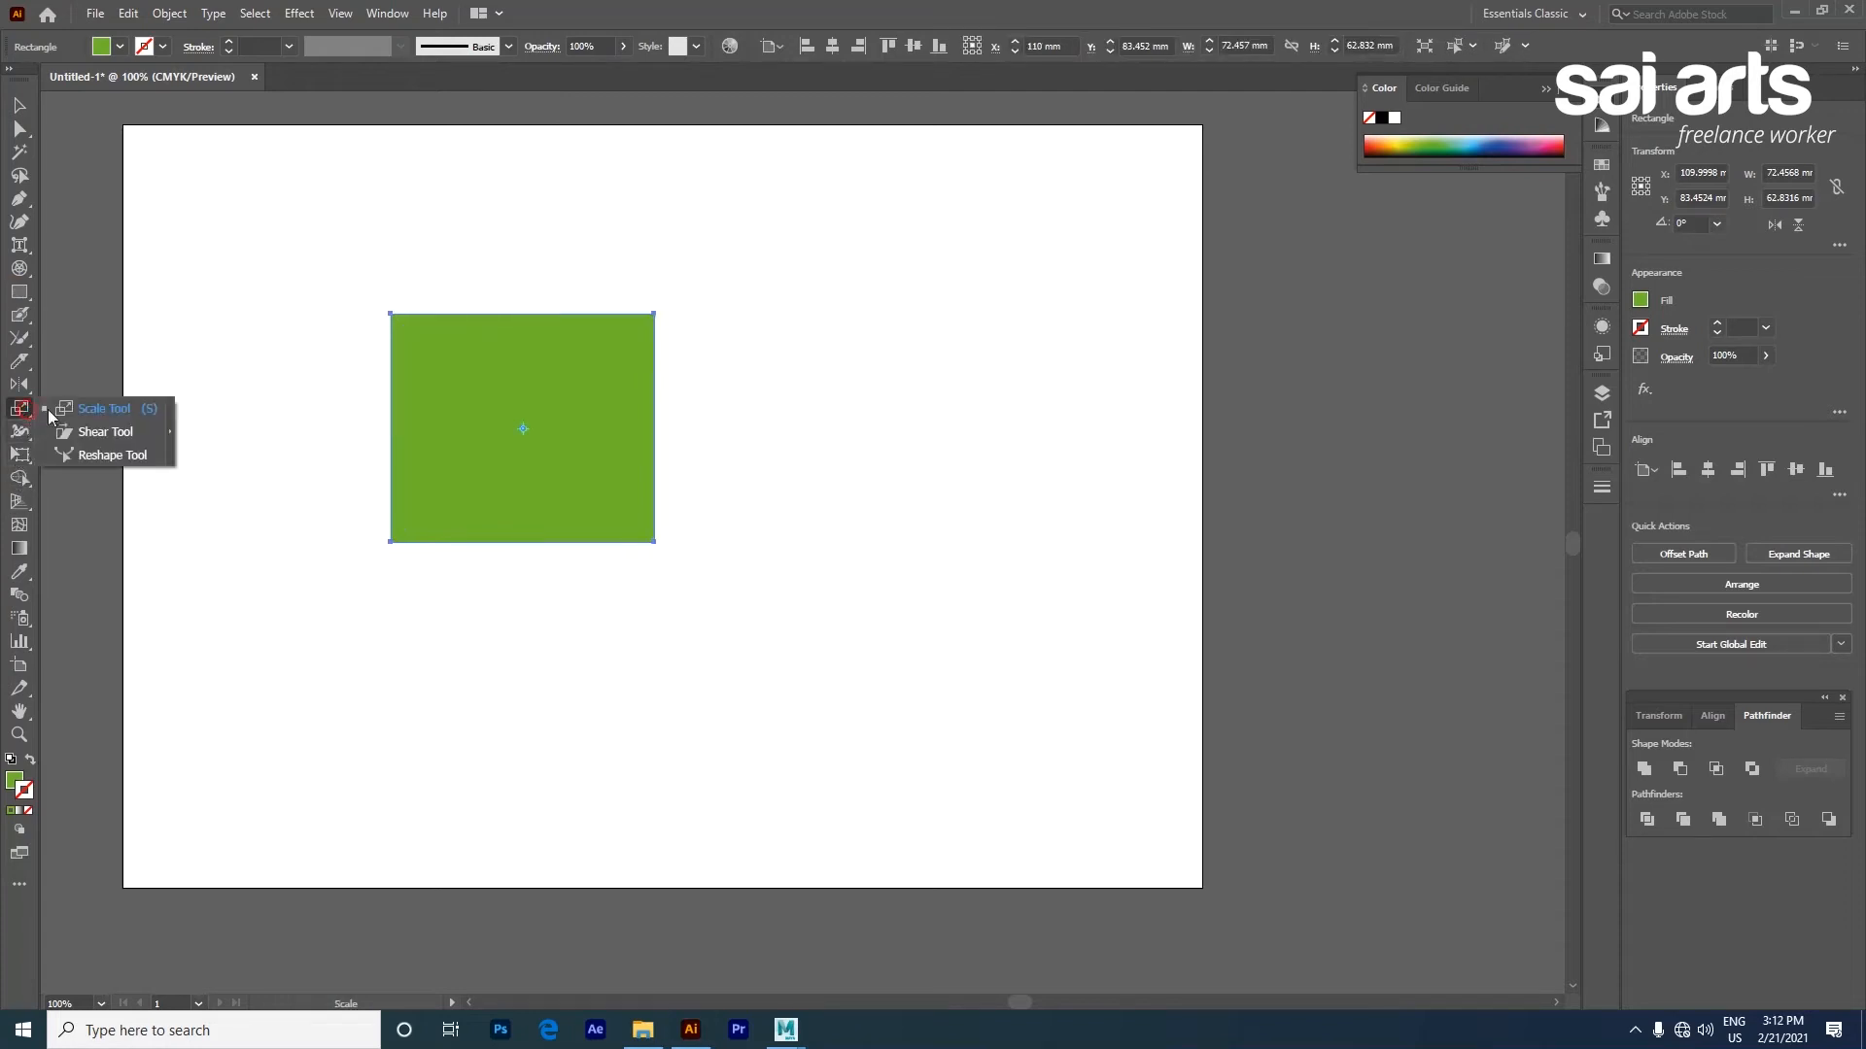
pyautogui.click(79, 410)
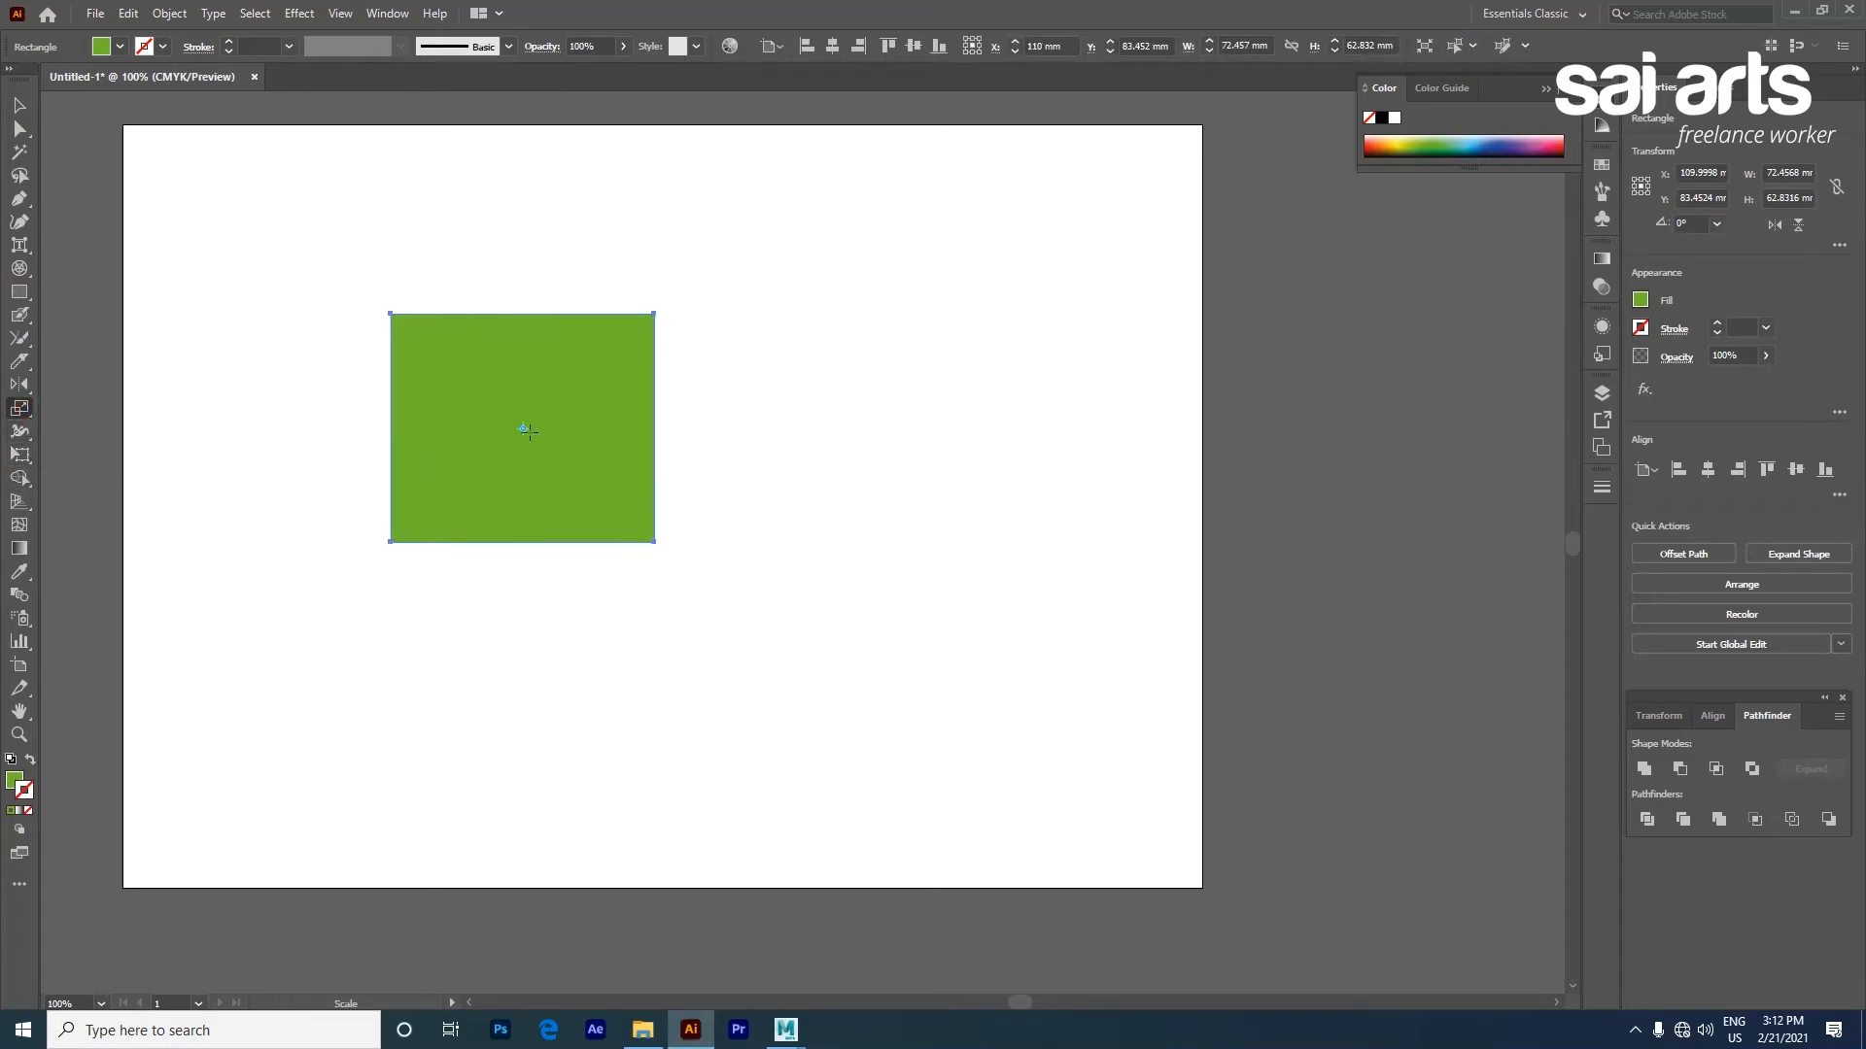
pyautogui.moveTo(579, 473); pyautogui.dragTo(575, 480)
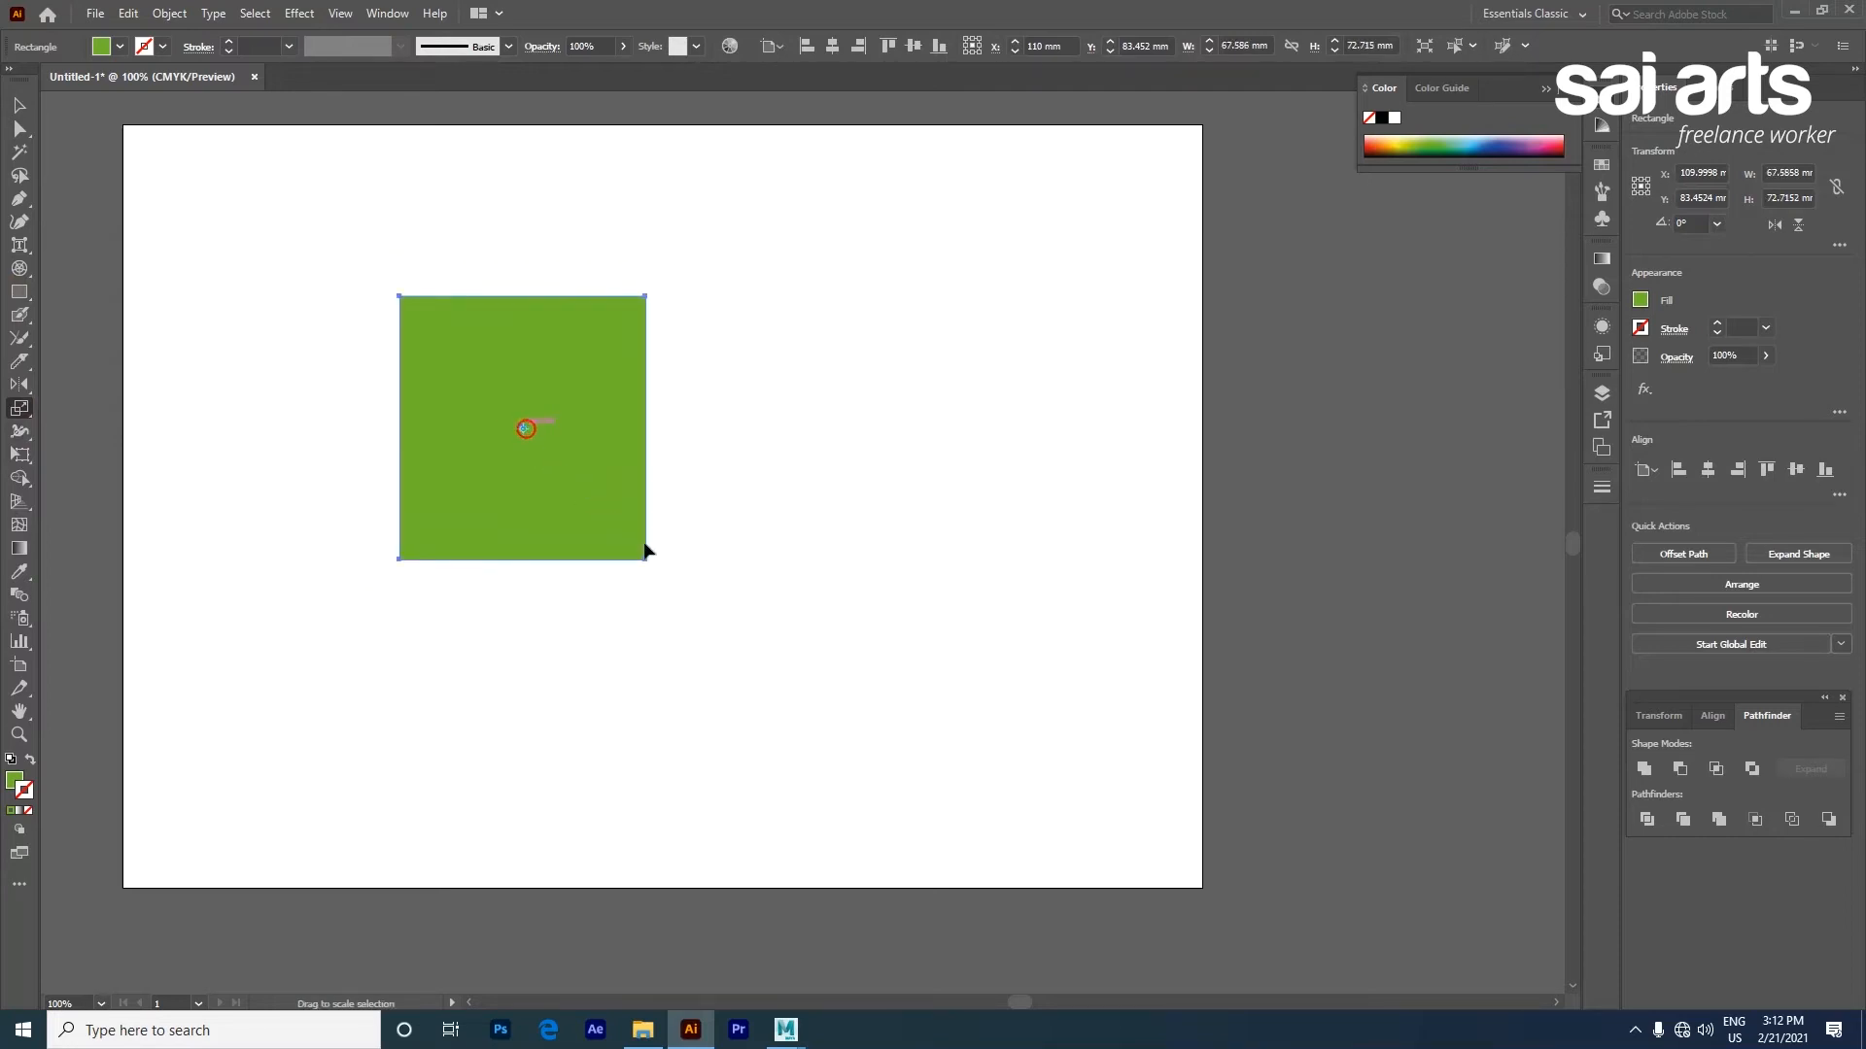
pyautogui.moveTo(589, 470)
pyautogui.mouseDown()
pyautogui.moveTo(557, 492)
pyautogui.moveTo(593, 465)
pyautogui.mouseUp()
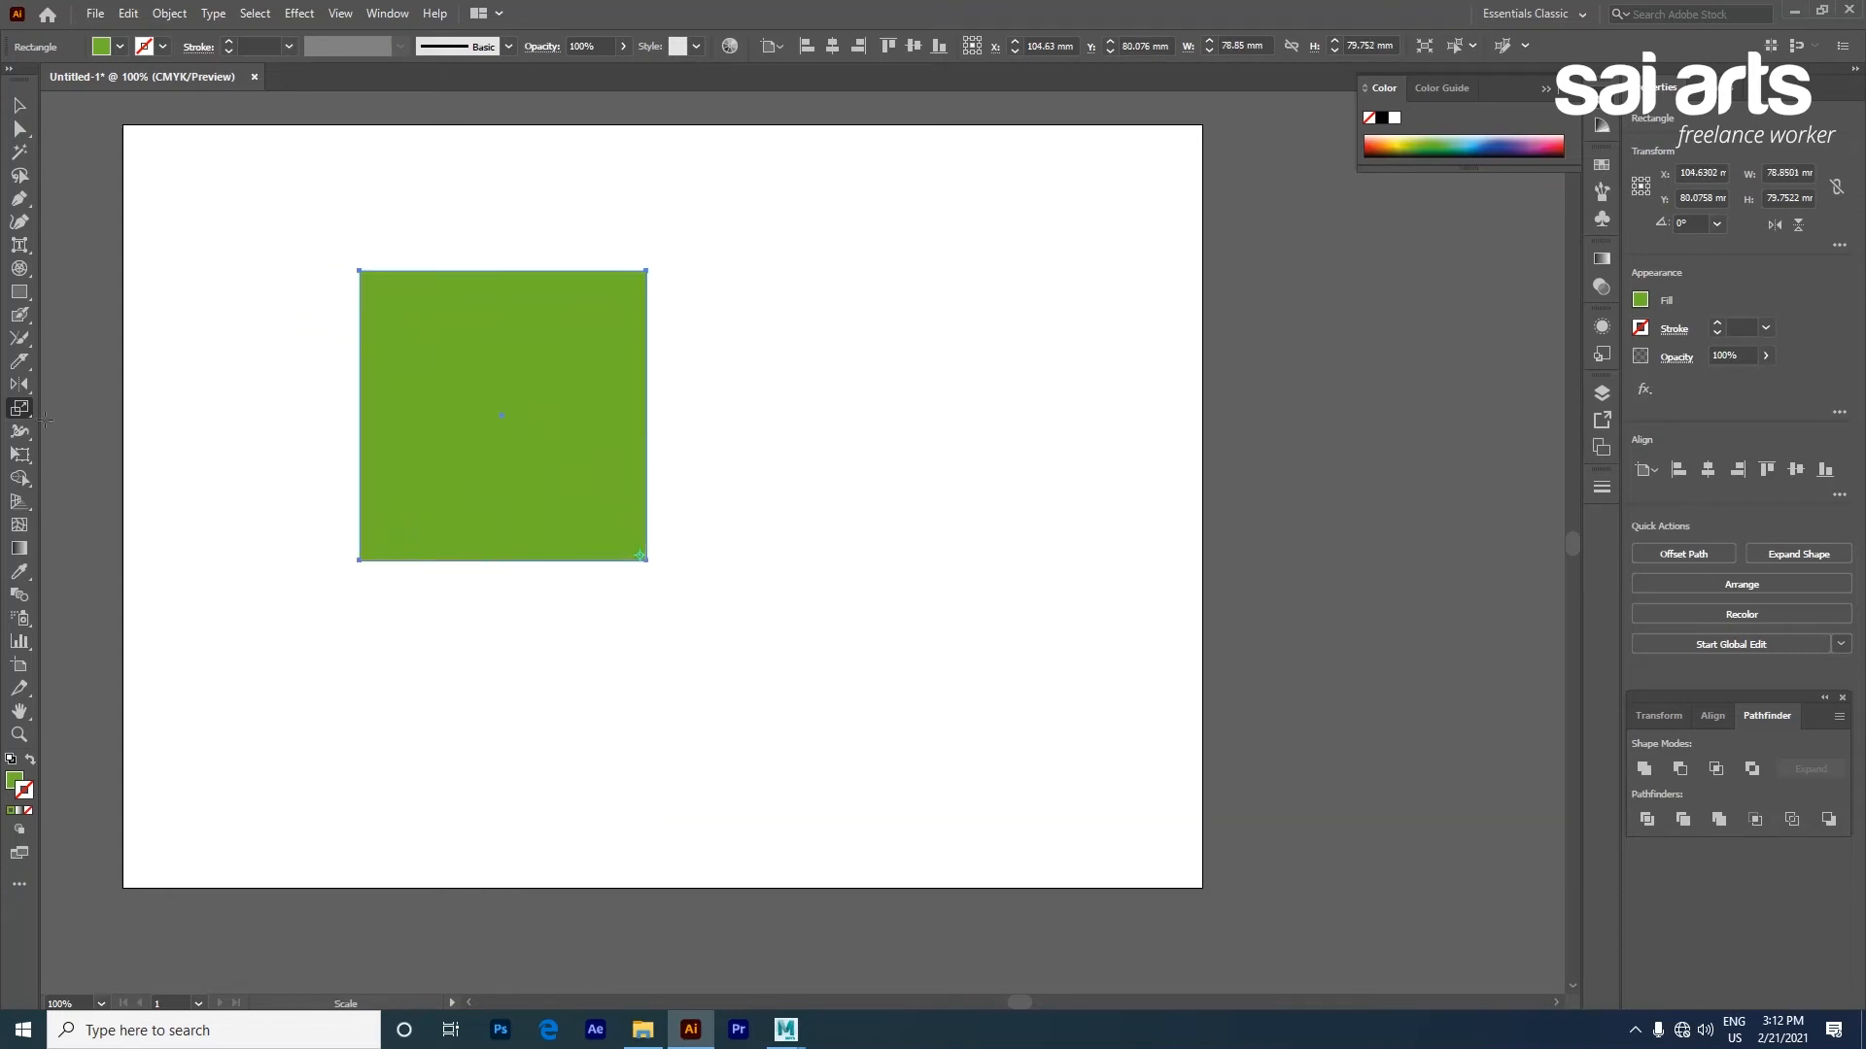
# Try slanting the green shape with the Shear tool and undo the distortion
pyautogui.click(20, 412)
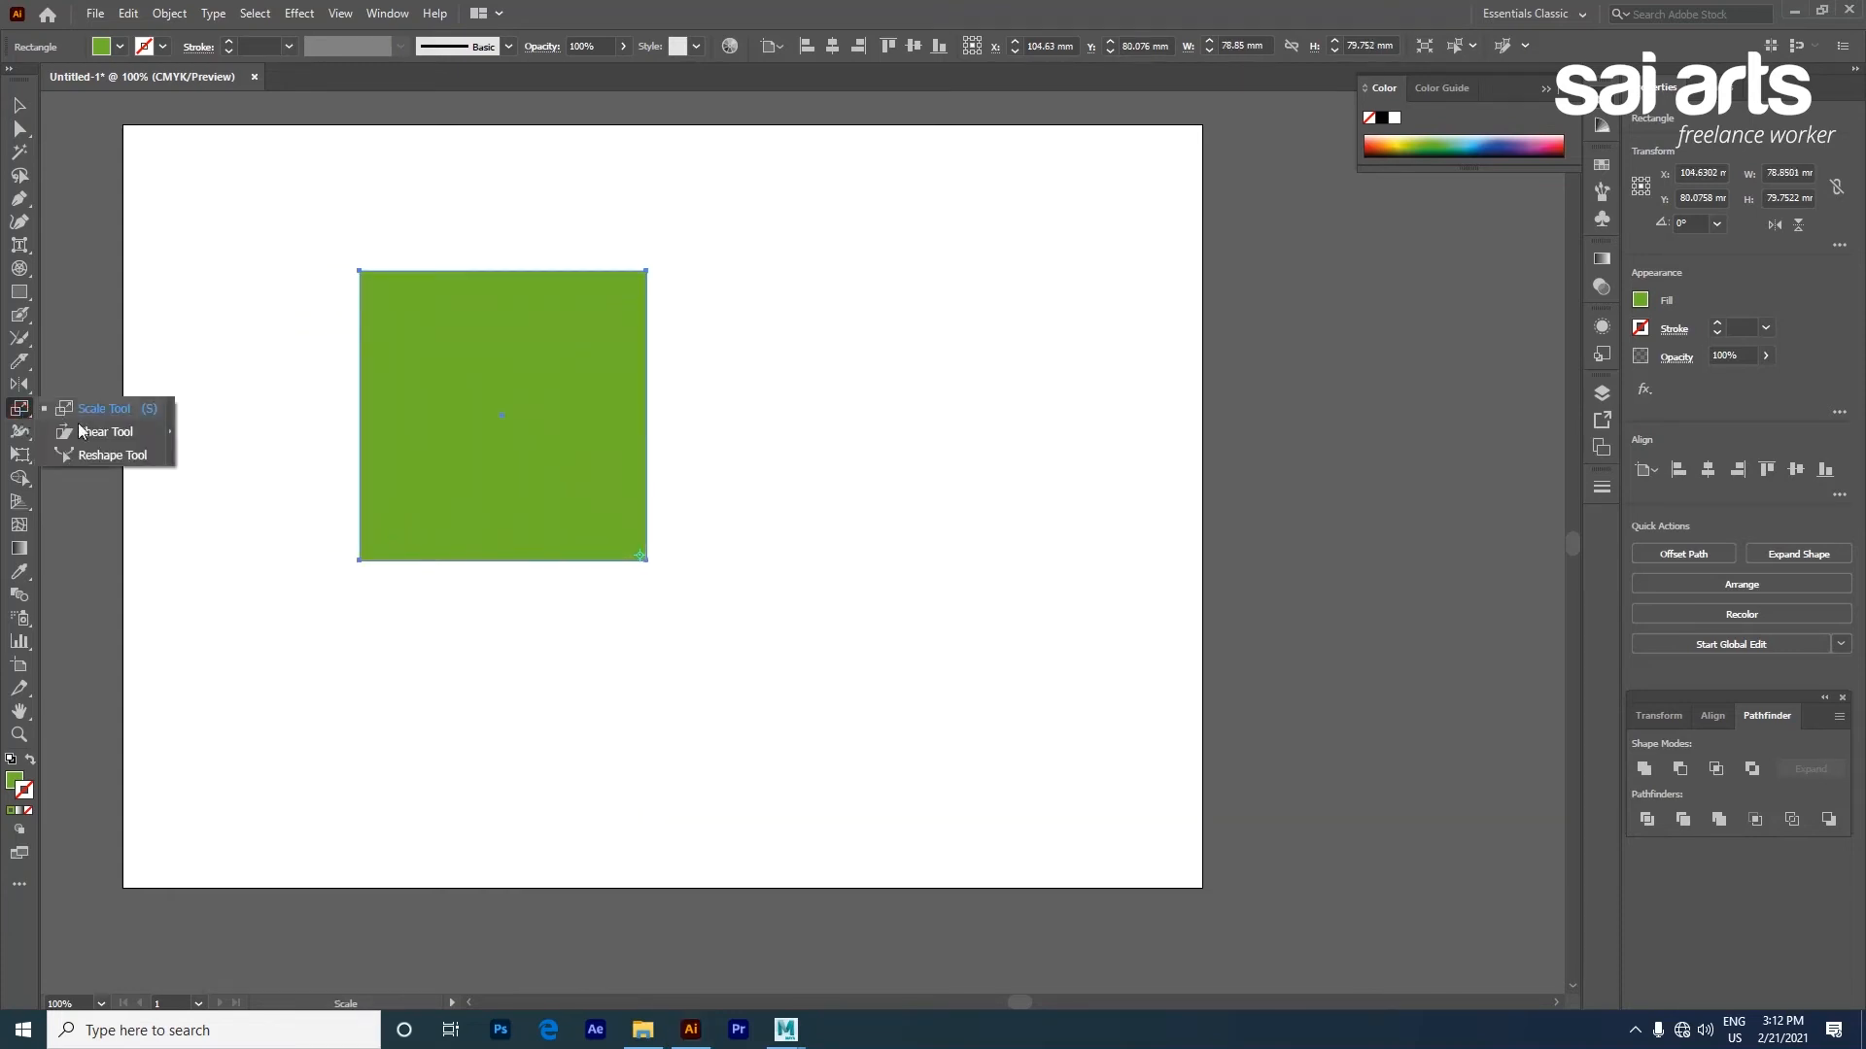
pyautogui.click(101, 432)
pyautogui.moveTo(528, 270); pyautogui.dragTo(401, 413)
pyautogui.hotkey('ctrl', 'z')
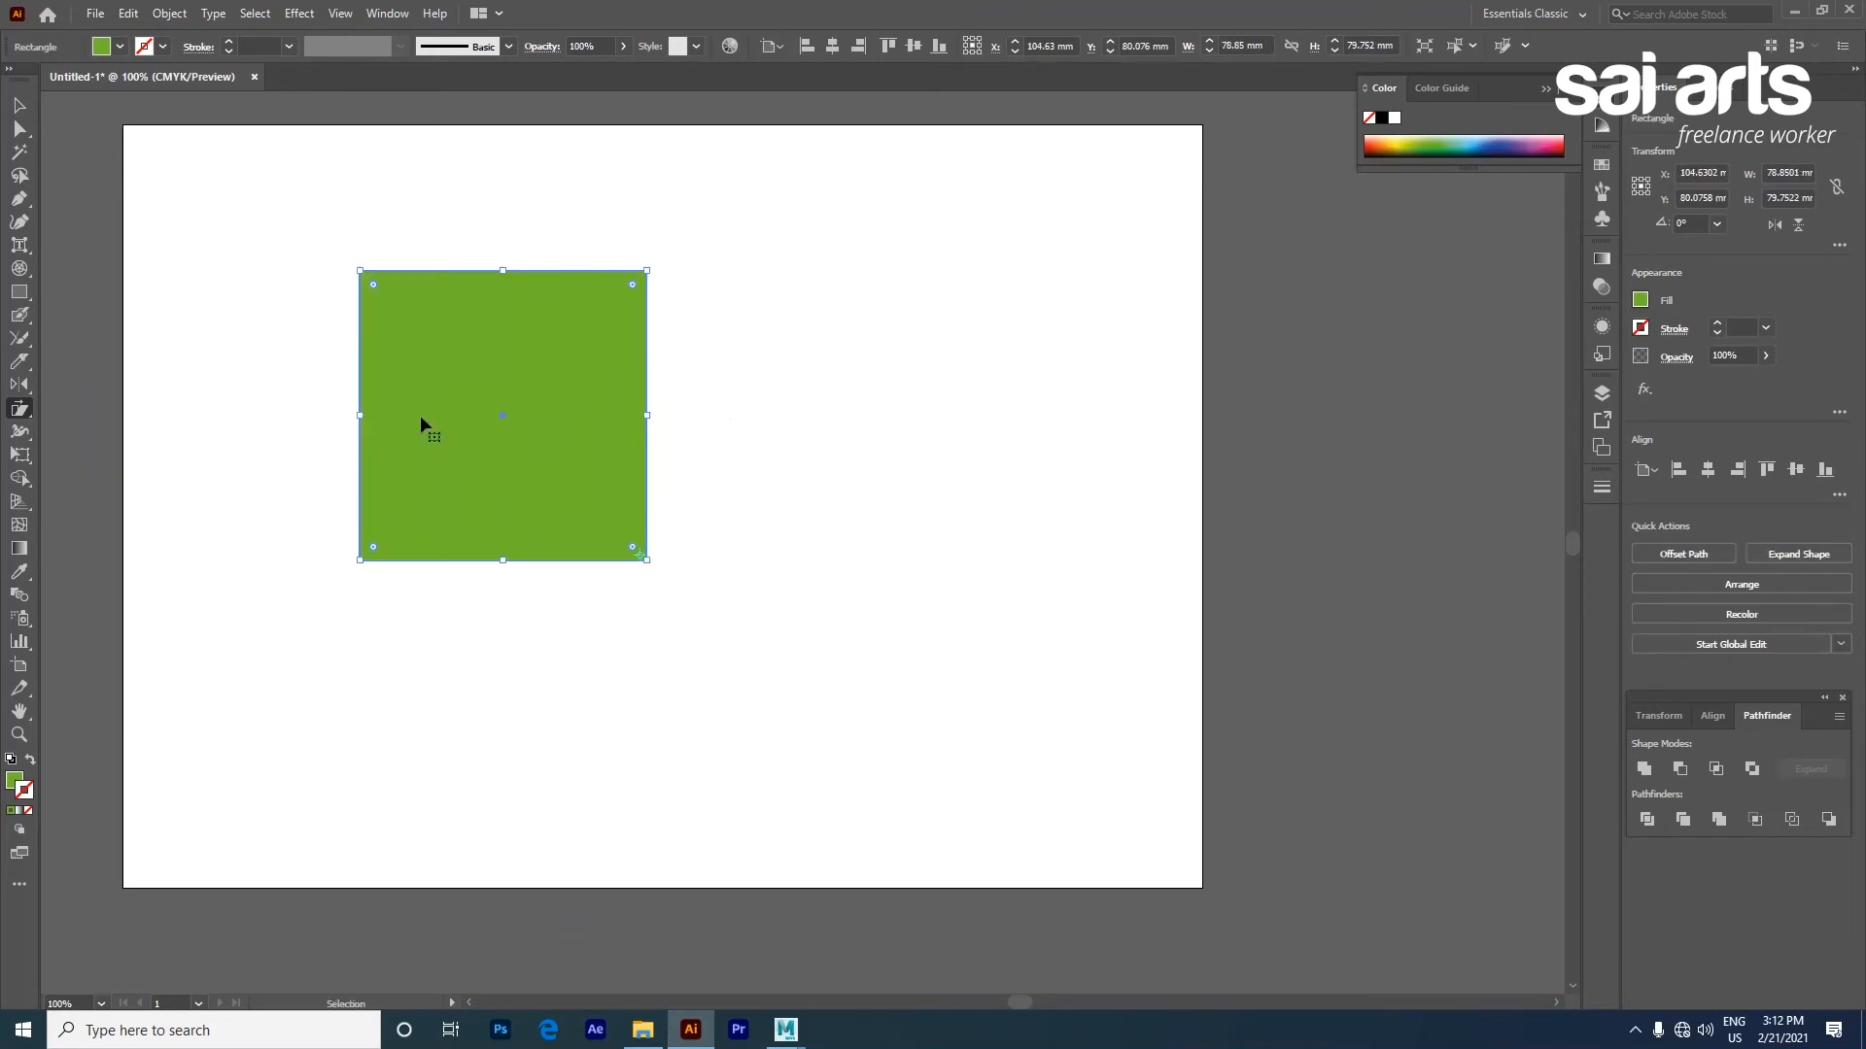
# Try pulling the green shape's lower-right corner with the Reshape tool, and delete the shape
pyautogui.click(22, 414)
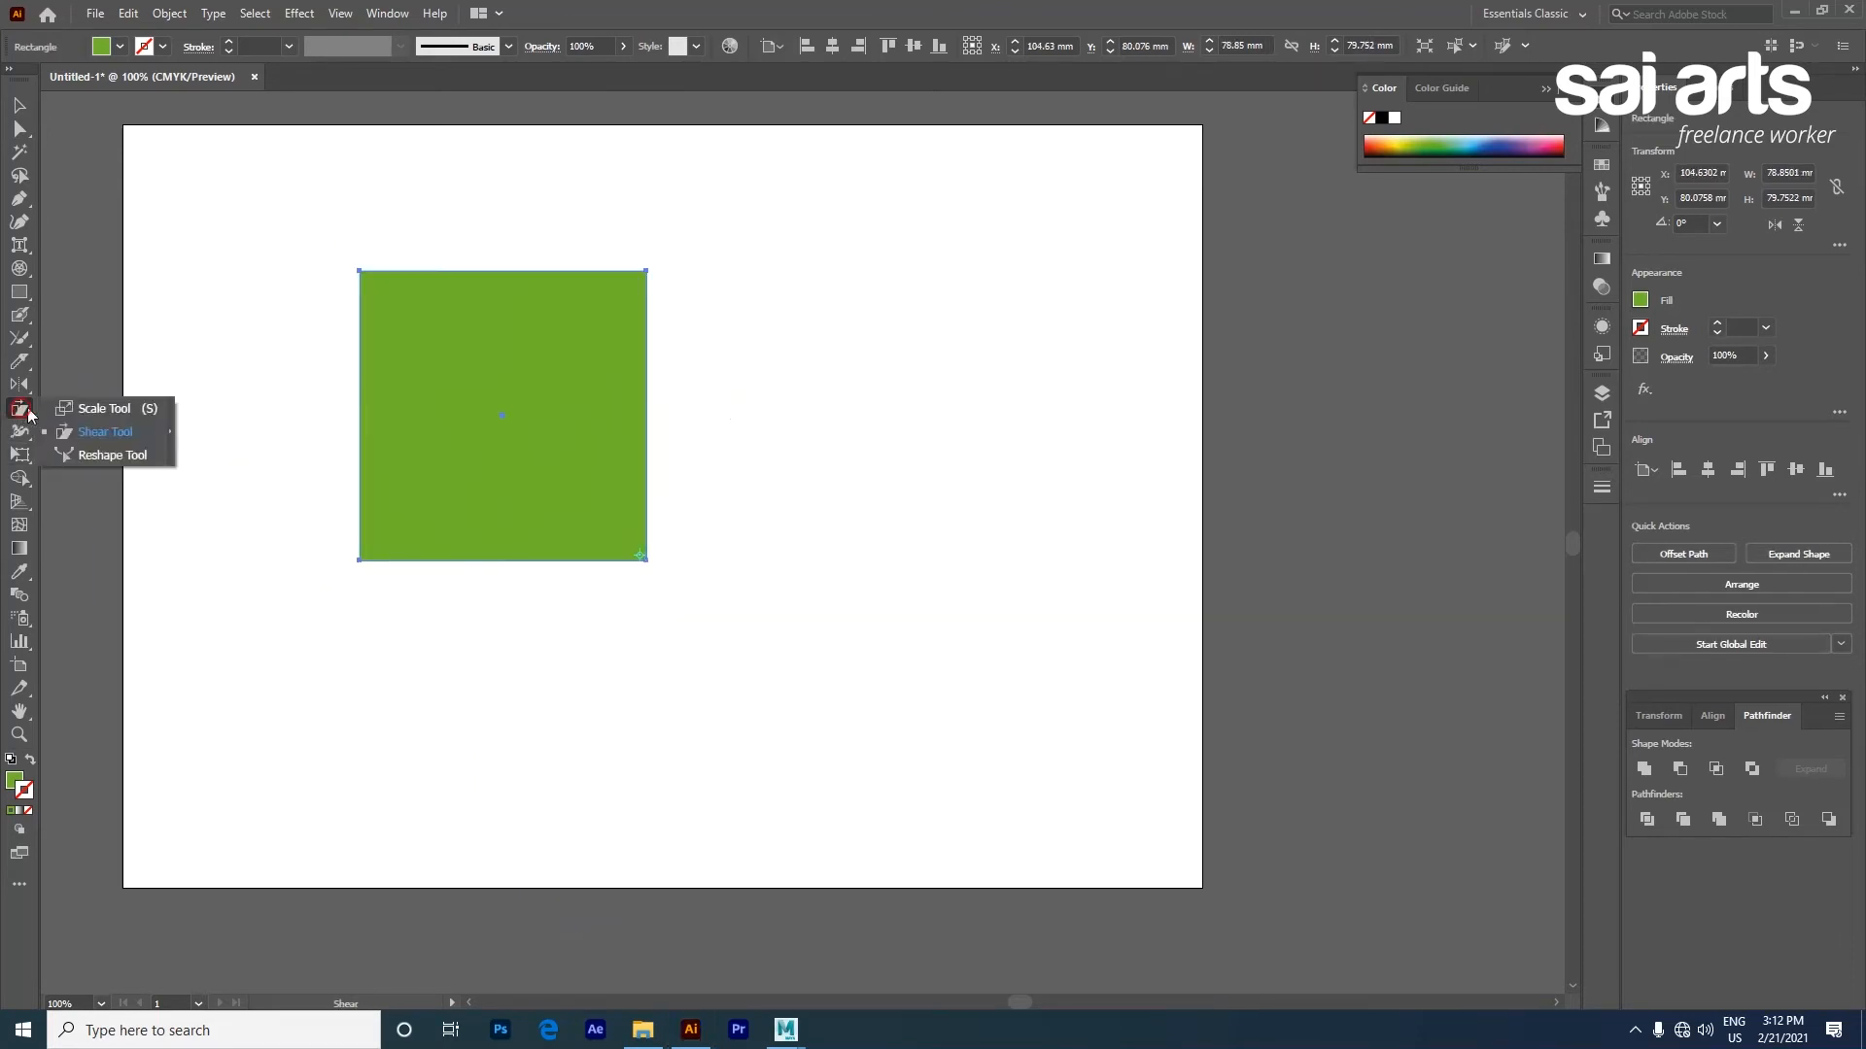
pyautogui.click(106, 456)
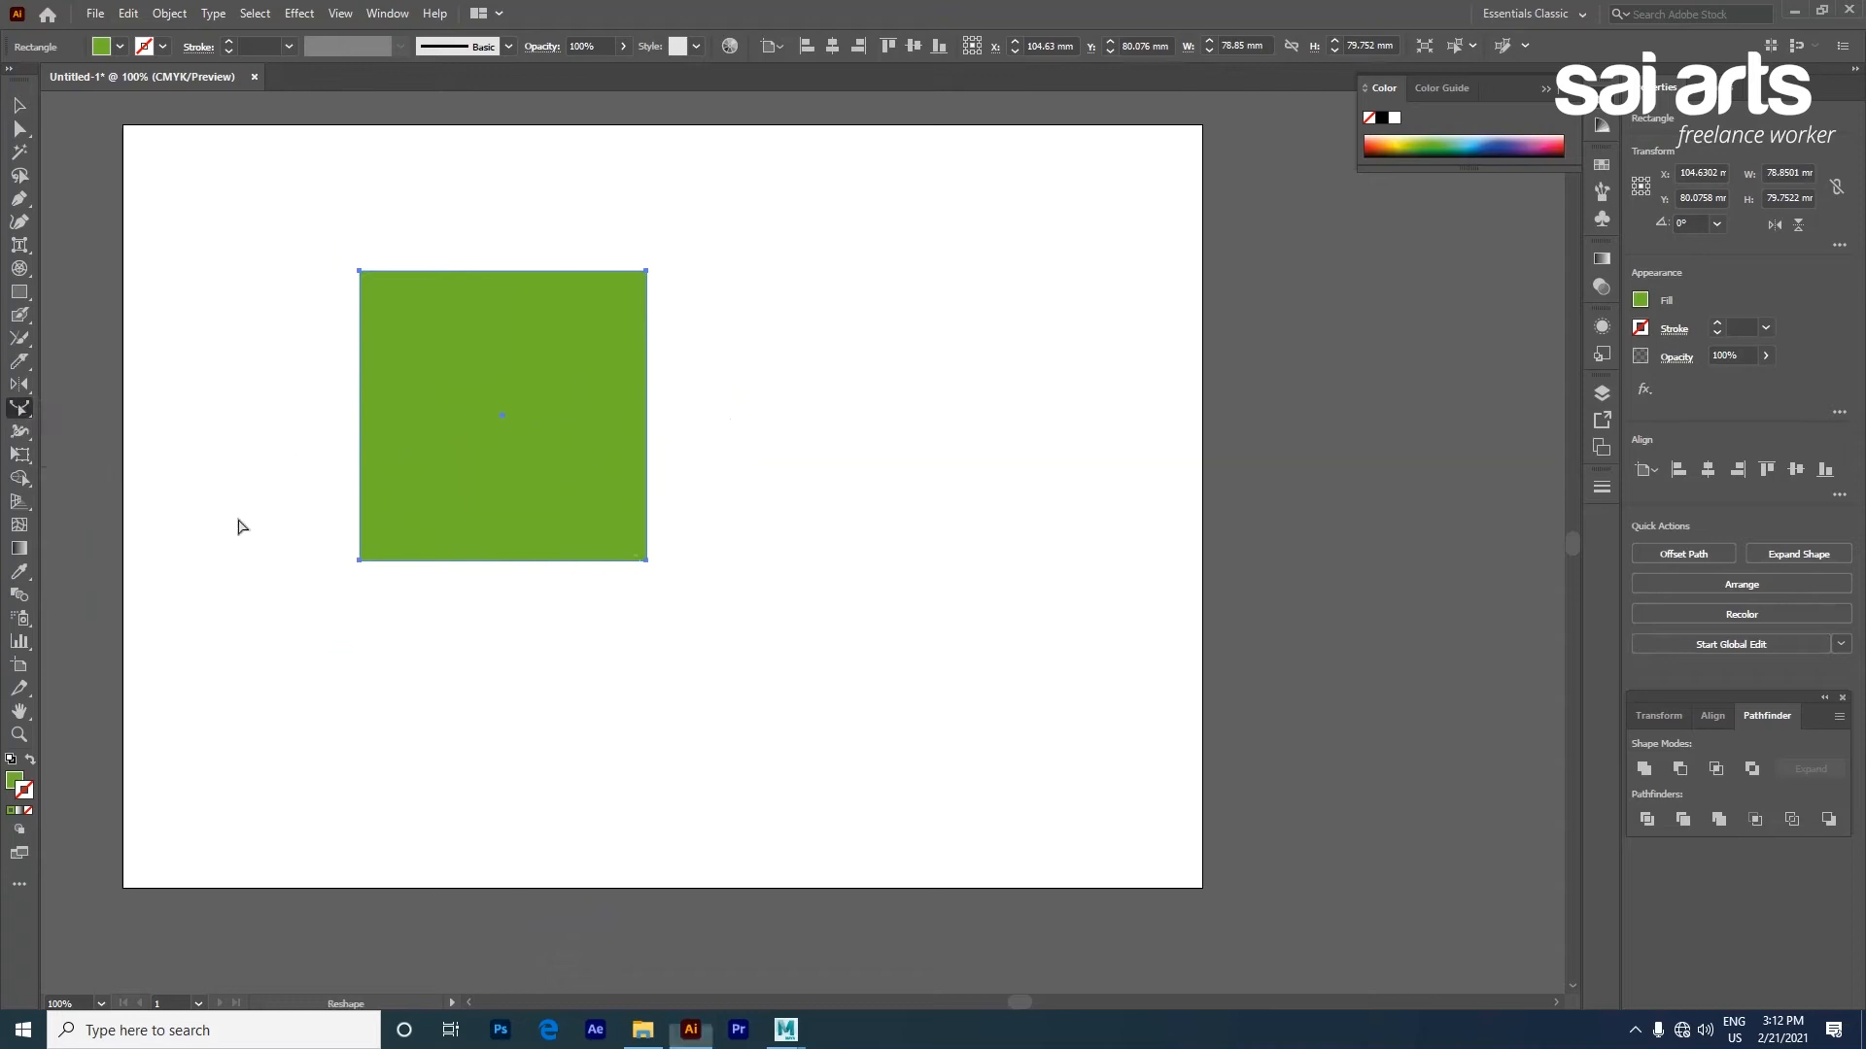
pyautogui.moveTo(646, 563); pyautogui.dragTo(677, 497)
pyautogui.press('Delete')
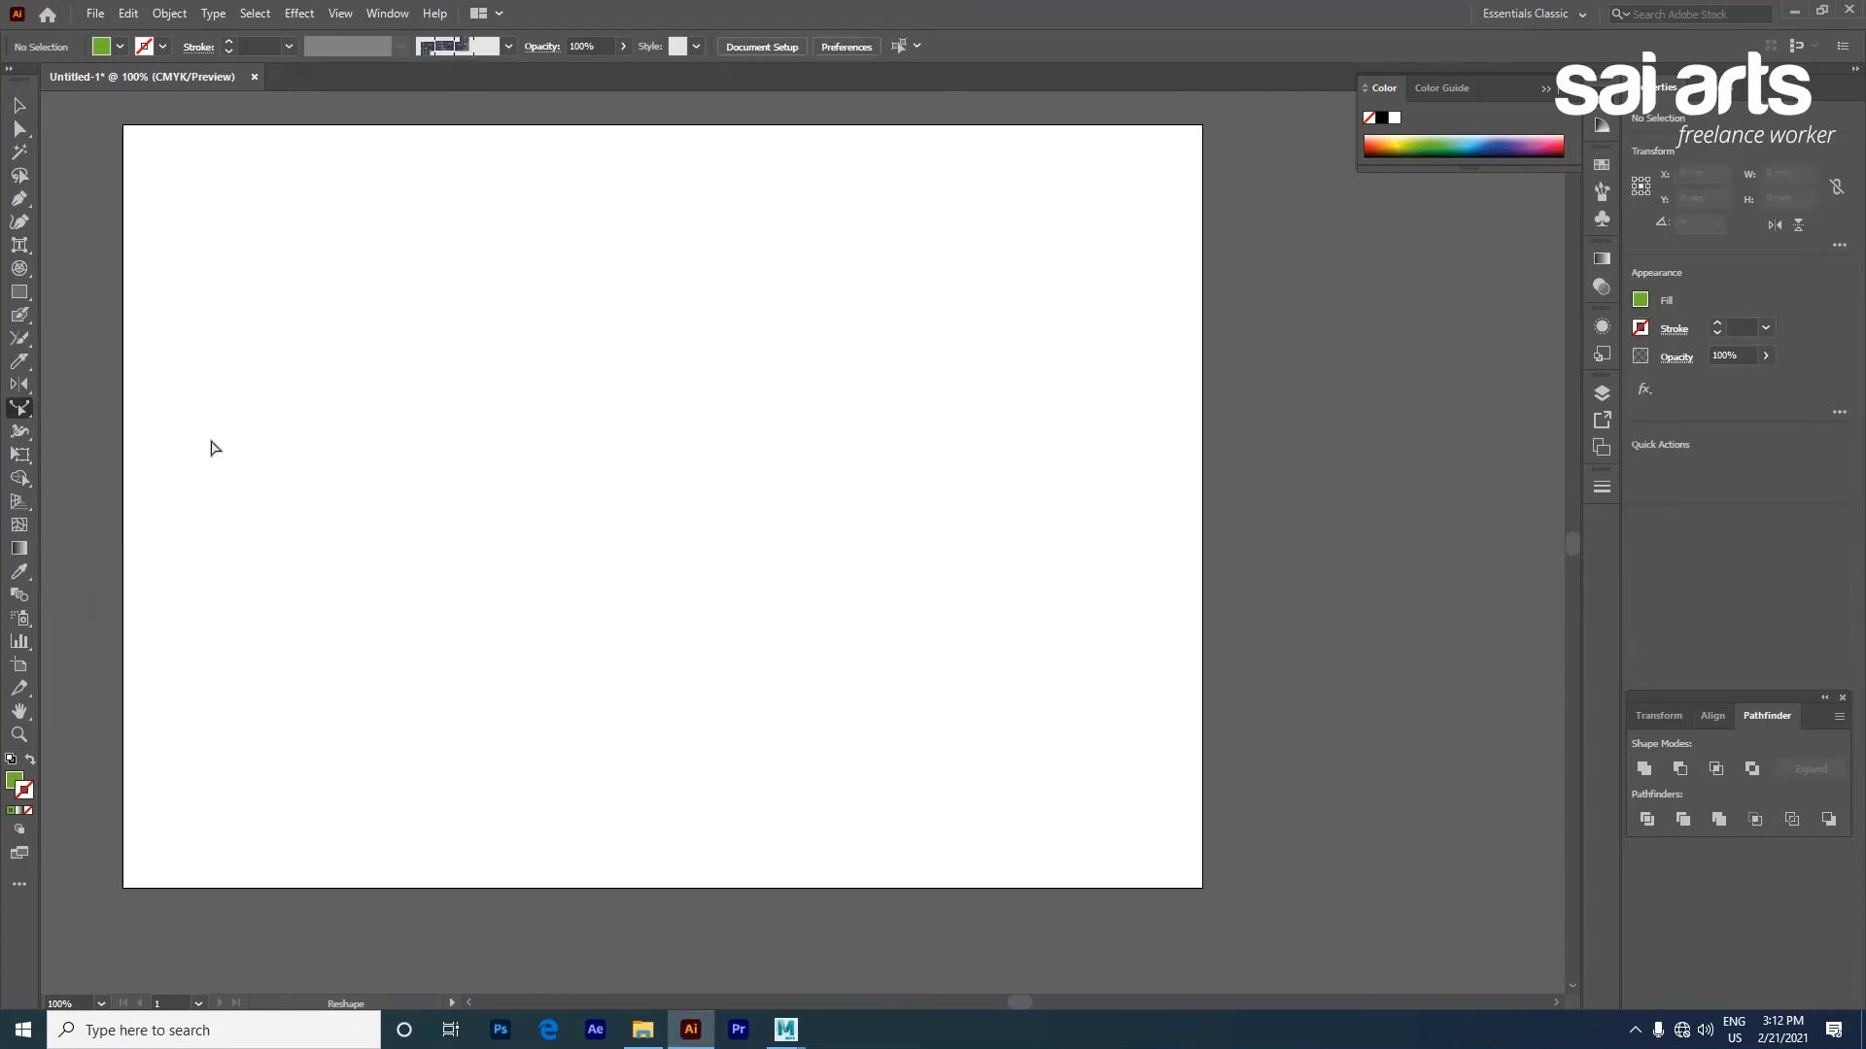
# Draw a spiral about 116 by 111 mm on the upper part of the artboard and give it a black stroke
pyautogui.click(27, 276)
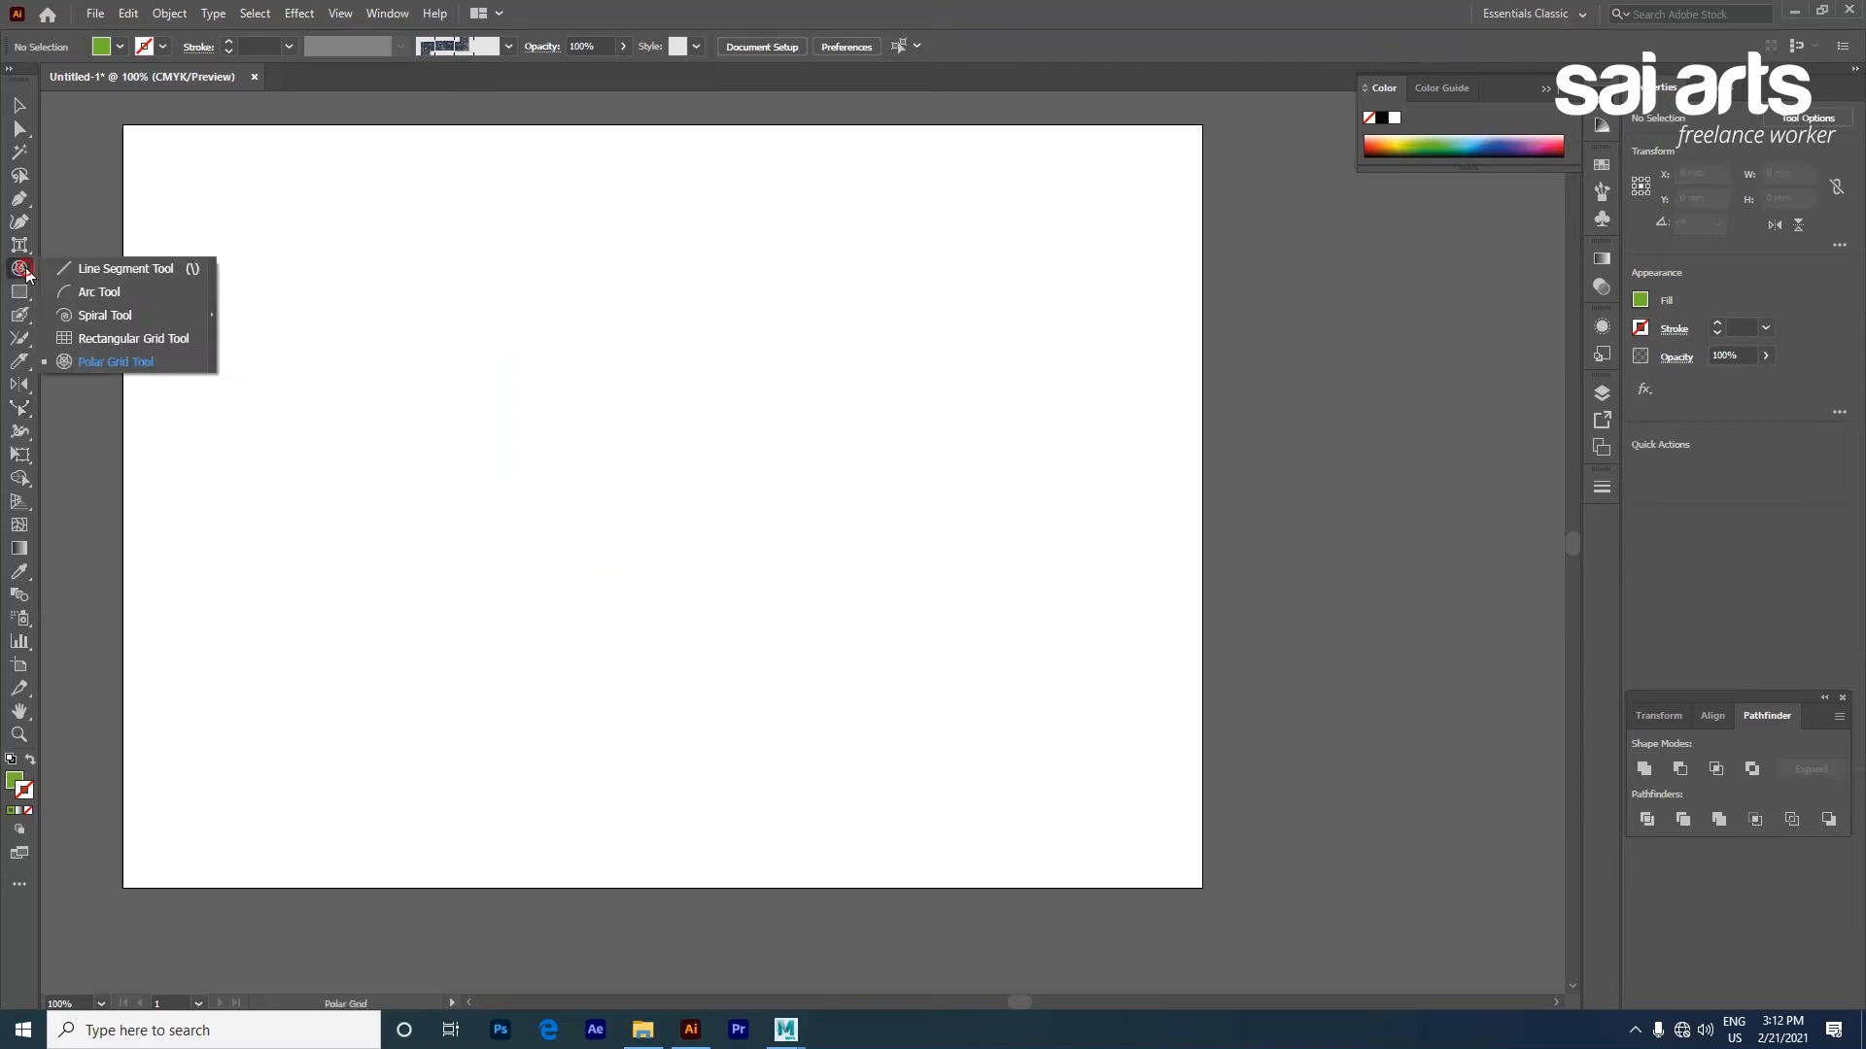
pyautogui.click(88, 315)
pyautogui.moveTo(623, 324); pyautogui.dragTo(807, 495)
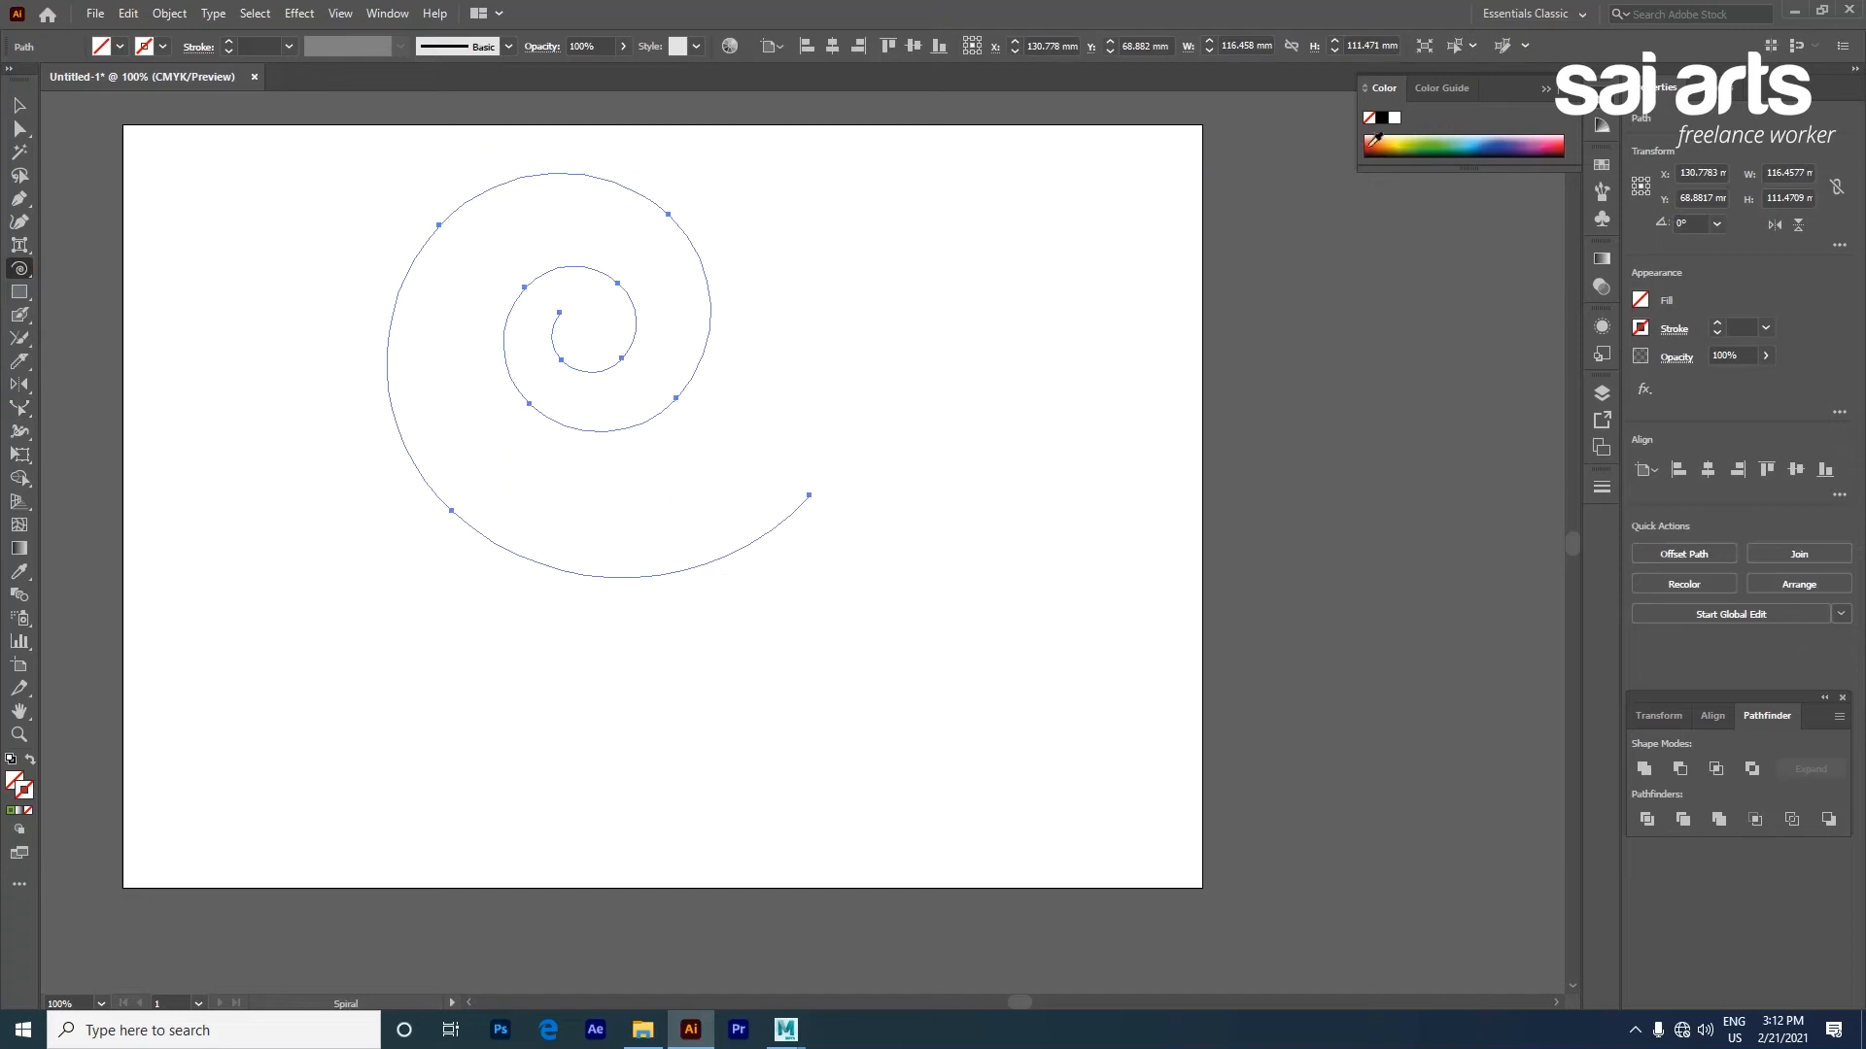
pyautogui.click(1383, 119)
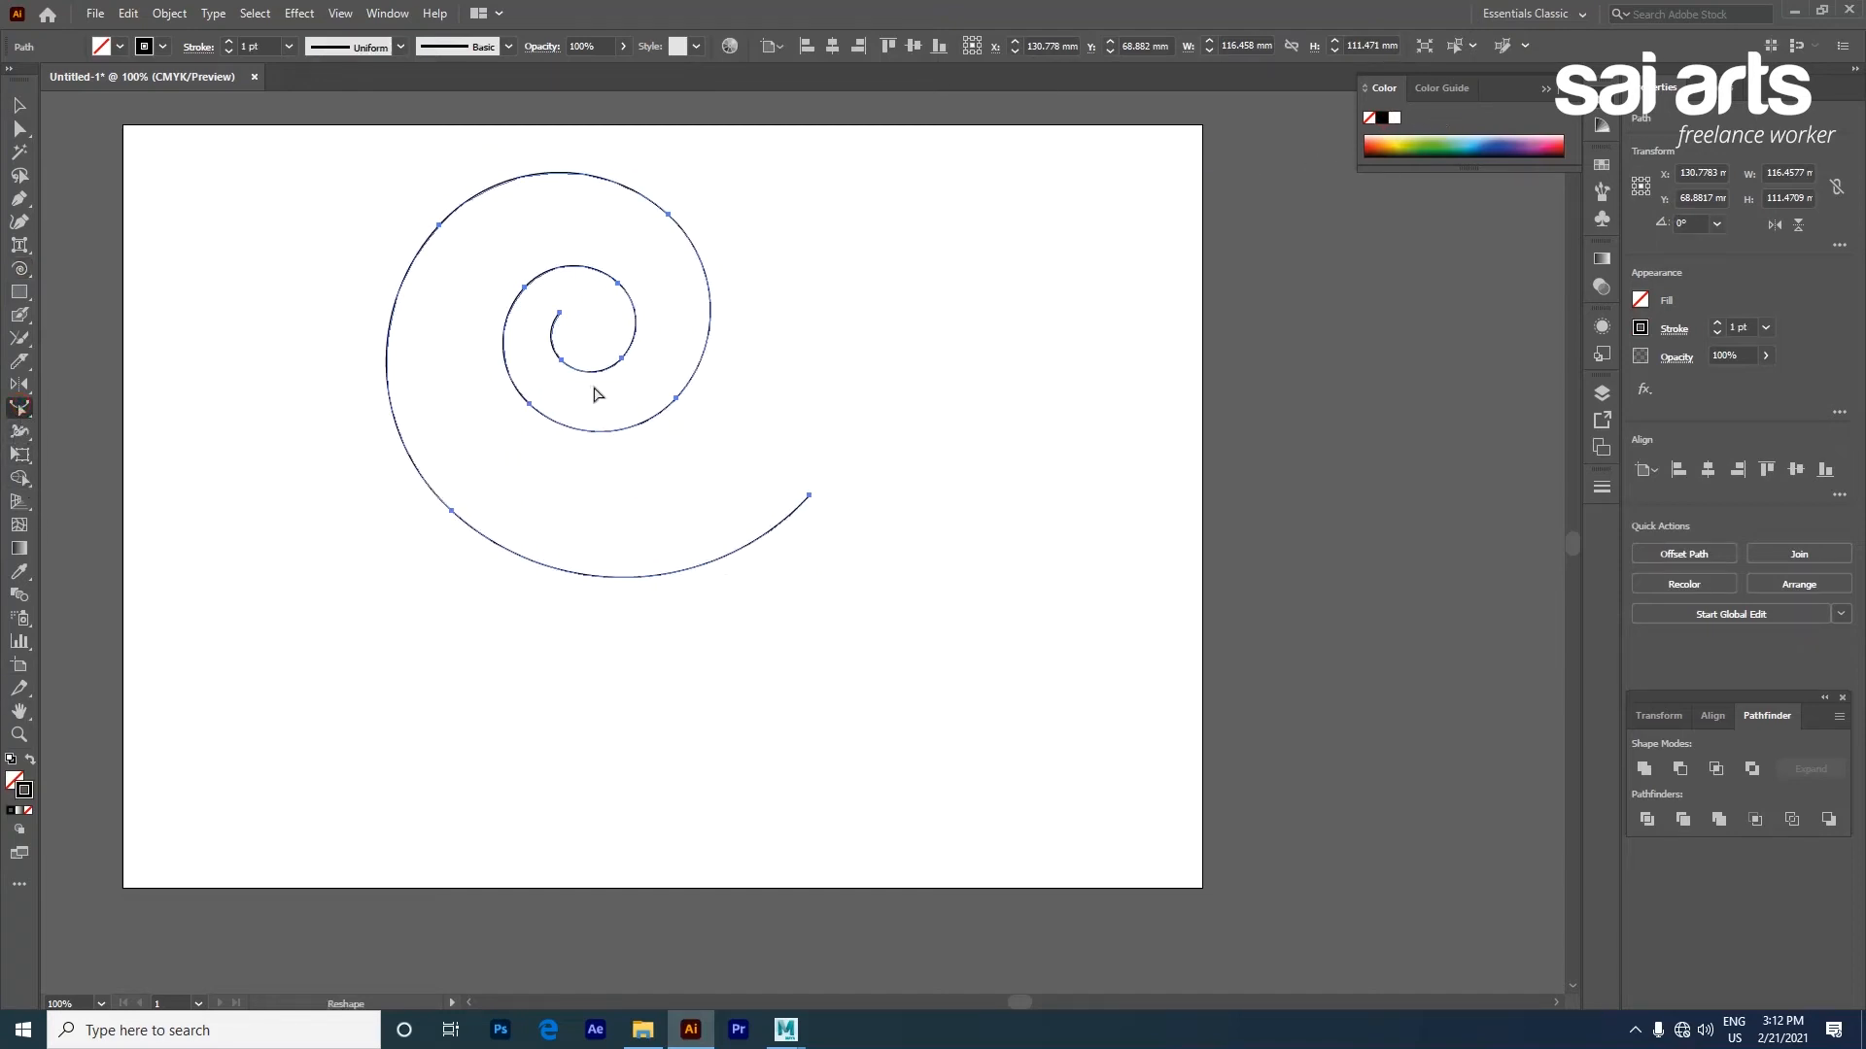
# Distort the spiral by pulling several points along its path with the Reshape tool, and delete it
pyautogui.moveTo(654, 418); pyautogui.dragTo(999, 483)
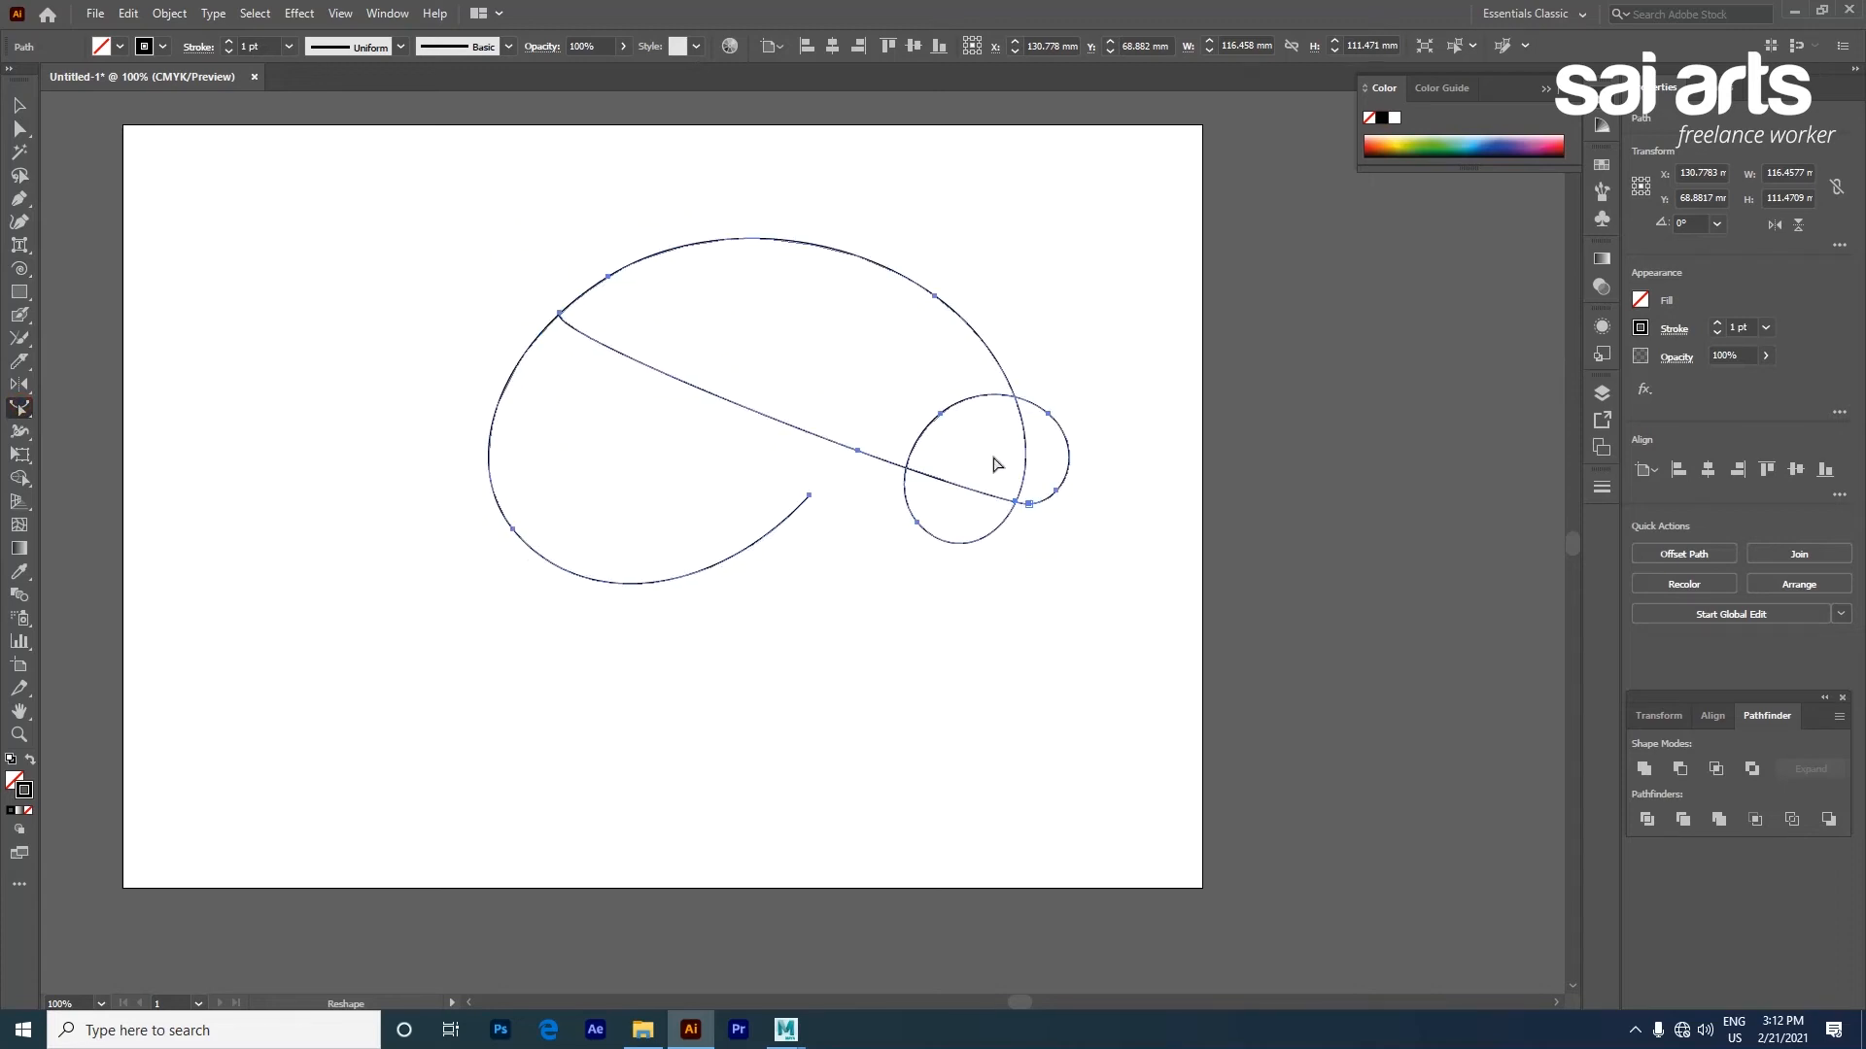
pyautogui.moveTo(983, 396); pyautogui.dragTo(1007, 505)
pyautogui.moveTo(1039, 413); pyautogui.dragTo(838, 688)
pyautogui.moveTo(884, 523); pyautogui.dragTo(1026, 406)
pyautogui.moveTo(931, 692); pyautogui.dragTo(921, 557)
pyautogui.moveTo(949, 618); pyautogui.dragTo(774, 421)
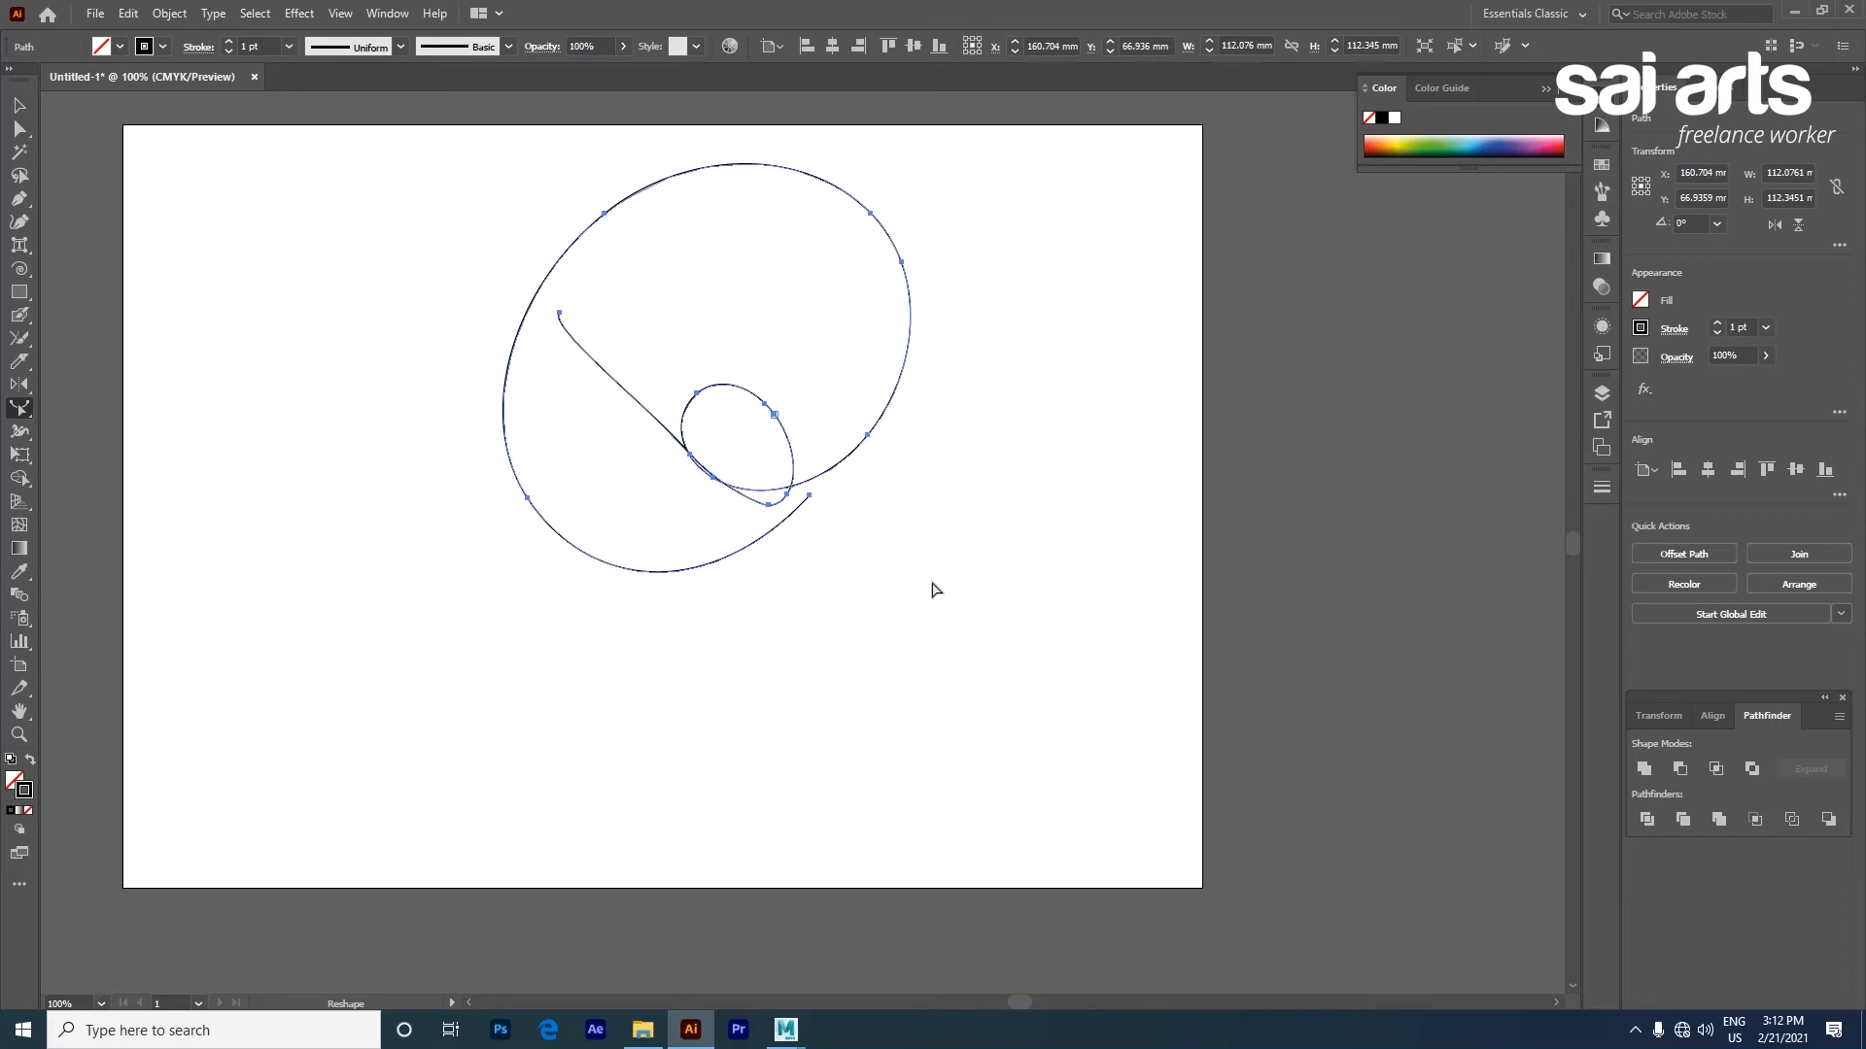
pyautogui.moveTo(1108, 719); pyautogui.dragTo(349, 122)
pyautogui.press('Delete')
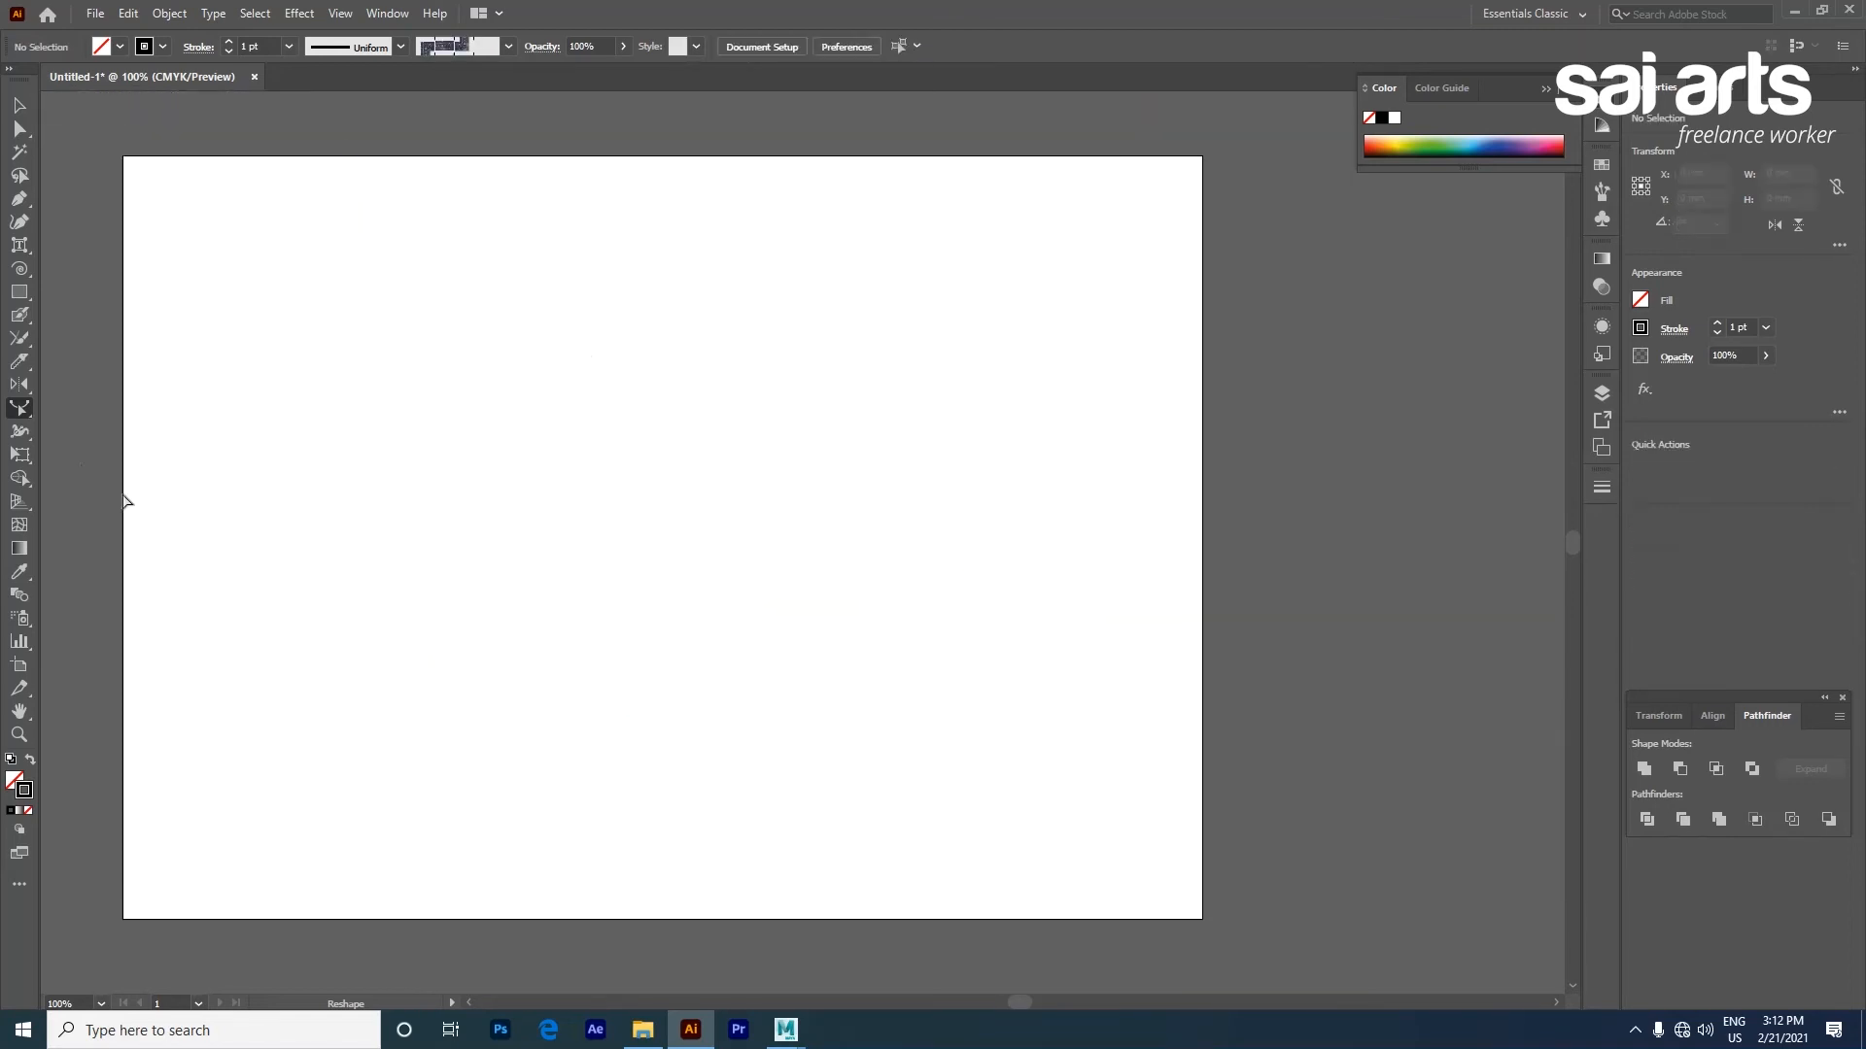
# Draw a horizontal line about 71 mm long near the artboard's centre and set its stroke weight to 12 pt
pyautogui.click(18, 433)
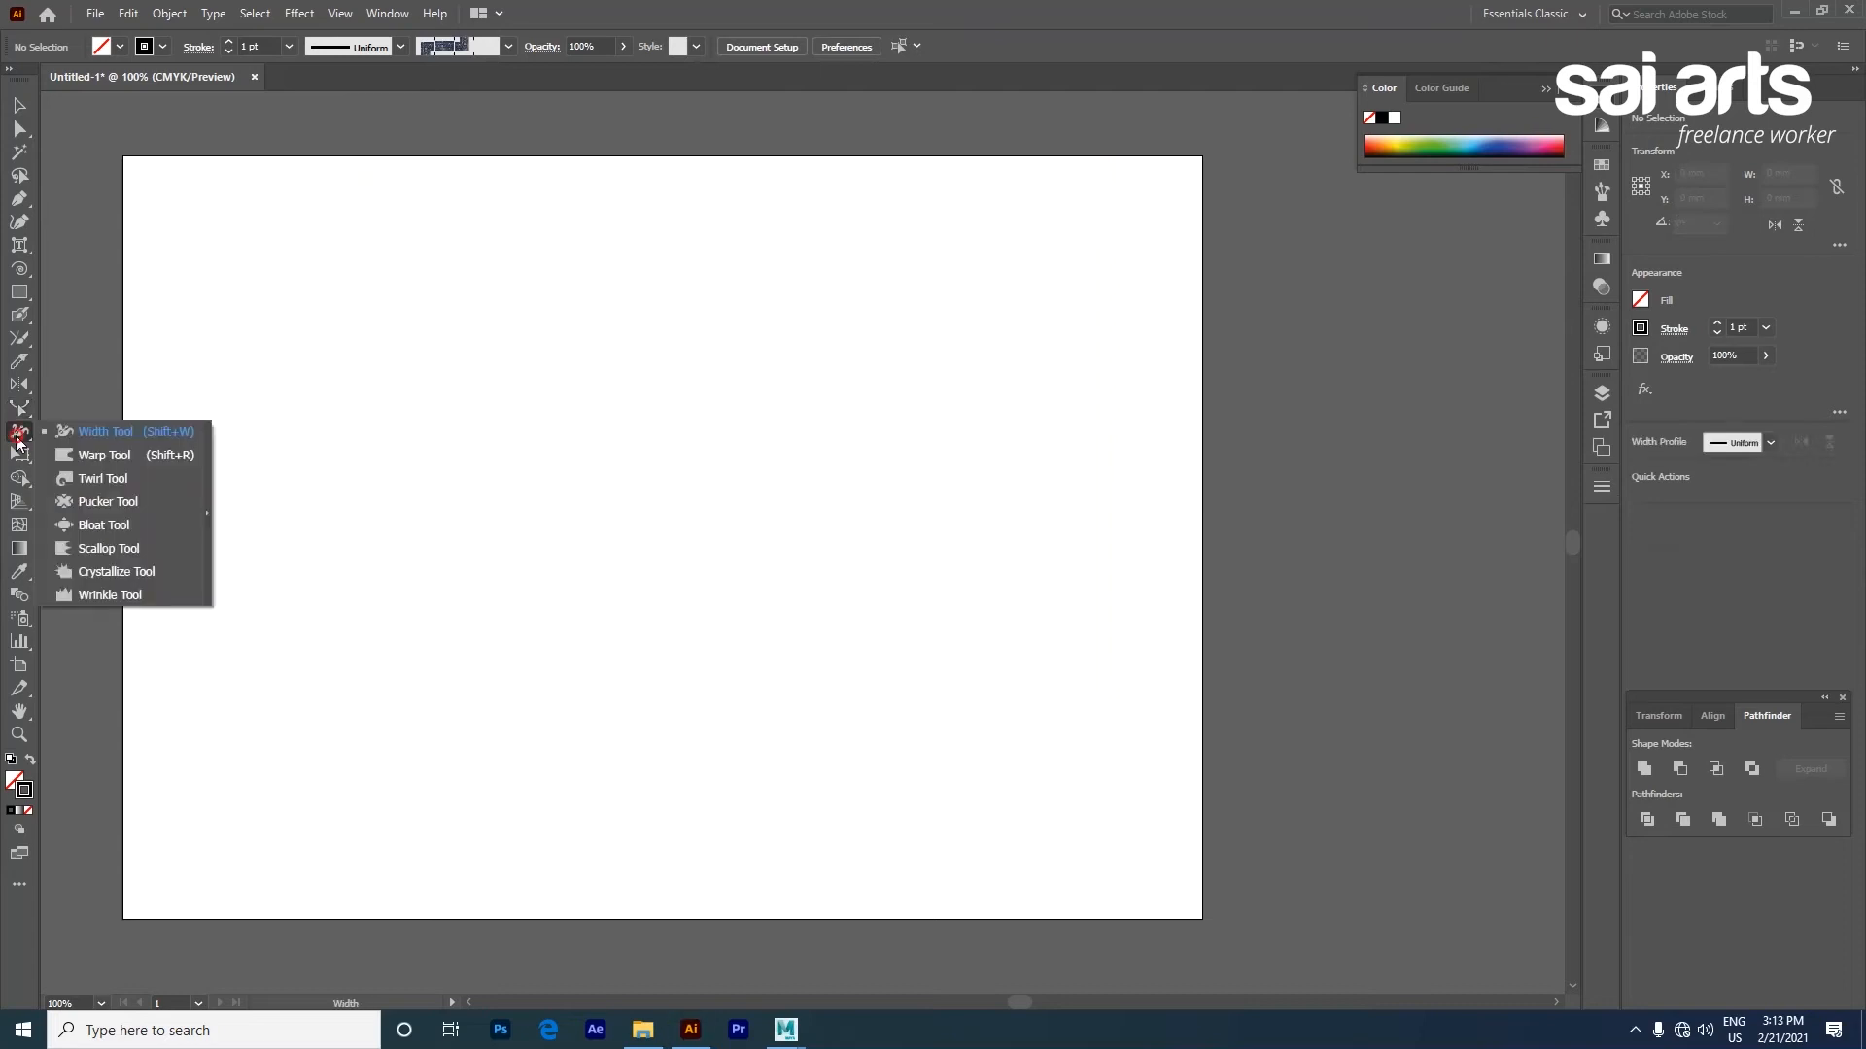
pyautogui.click(87, 433)
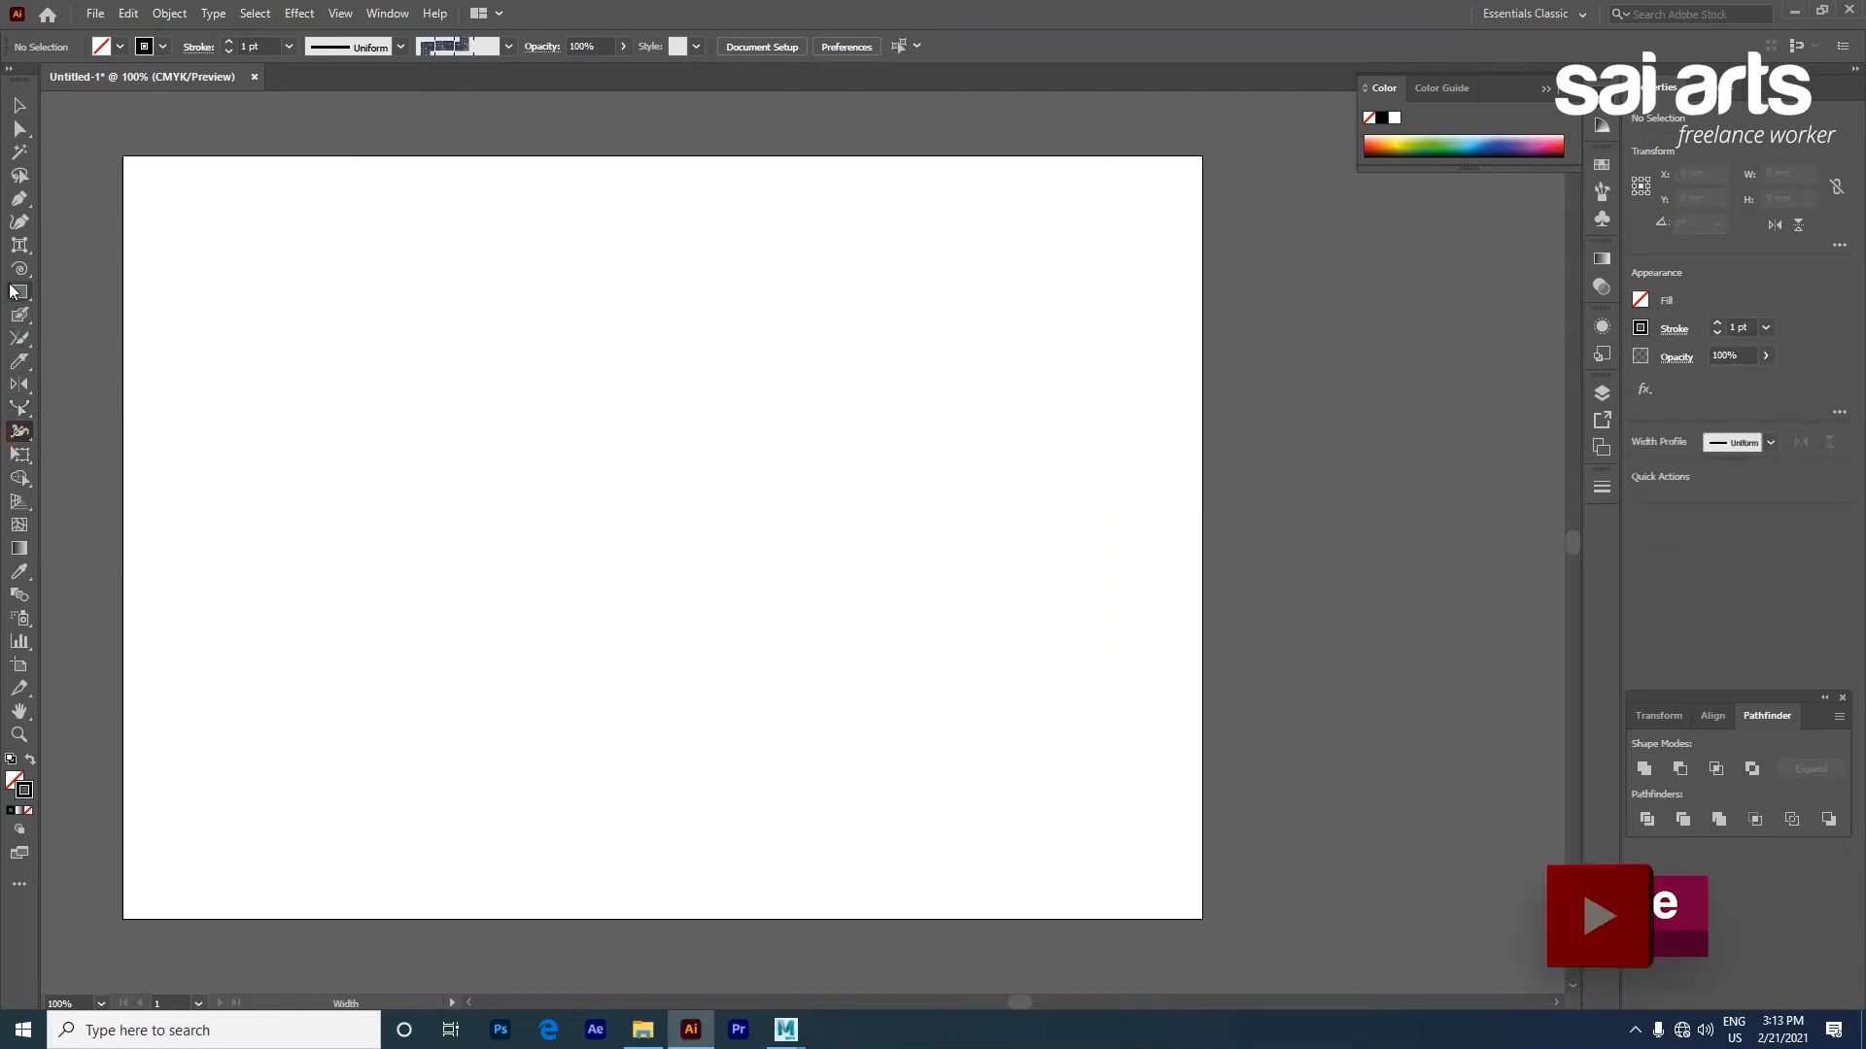
pyautogui.moveTo(13, 276); pyautogui.dragTo(107, 267)
pyautogui.moveTo(492, 500); pyautogui.dragTo(751, 509)
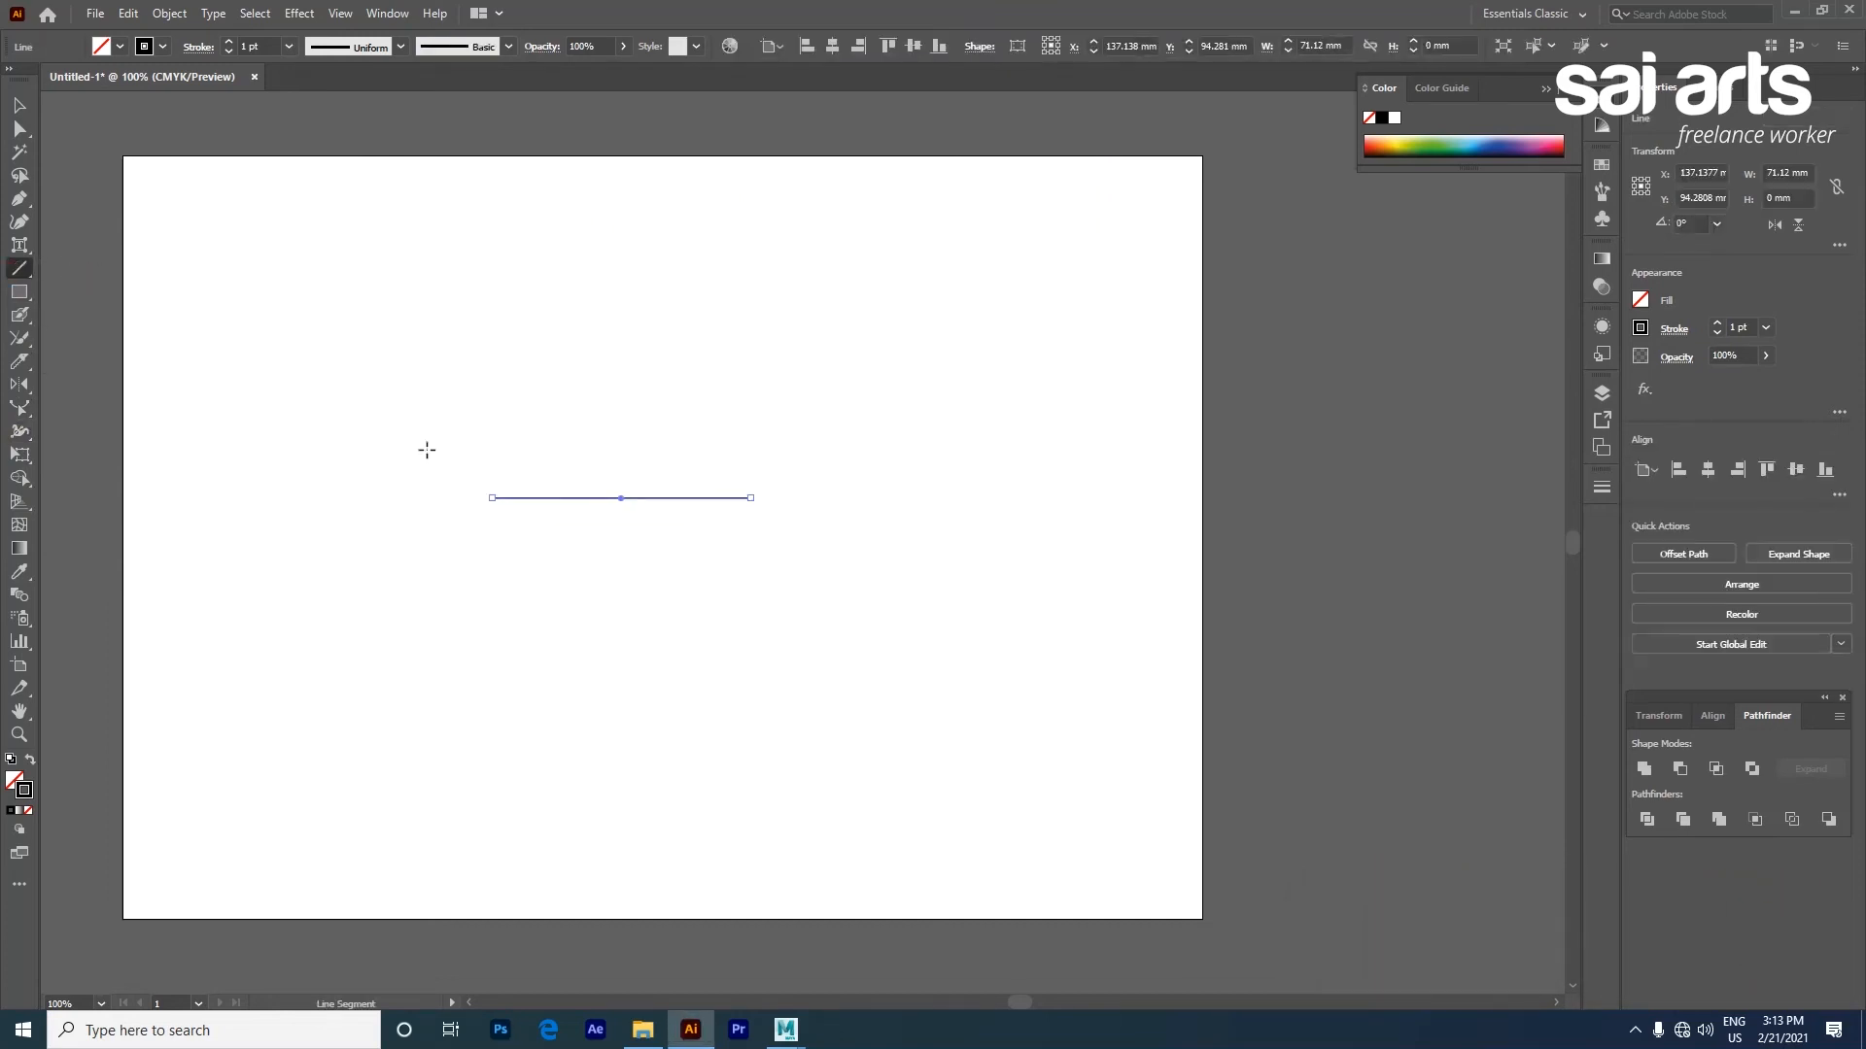
pyautogui.click(230, 42)
pyautogui.click(230, 42)
pyautogui.click(231, 41)
pyautogui.click(231, 42)
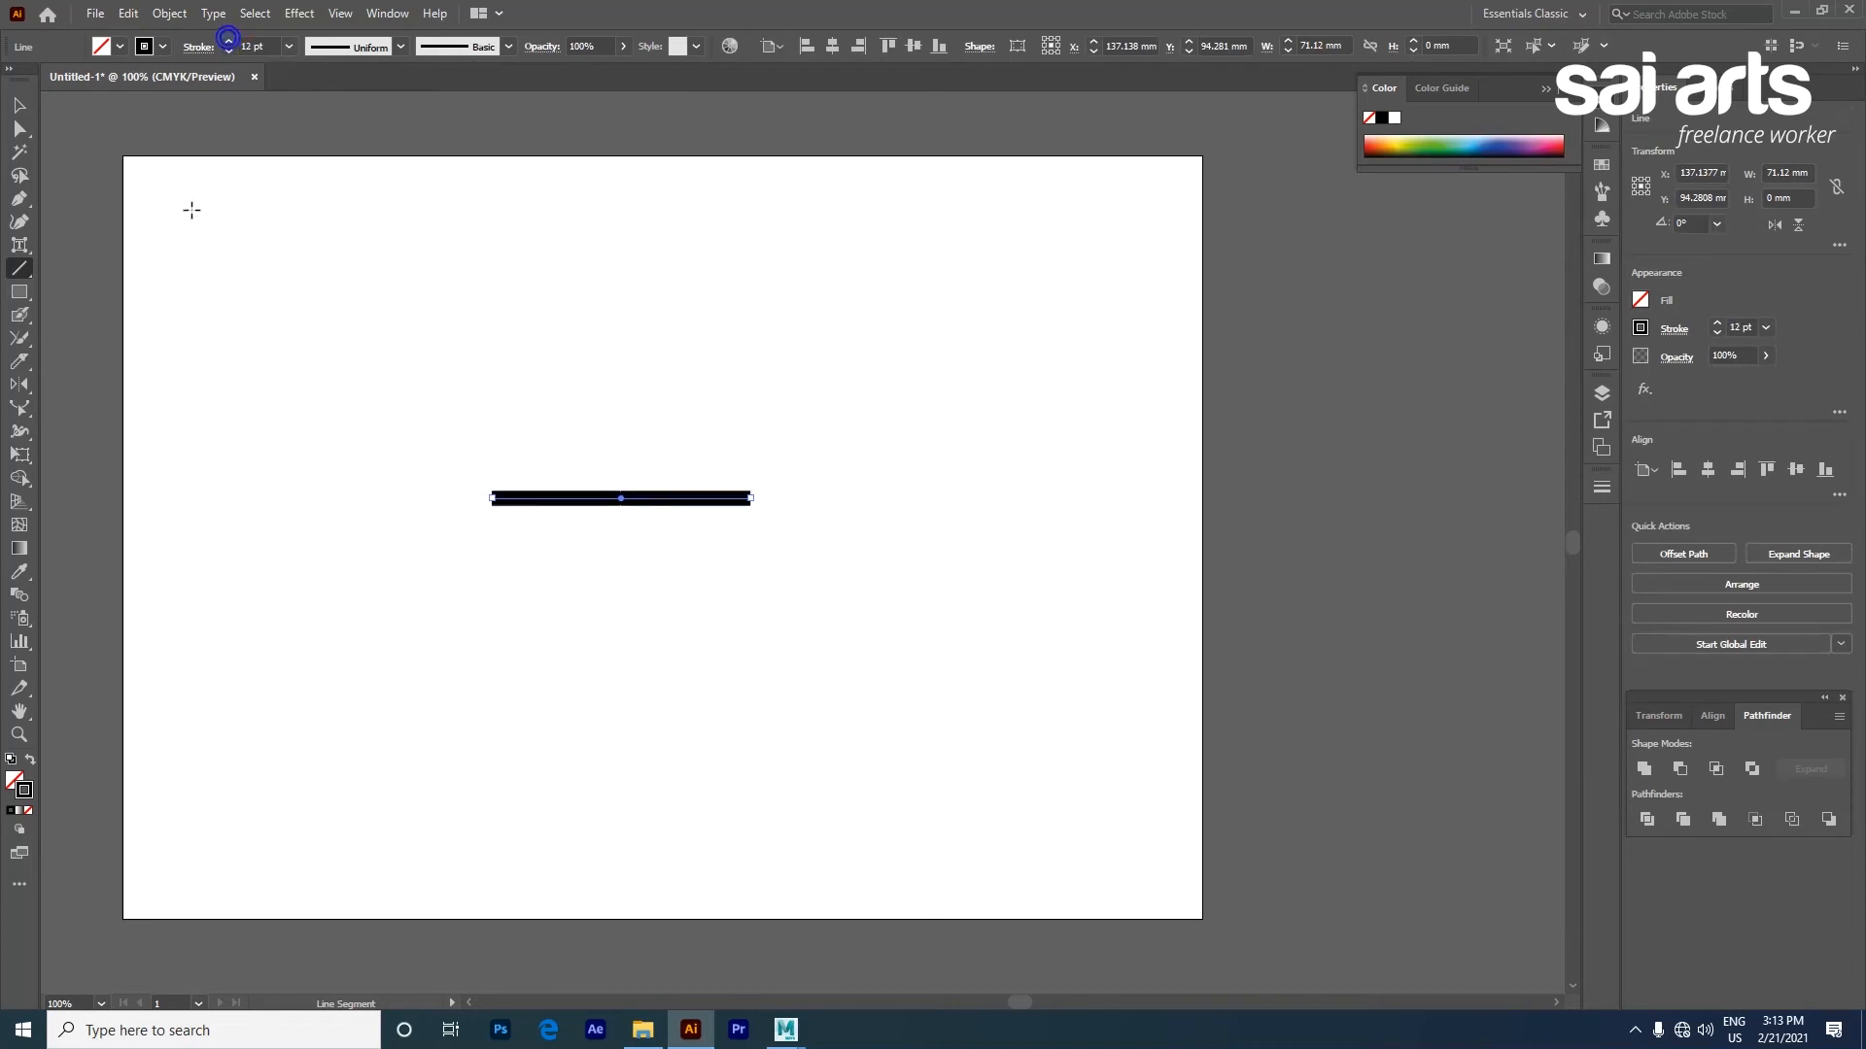
# Vary the line's thickness with the Width tool, bulging it near the left end and tapering it toward the right
pyautogui.click(19, 430)
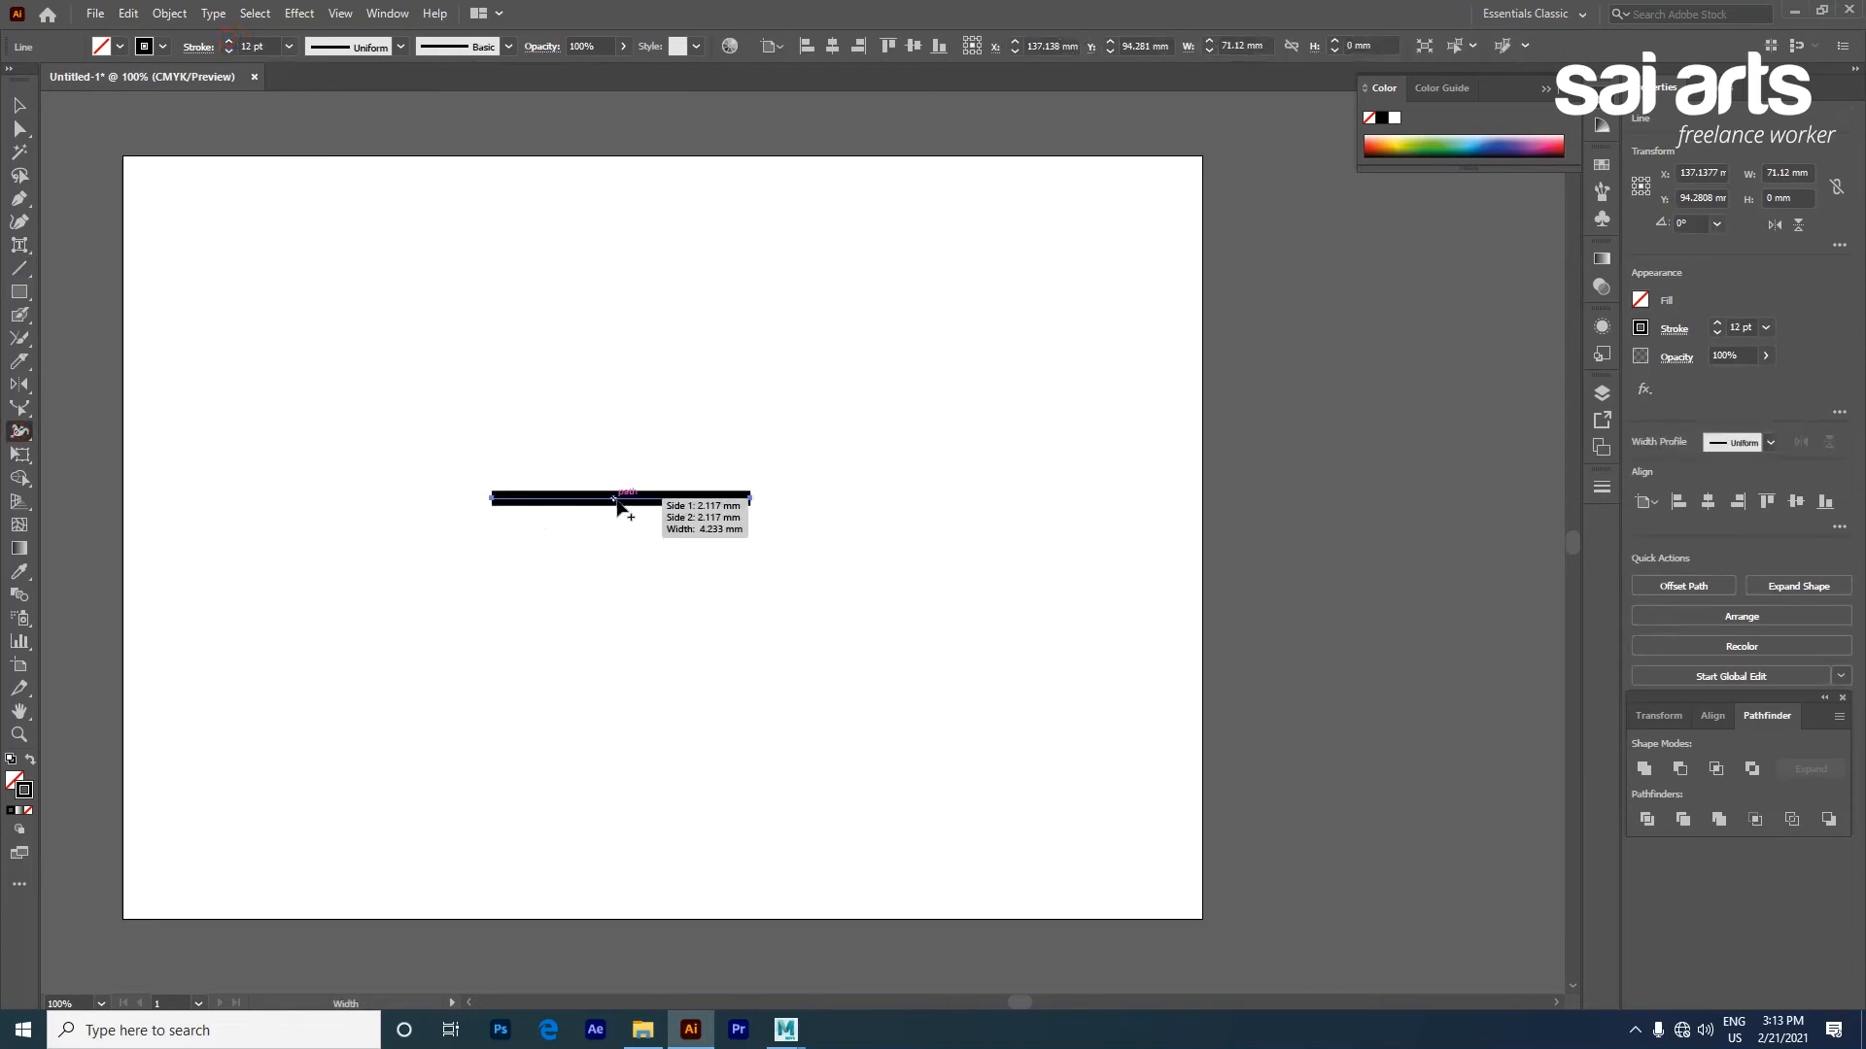
pyautogui.moveTo(618, 503)
pyautogui.mouseDown()
pyautogui.moveTo(620, 556)
pyautogui.moveTo(693, 513)
pyautogui.mouseUp()
pyautogui.moveTo(535, 535); pyautogui.dragTo(529, 583)
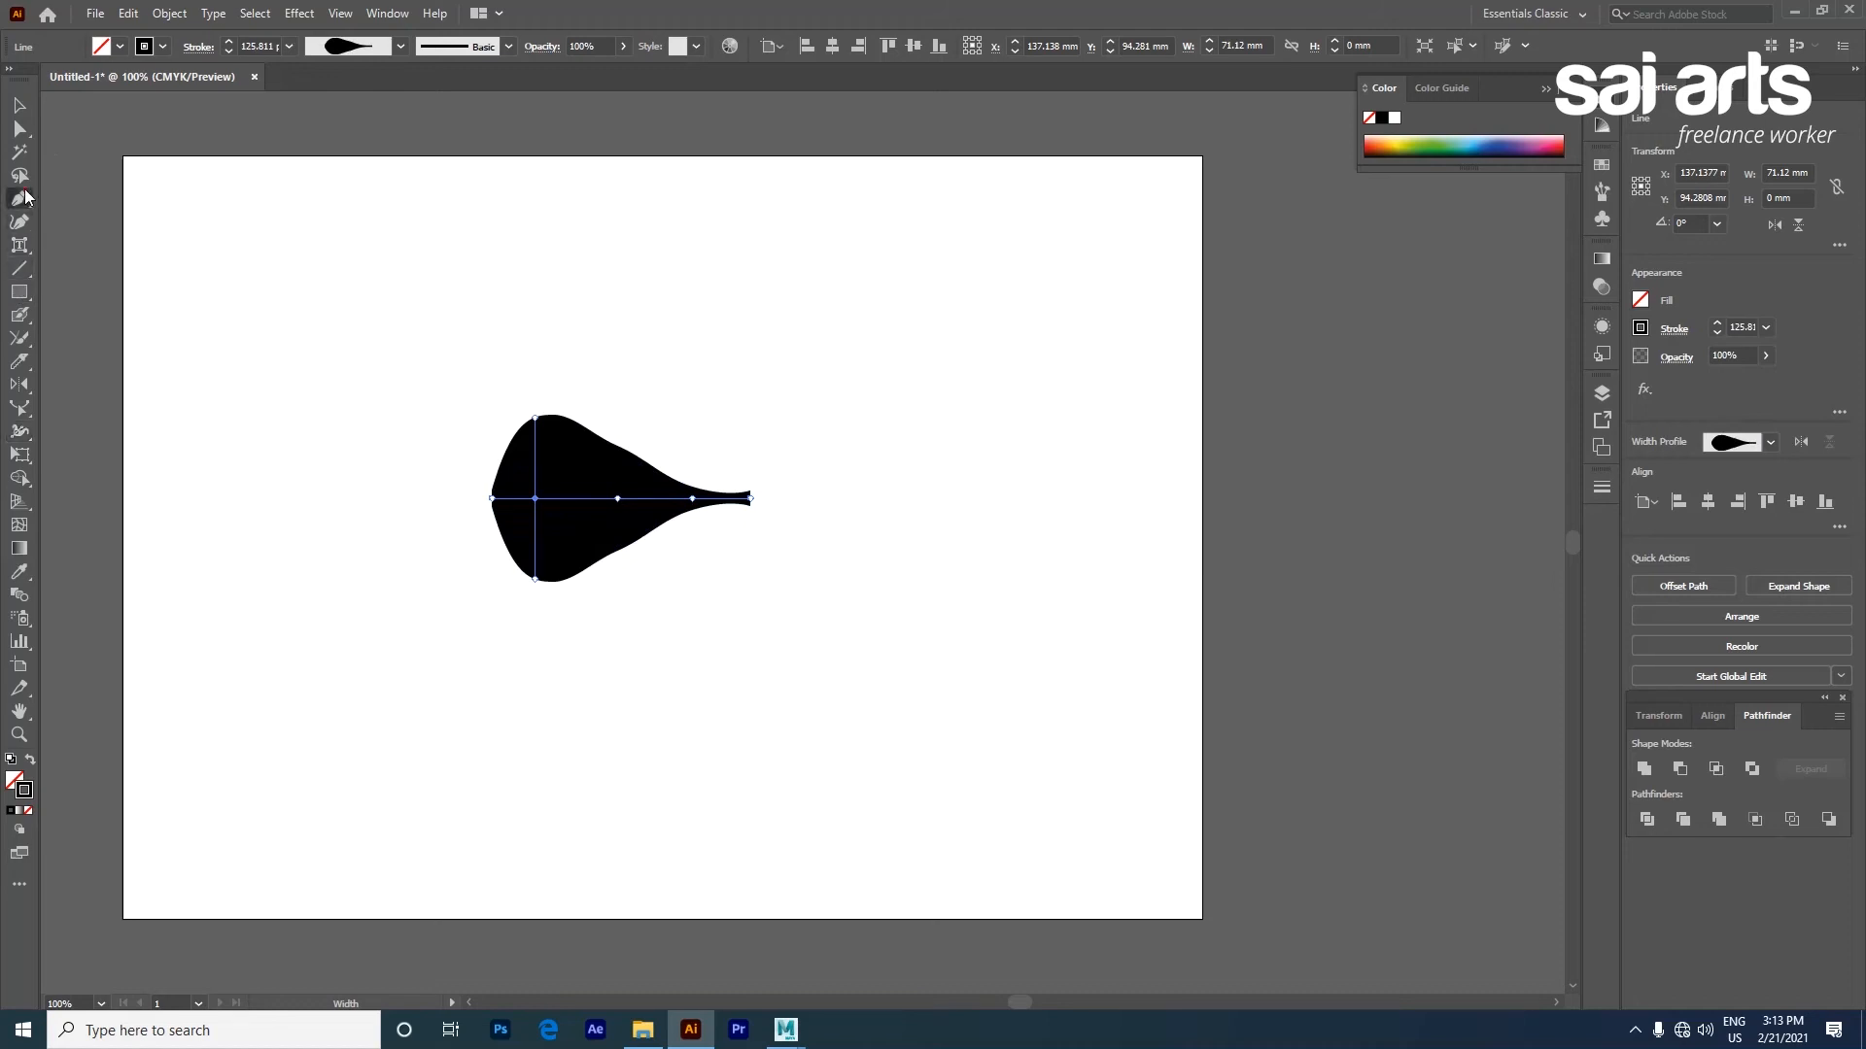
# Draw an open path with the Pen tool to the right of the bulged line, curving over and ending in a short lower segment
pyautogui.click(750, 373)
pyautogui.moveTo(1023, 410); pyautogui.dragTo(1062, 521)
pyautogui.click(991, 694)
pyautogui.moveTo(1105, 765); pyautogui.dragTo(1124, 764)
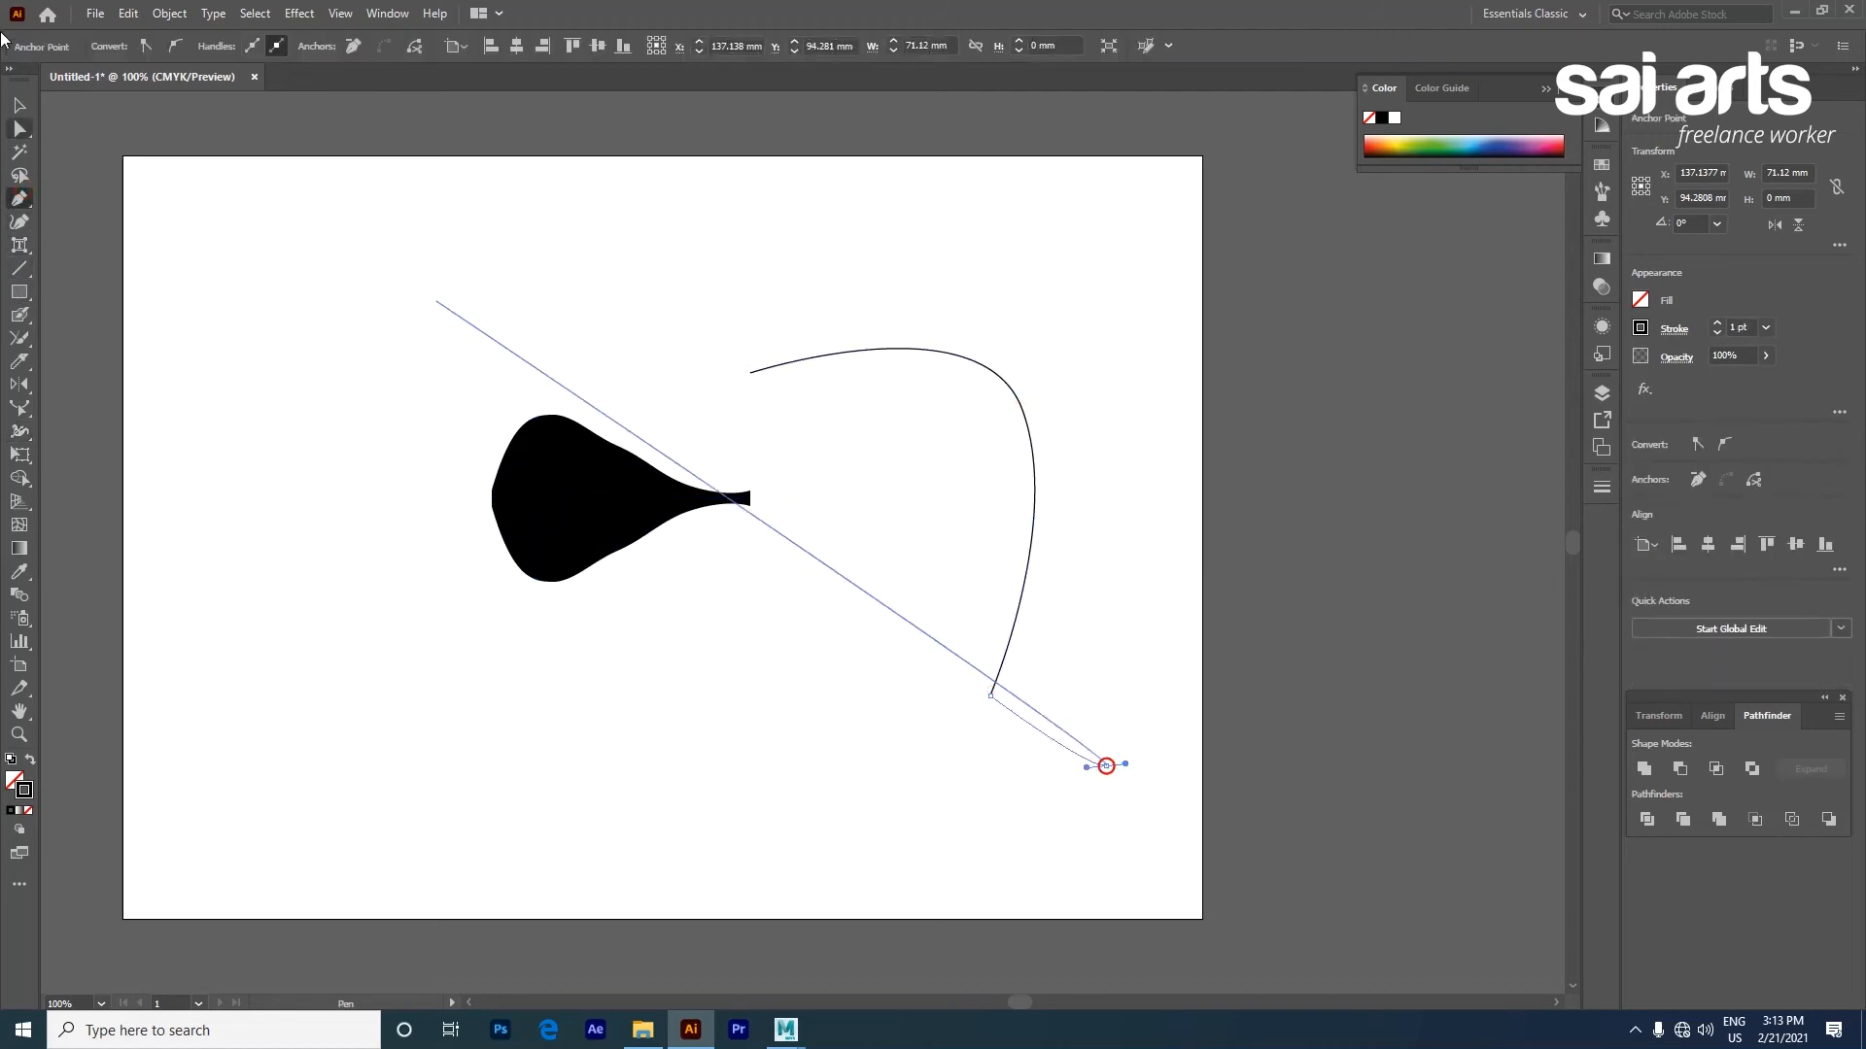
pyautogui.click(17, 109)
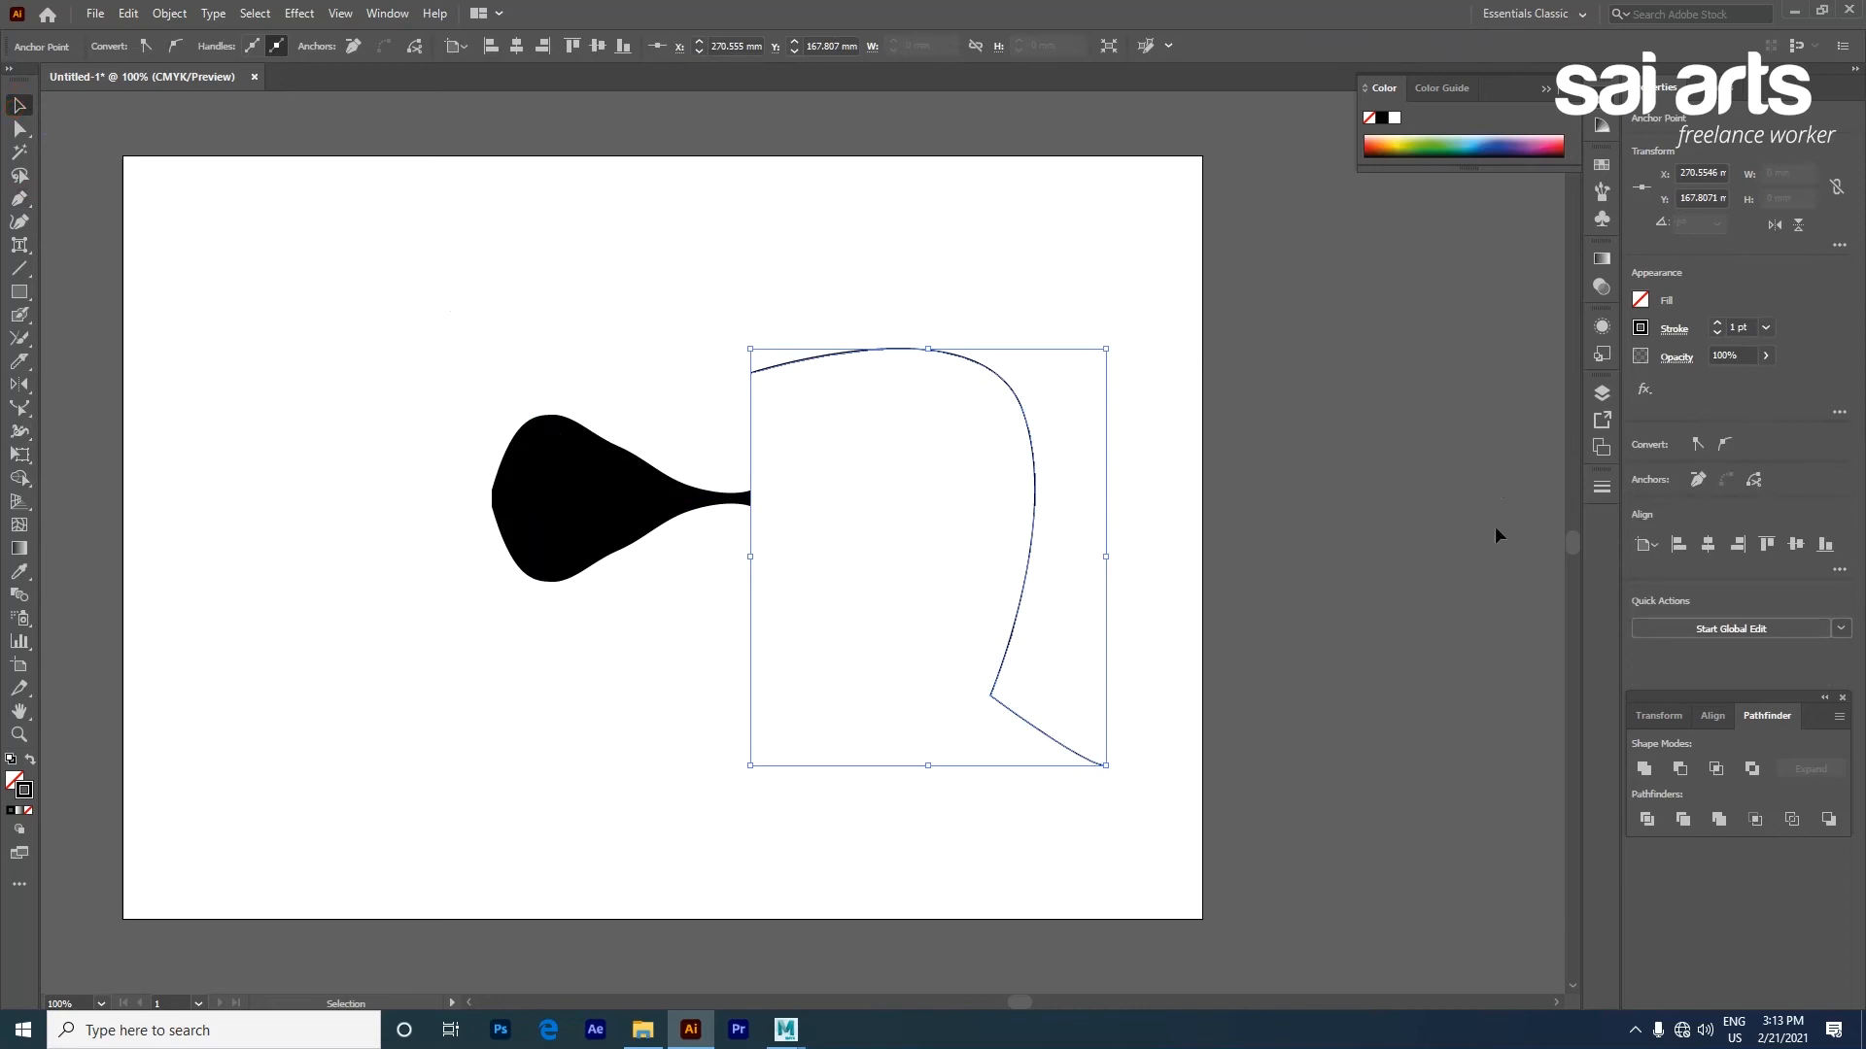
# Set the new curved path's stroke weight to 10 pt
pyautogui.click(1717, 322)
pyautogui.click(1717, 323)
pyautogui.click(1717, 323)
pyautogui.click(1717, 323)
pyautogui.click(1717, 322)
pyautogui.click(1717, 323)
pyautogui.click(1717, 322)
pyautogui.click(1717, 322)
pyautogui.click(1717, 323)
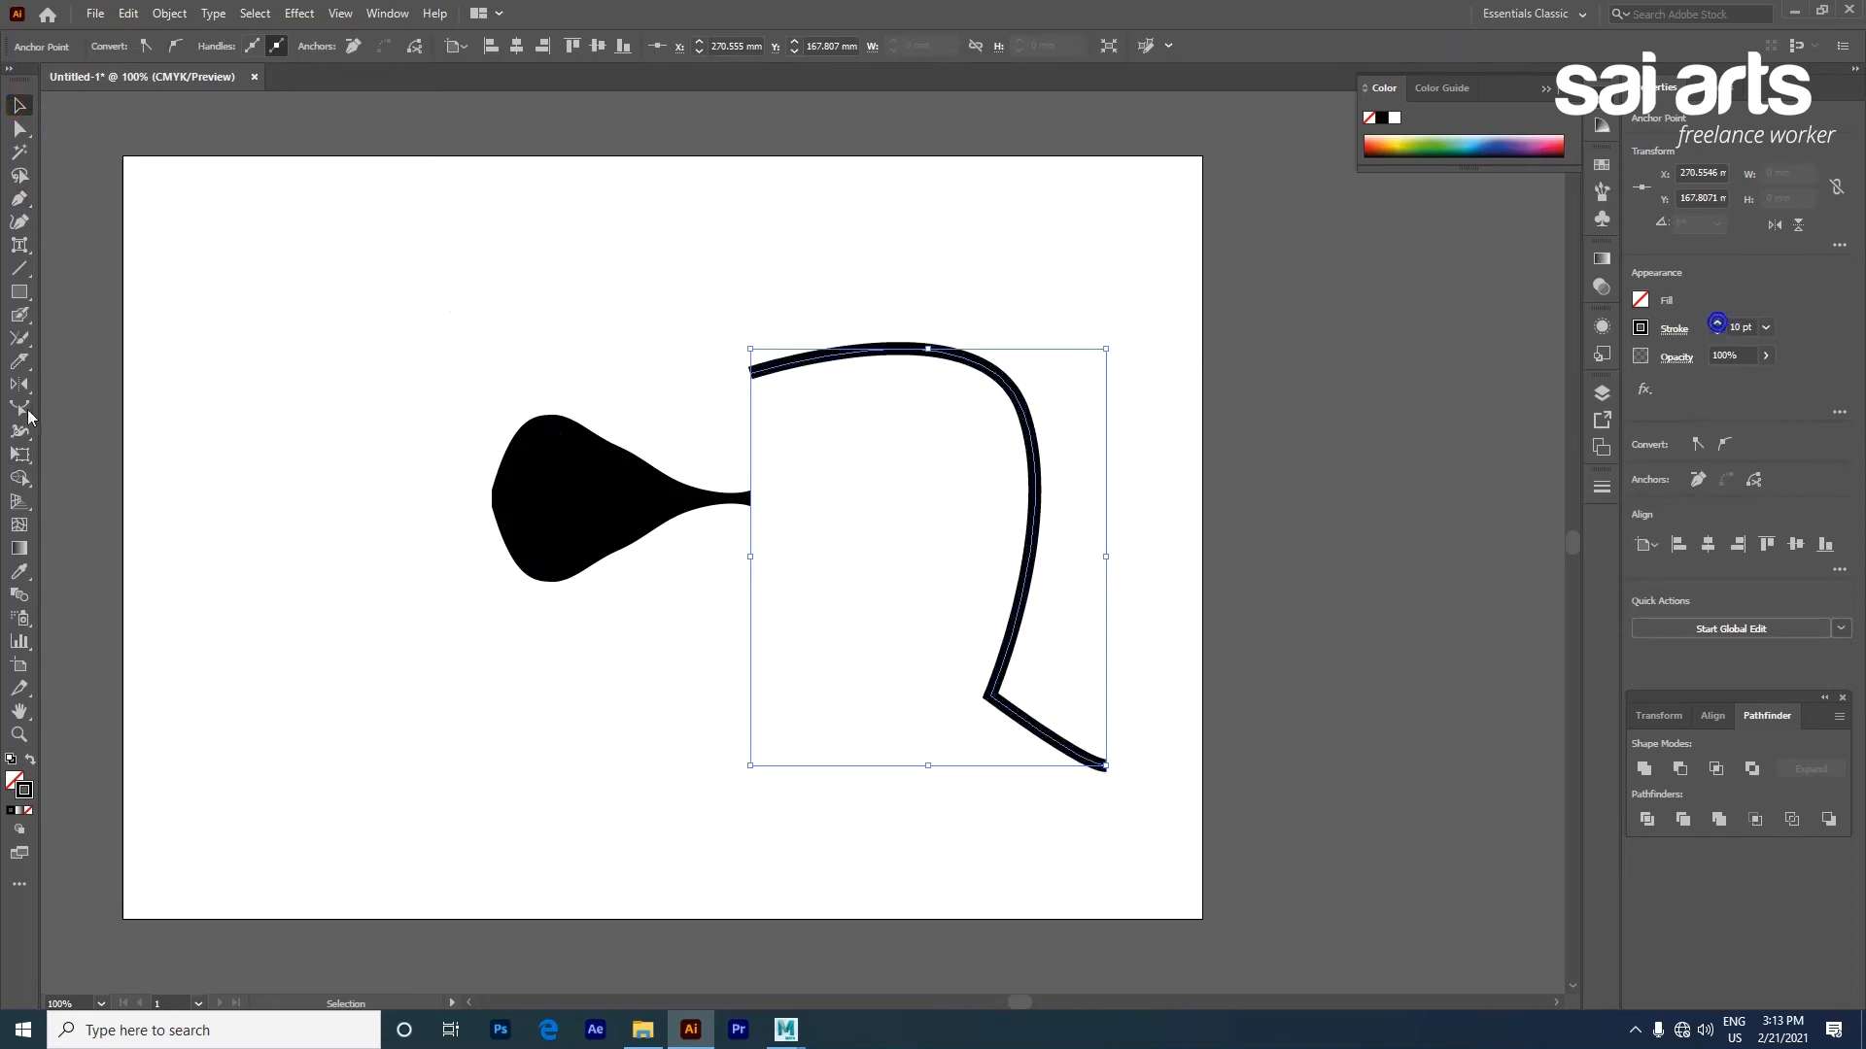
# Widen the curved path with the Width tool at its upper bend and on its short lower segment, and deselect it
pyautogui.click(19, 431)
pyautogui.moveTo(1030, 419); pyautogui.dragTo(1094, 386)
pyautogui.moveTo(1030, 738); pyautogui.dragTo(1011, 762)
pyautogui.click(19, 105)
pyautogui.click(529, 288)
# Distort the bulged horizontal line by pushing its outline around with the Warp tool
pyautogui.moveTo(21, 443); pyautogui.dragTo(73, 465)
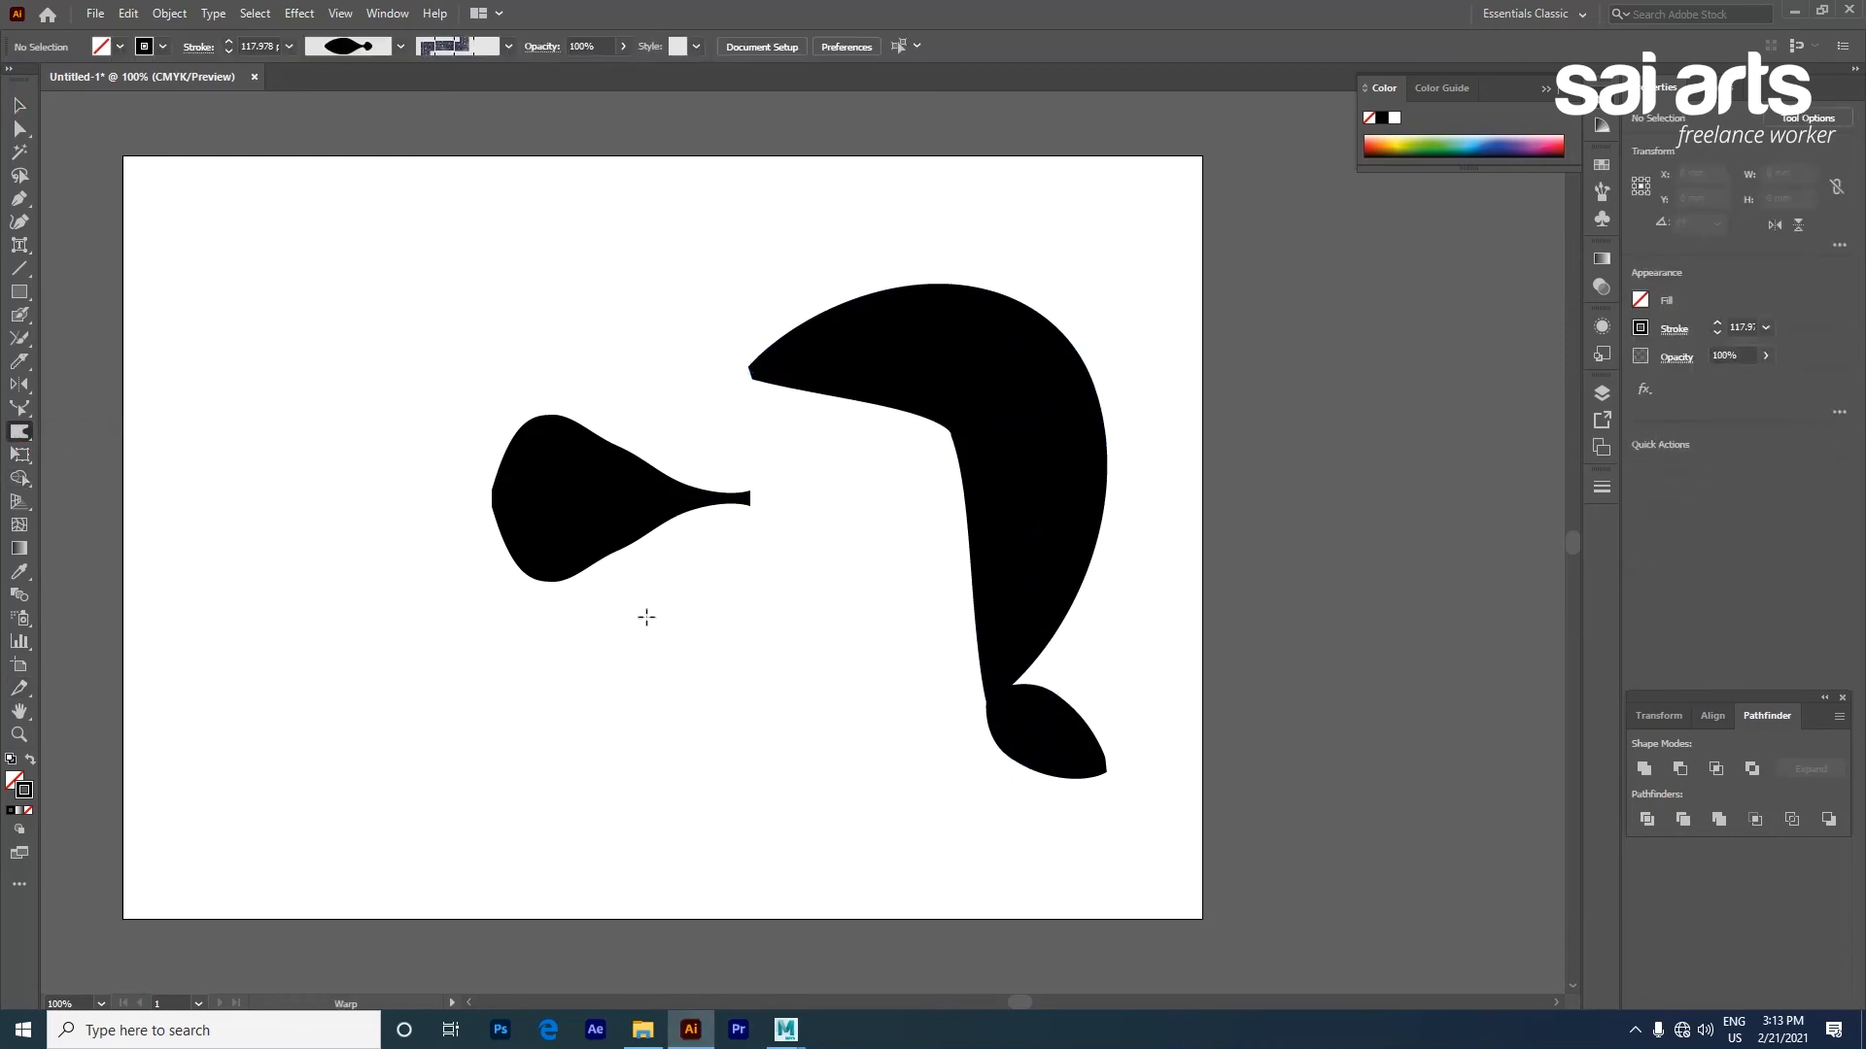
pyautogui.keyDown('ctrl'); pyautogui.click(585, 583); pyautogui.keyUp('ctrl')
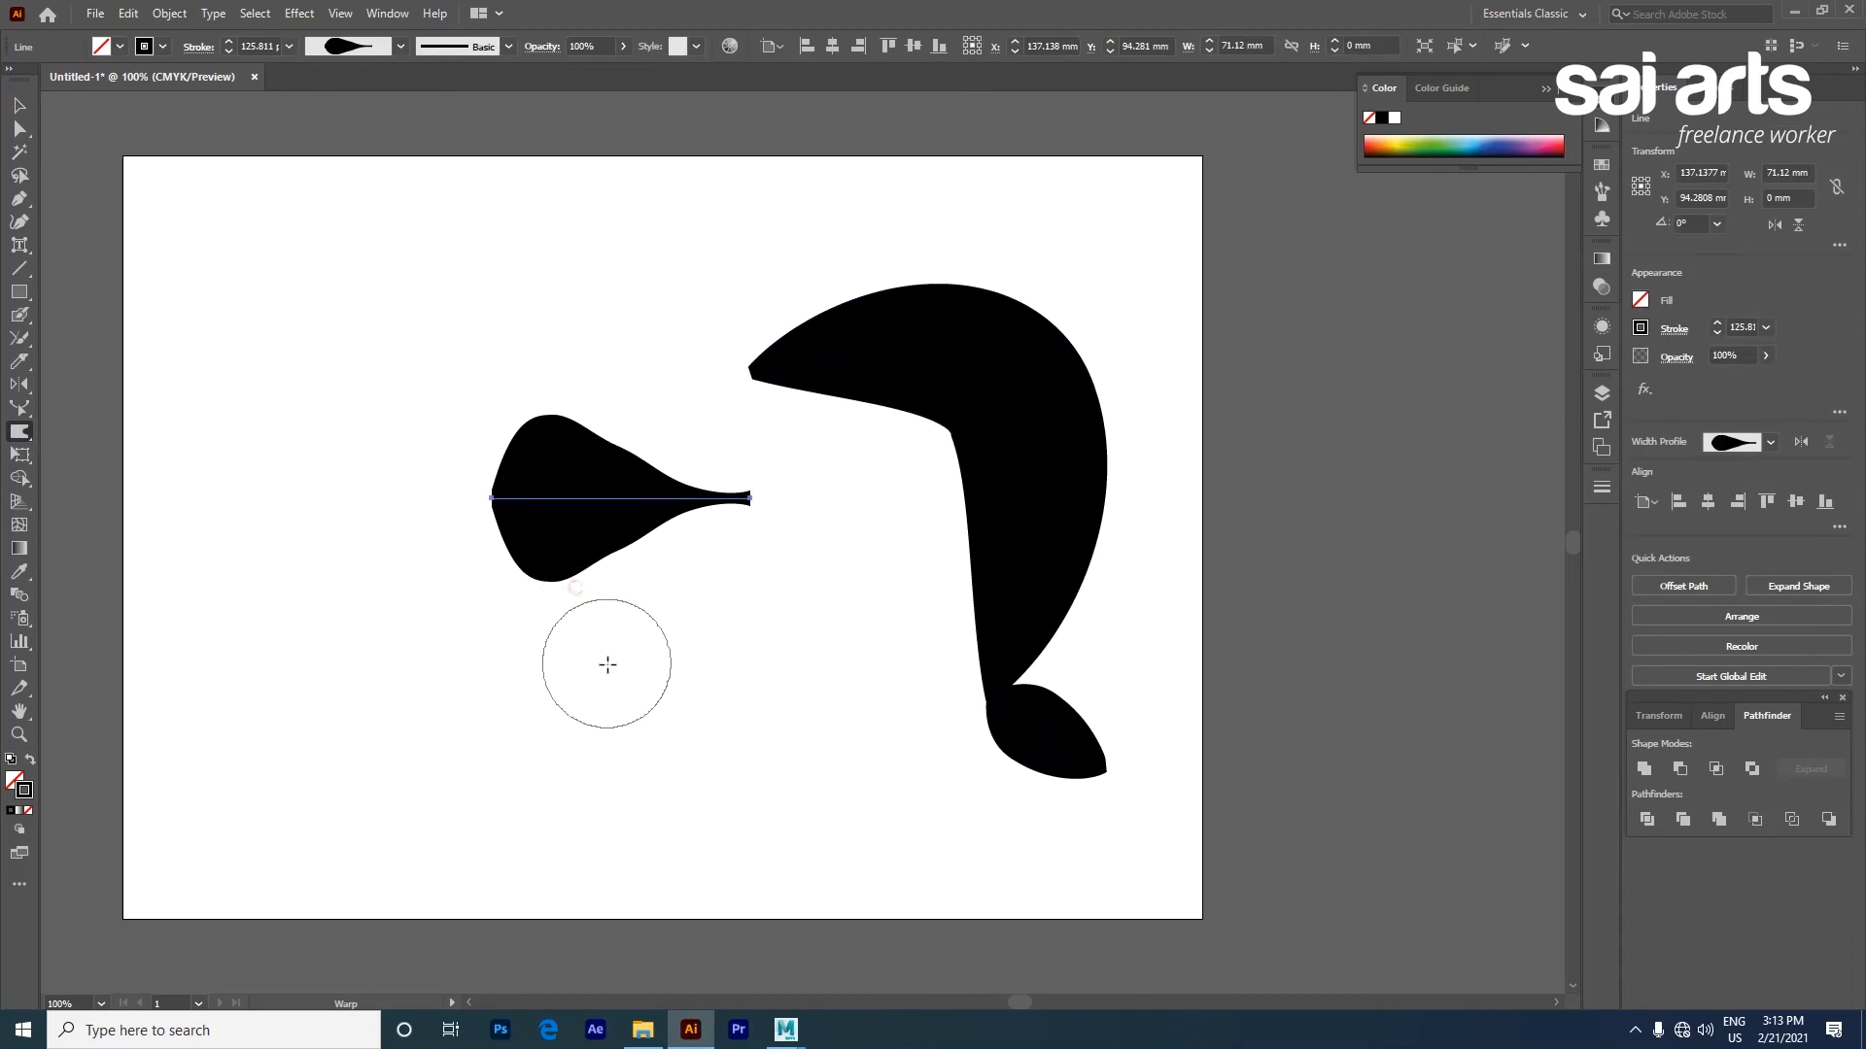
pyautogui.moveTo(603, 598)
pyautogui.mouseDown()
pyautogui.moveTo(602, 525)
pyautogui.moveTo(570, 508)
pyautogui.moveTo(609, 574)
pyautogui.moveTo(691, 499)
pyautogui.moveTo(658, 550)
pyautogui.moveTo(709, 550)
pyautogui.moveTo(700, 603)
pyautogui.mouseUp()
# Draw a rectangle about 60 by 52 mm on the artboard's upper left and give it a green fill with a black stroke
pyautogui.moveTo(174, 302); pyautogui.dragTo(392, 489)
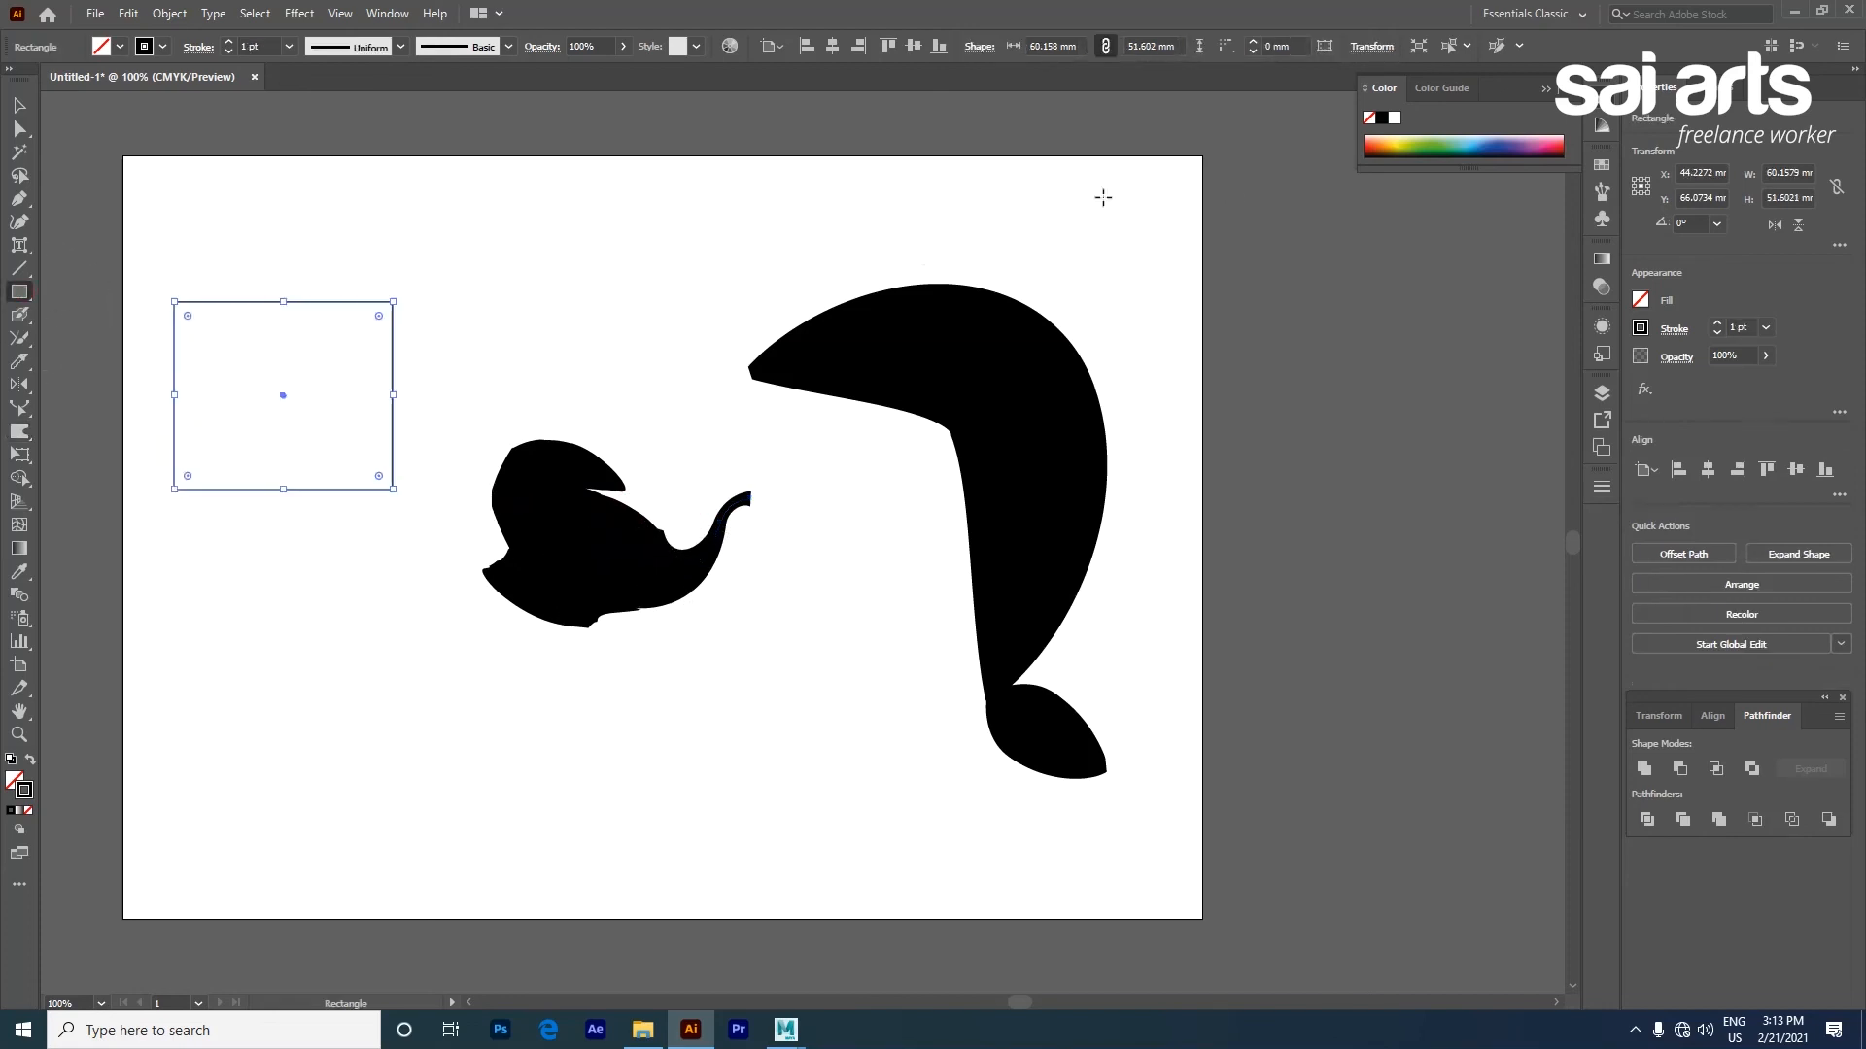
pyautogui.click(31, 762)
pyautogui.click(1425, 147)
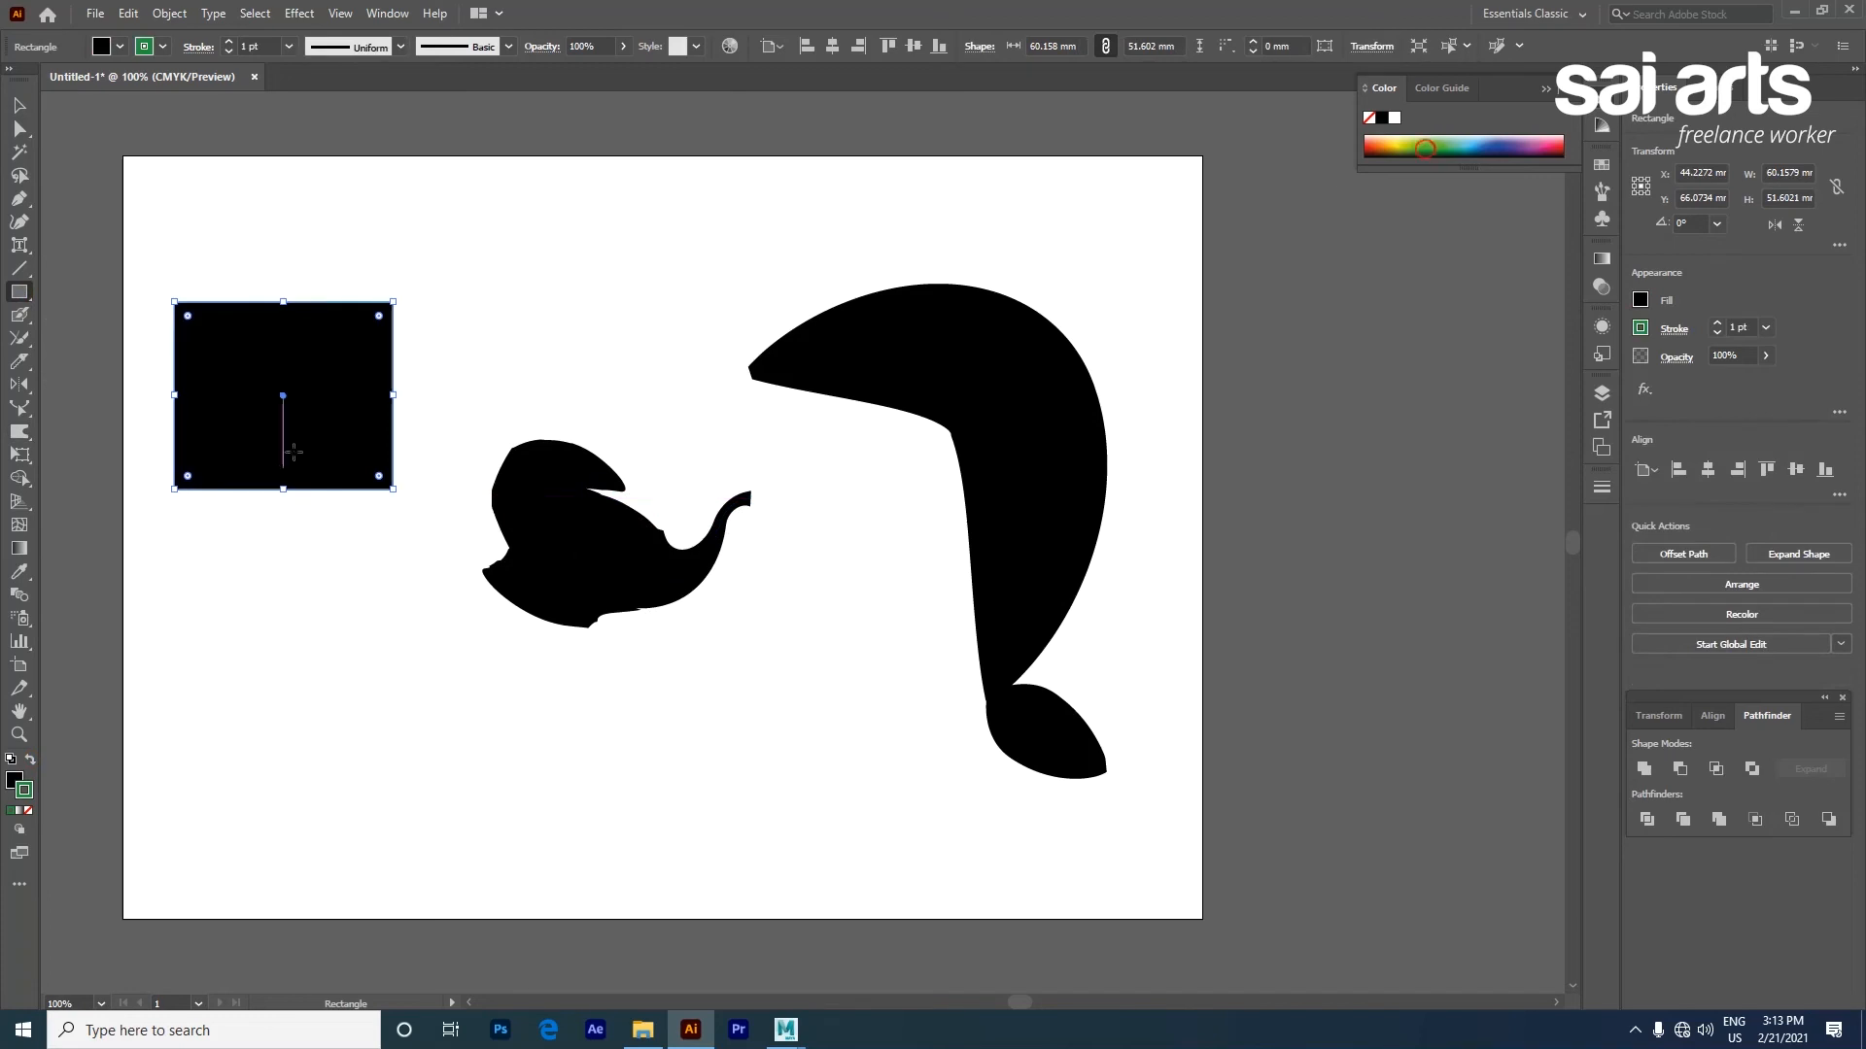
pyautogui.click(32, 764)
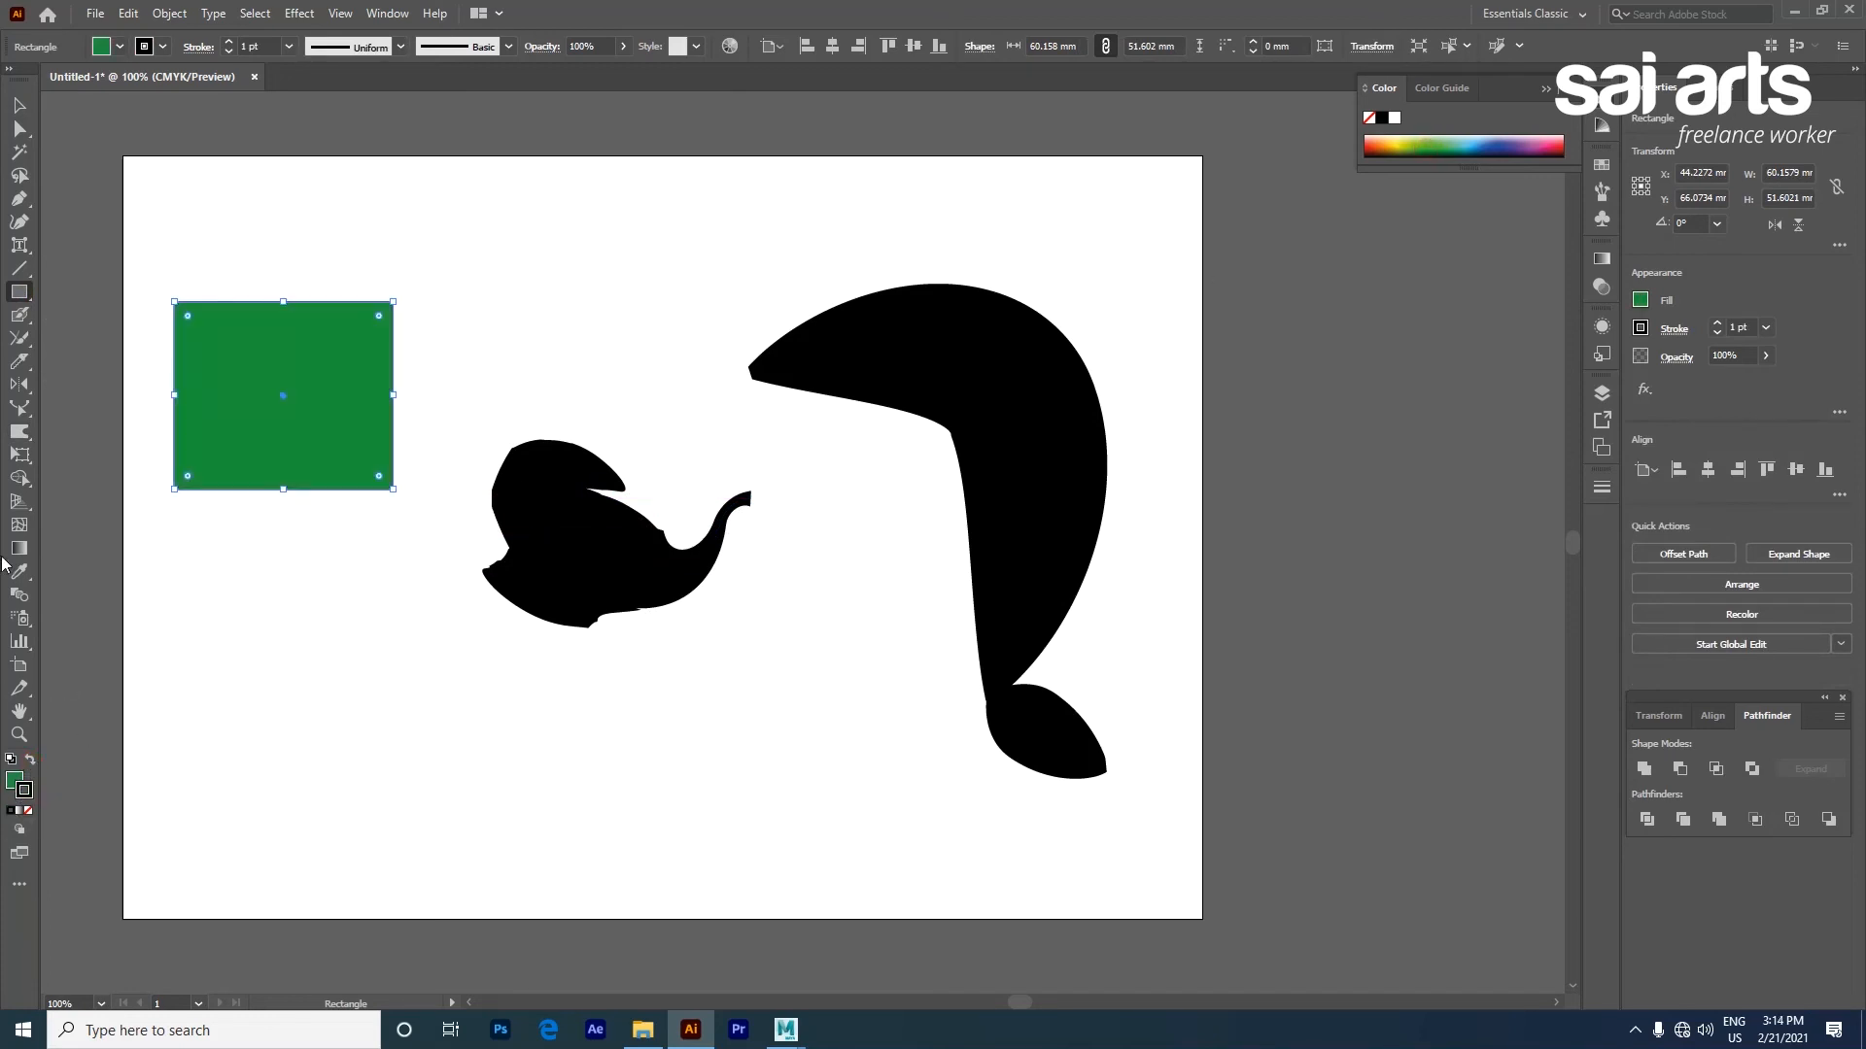
# Warp the green rectangle's lower and right edges outward and curl its upper-right side with the Twirl tool
pyautogui.click(29, 437)
pyautogui.moveTo(325, 542)
pyautogui.mouseDown()
pyautogui.moveTo(308, 451)
pyautogui.moveTo(303, 557)
pyautogui.moveTo(363, 480)
pyautogui.moveTo(343, 418)
pyautogui.moveTo(438, 562)
pyautogui.moveTo(343, 421)
pyautogui.moveTo(406, 463)
pyautogui.moveTo(442, 420)
pyautogui.mouseUp()
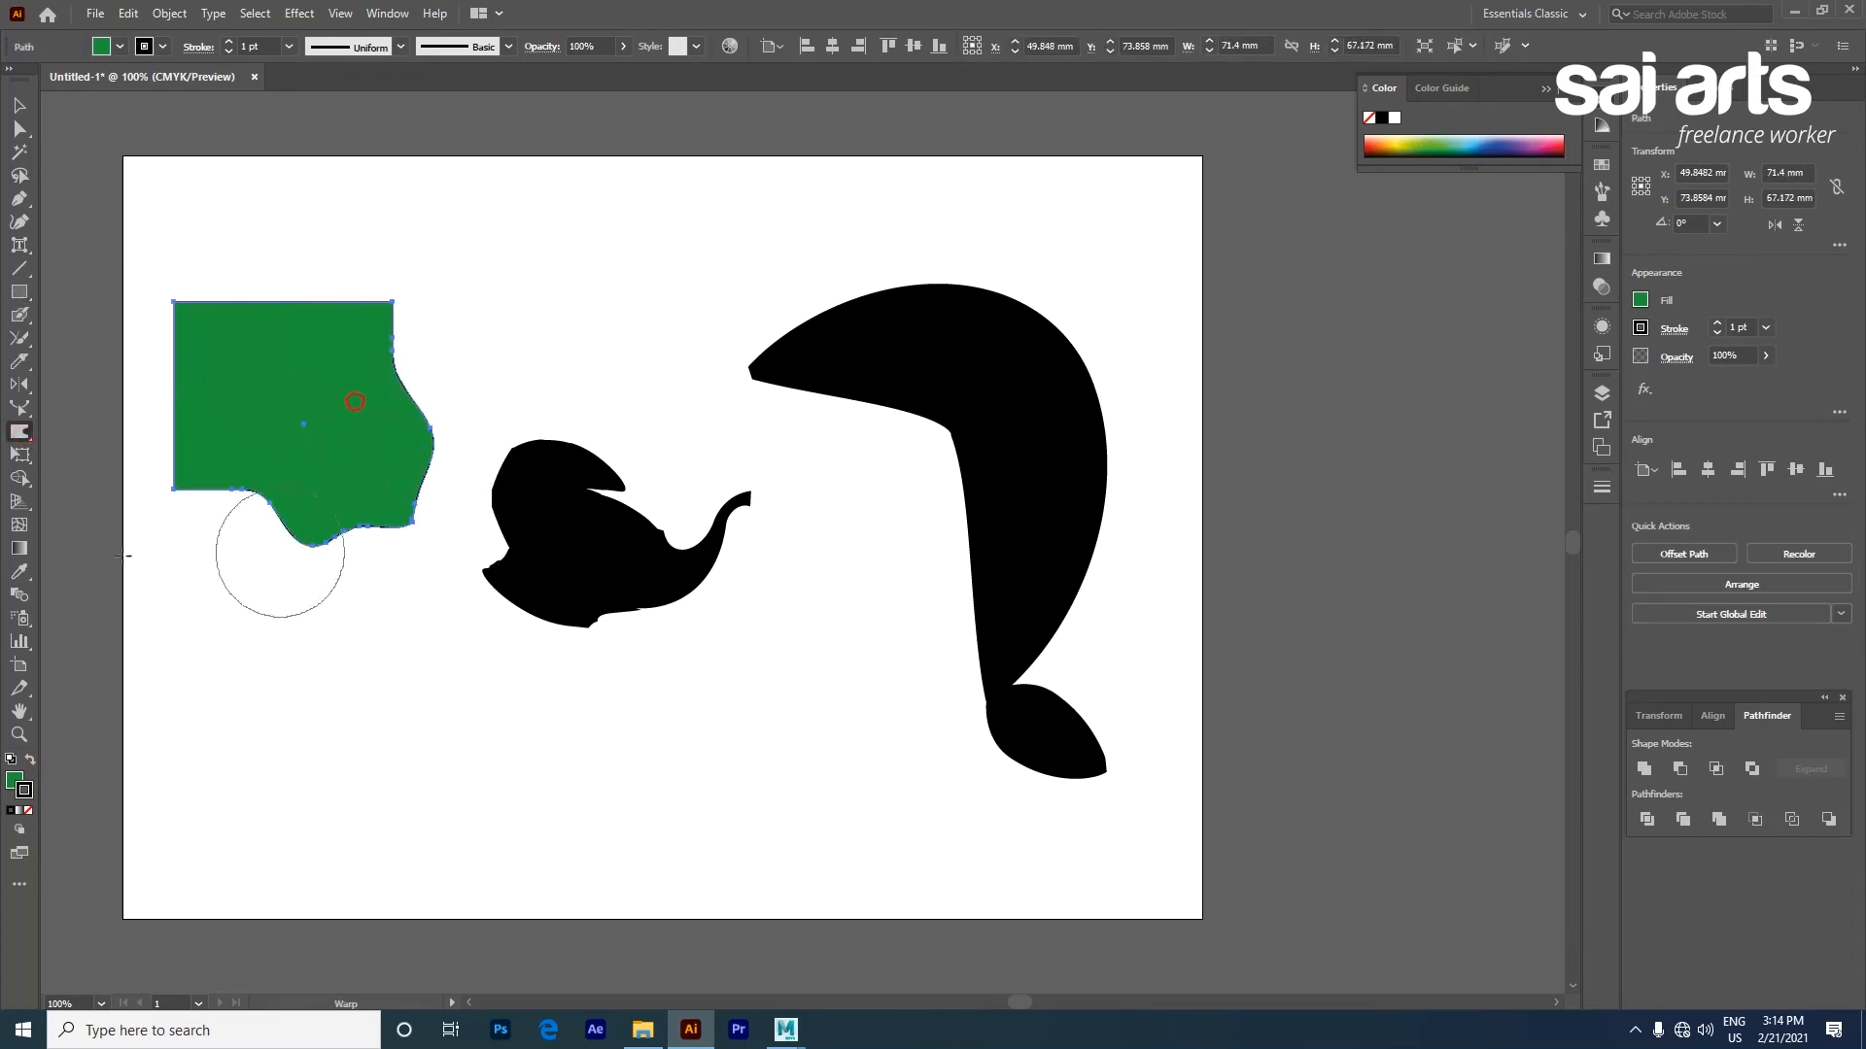
pyautogui.click(20, 437)
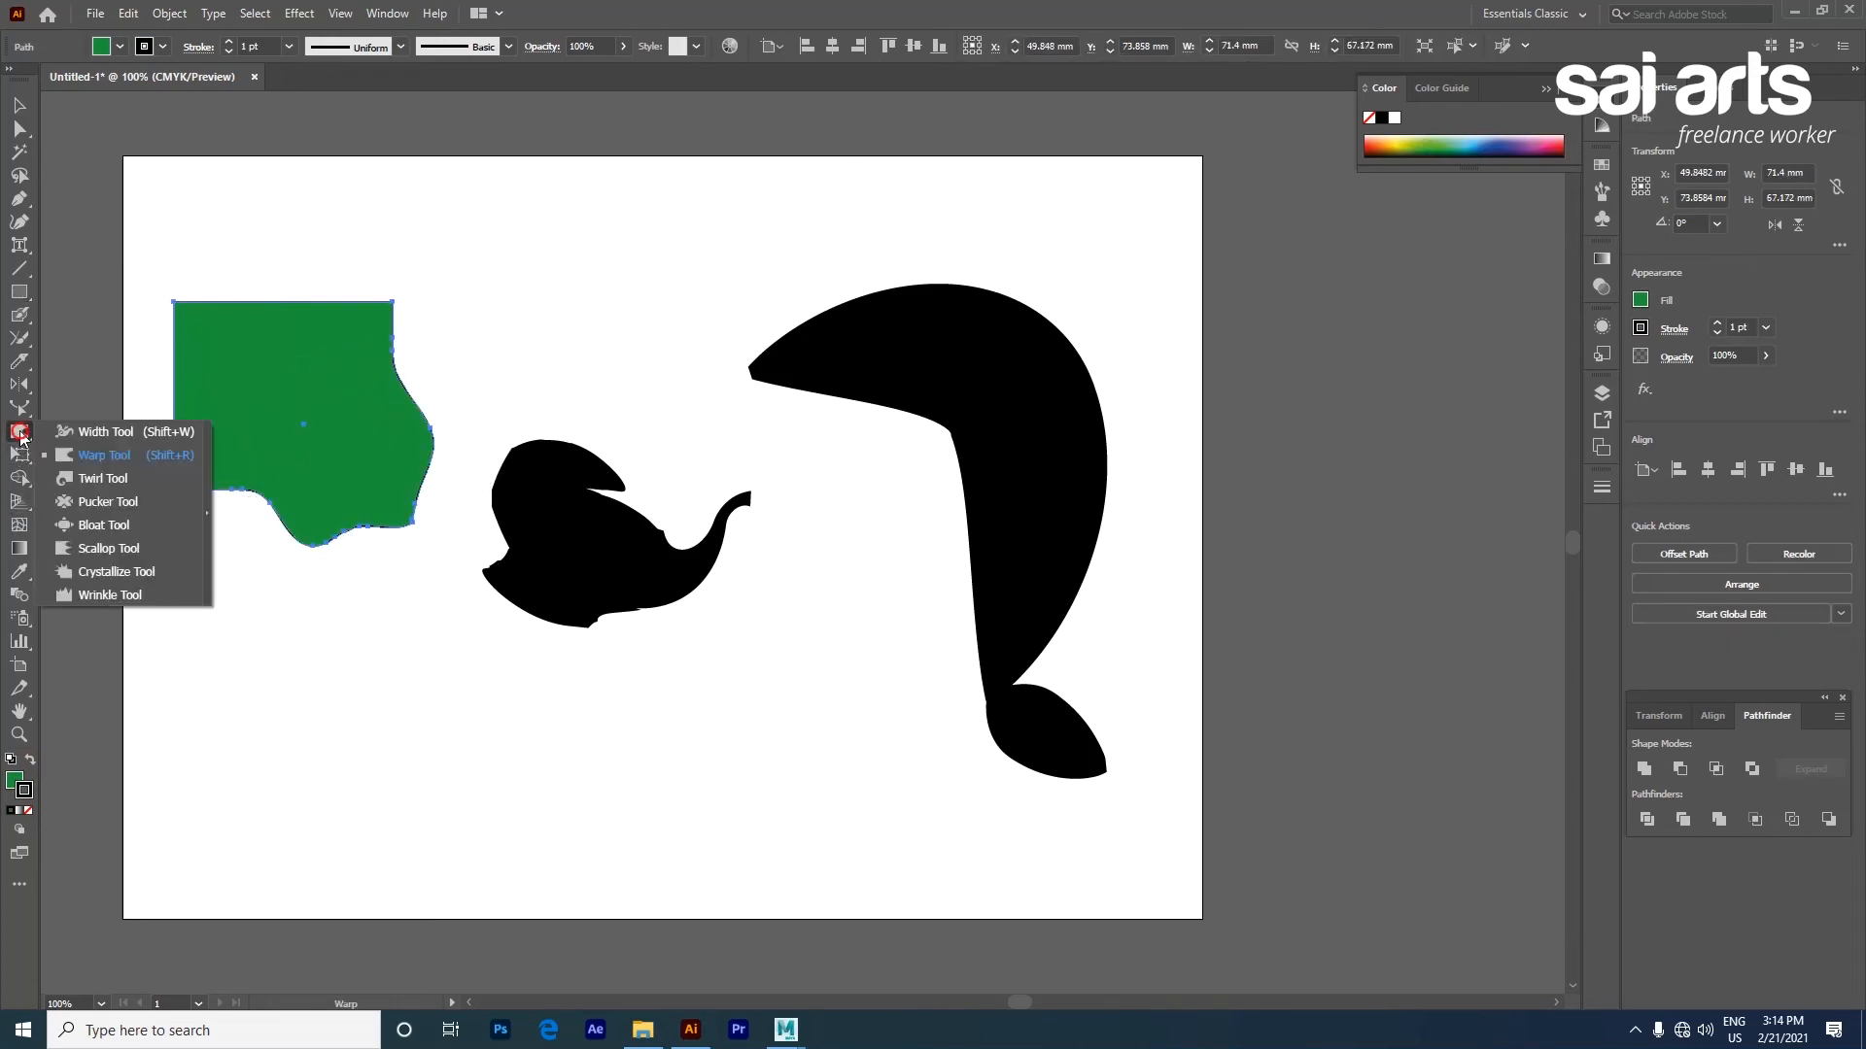
pyautogui.click(107, 478)
pyautogui.moveTo(398, 335); pyautogui.dragTo(419, 409)
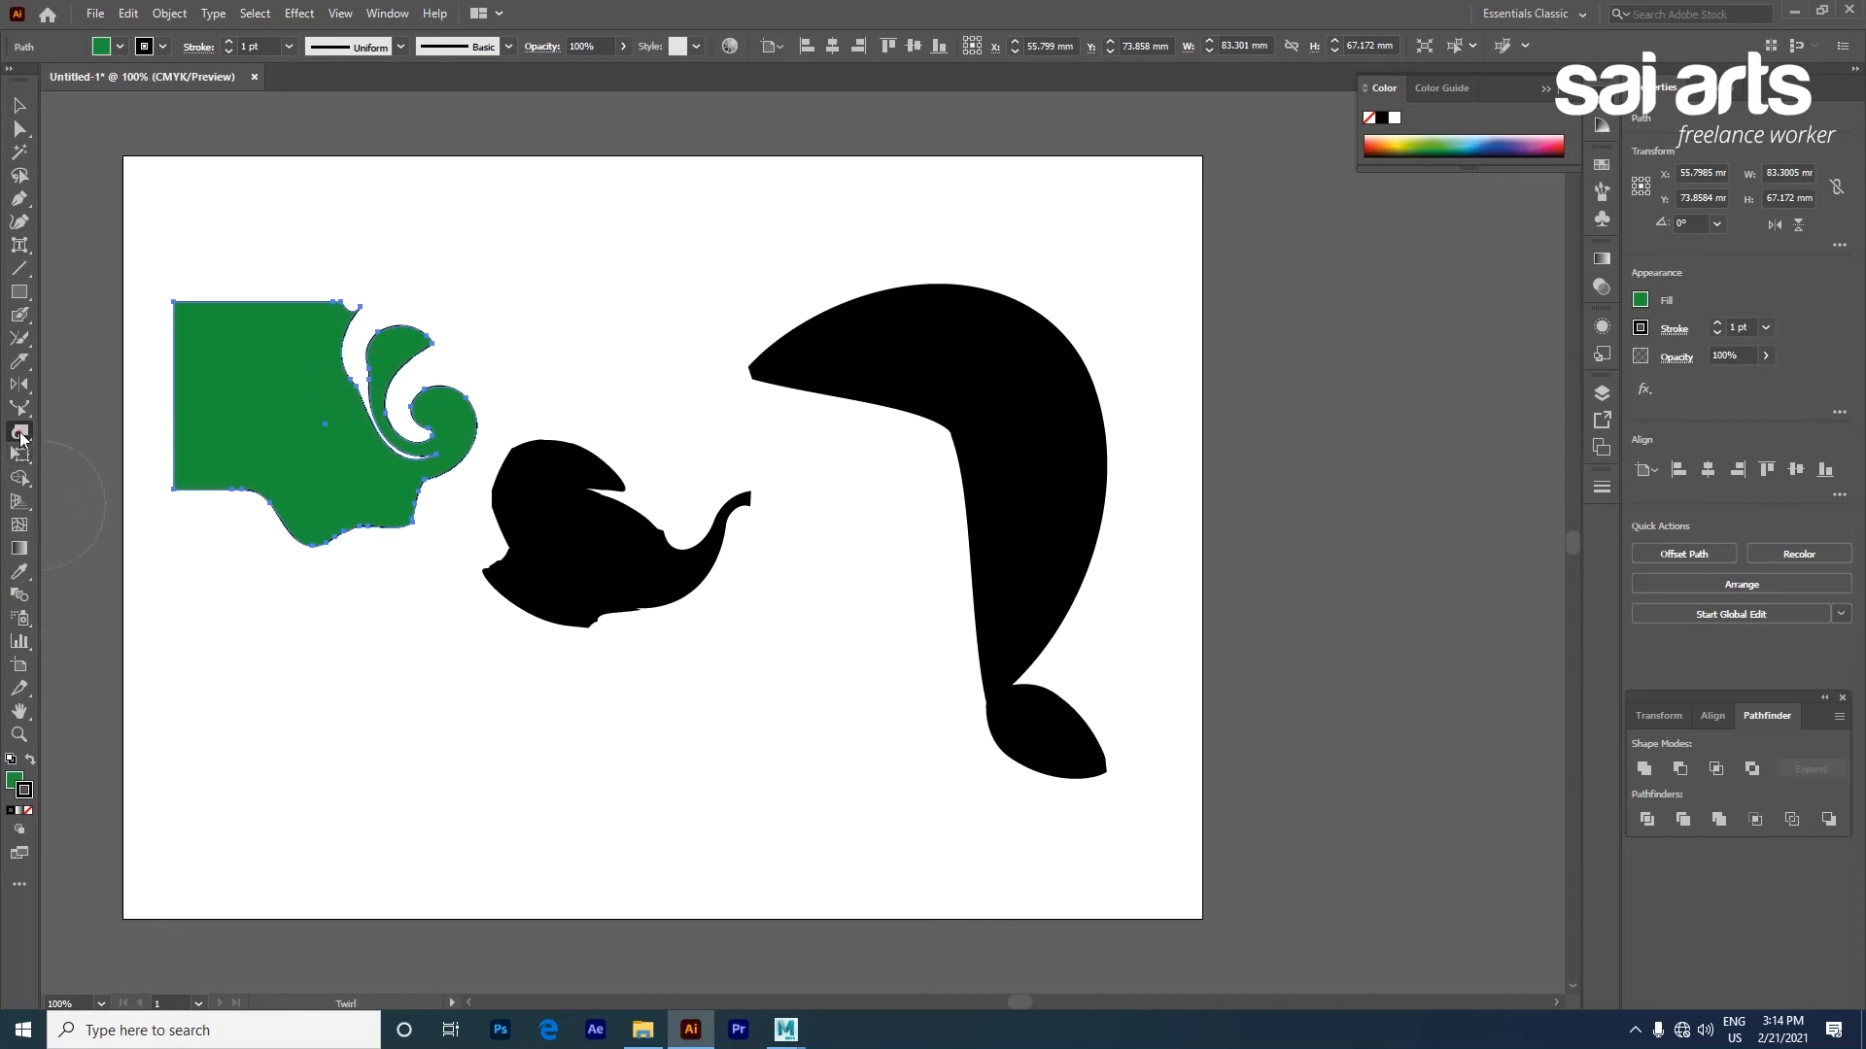
# Pinch the green shape's curled right side with the Pucker tool and swell the same area with the Bloat tool
pyautogui.click(20, 437)
pyautogui.click(116, 501)
pyautogui.moveTo(412, 420); pyautogui.dragTo(412, 419)
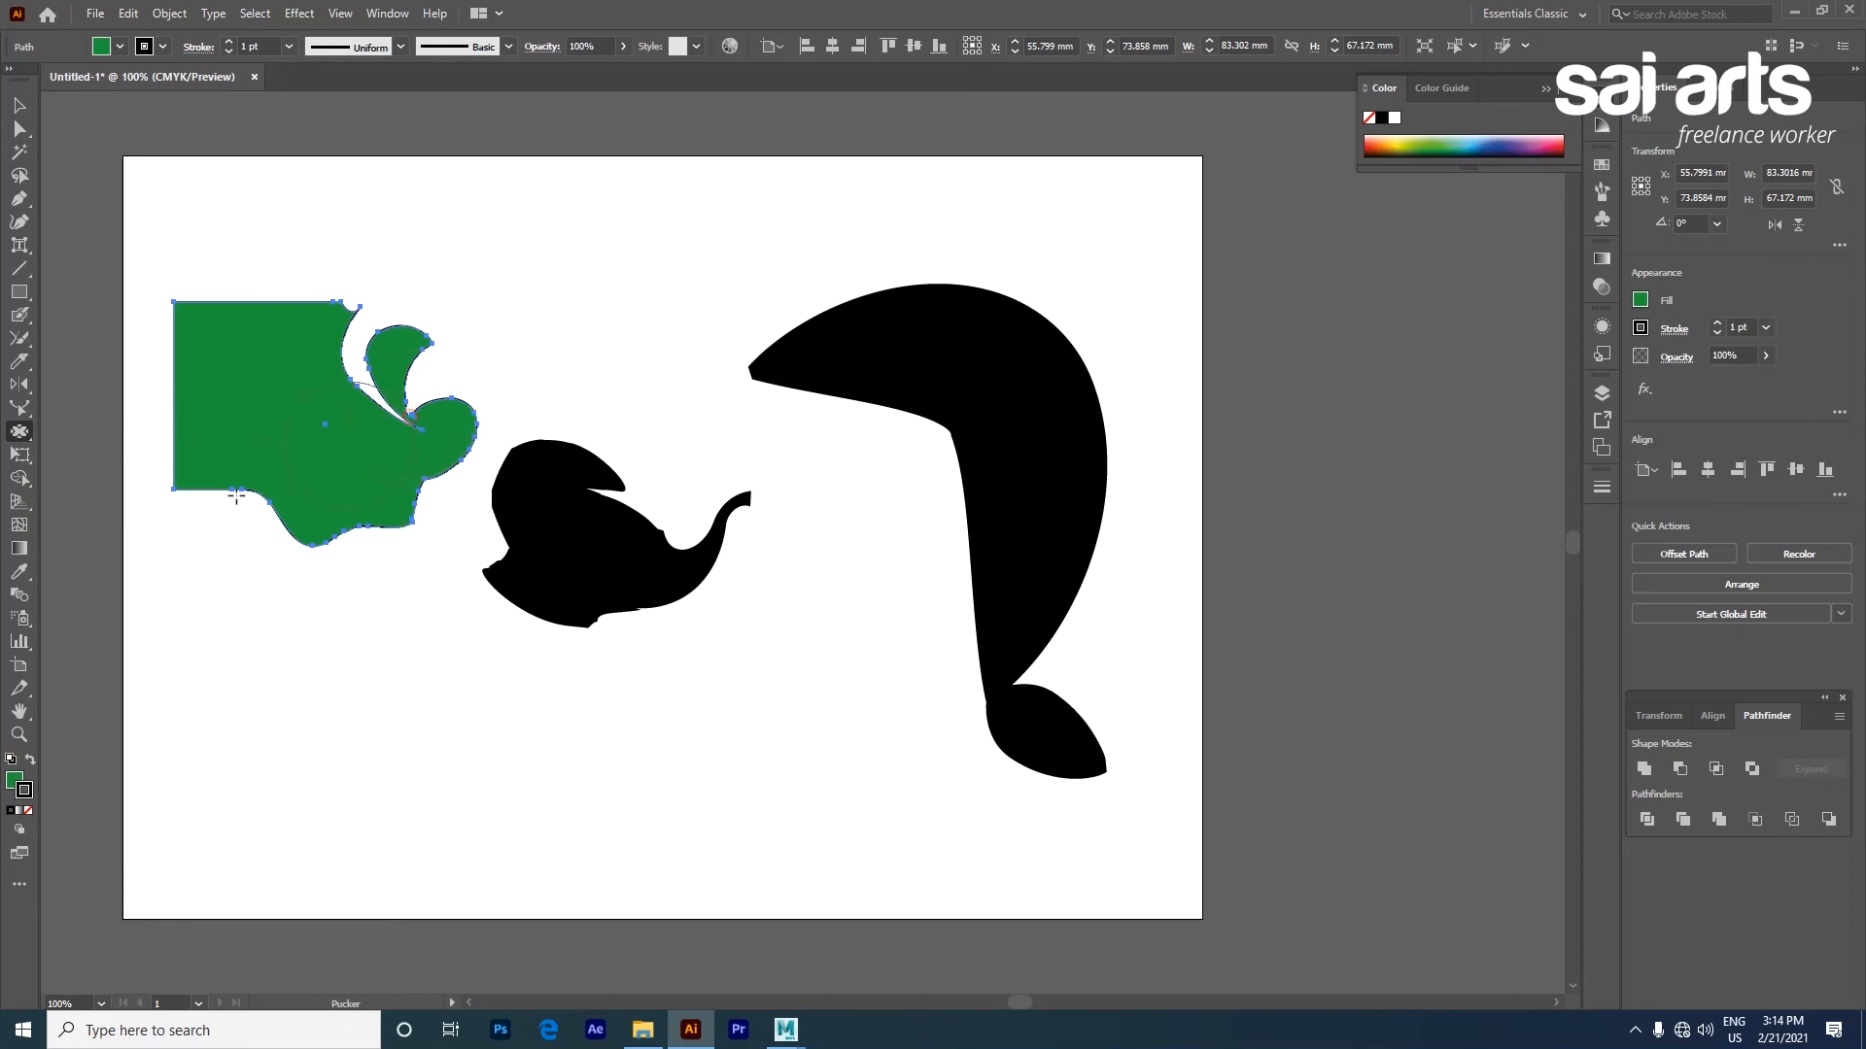
pyautogui.click(20, 438)
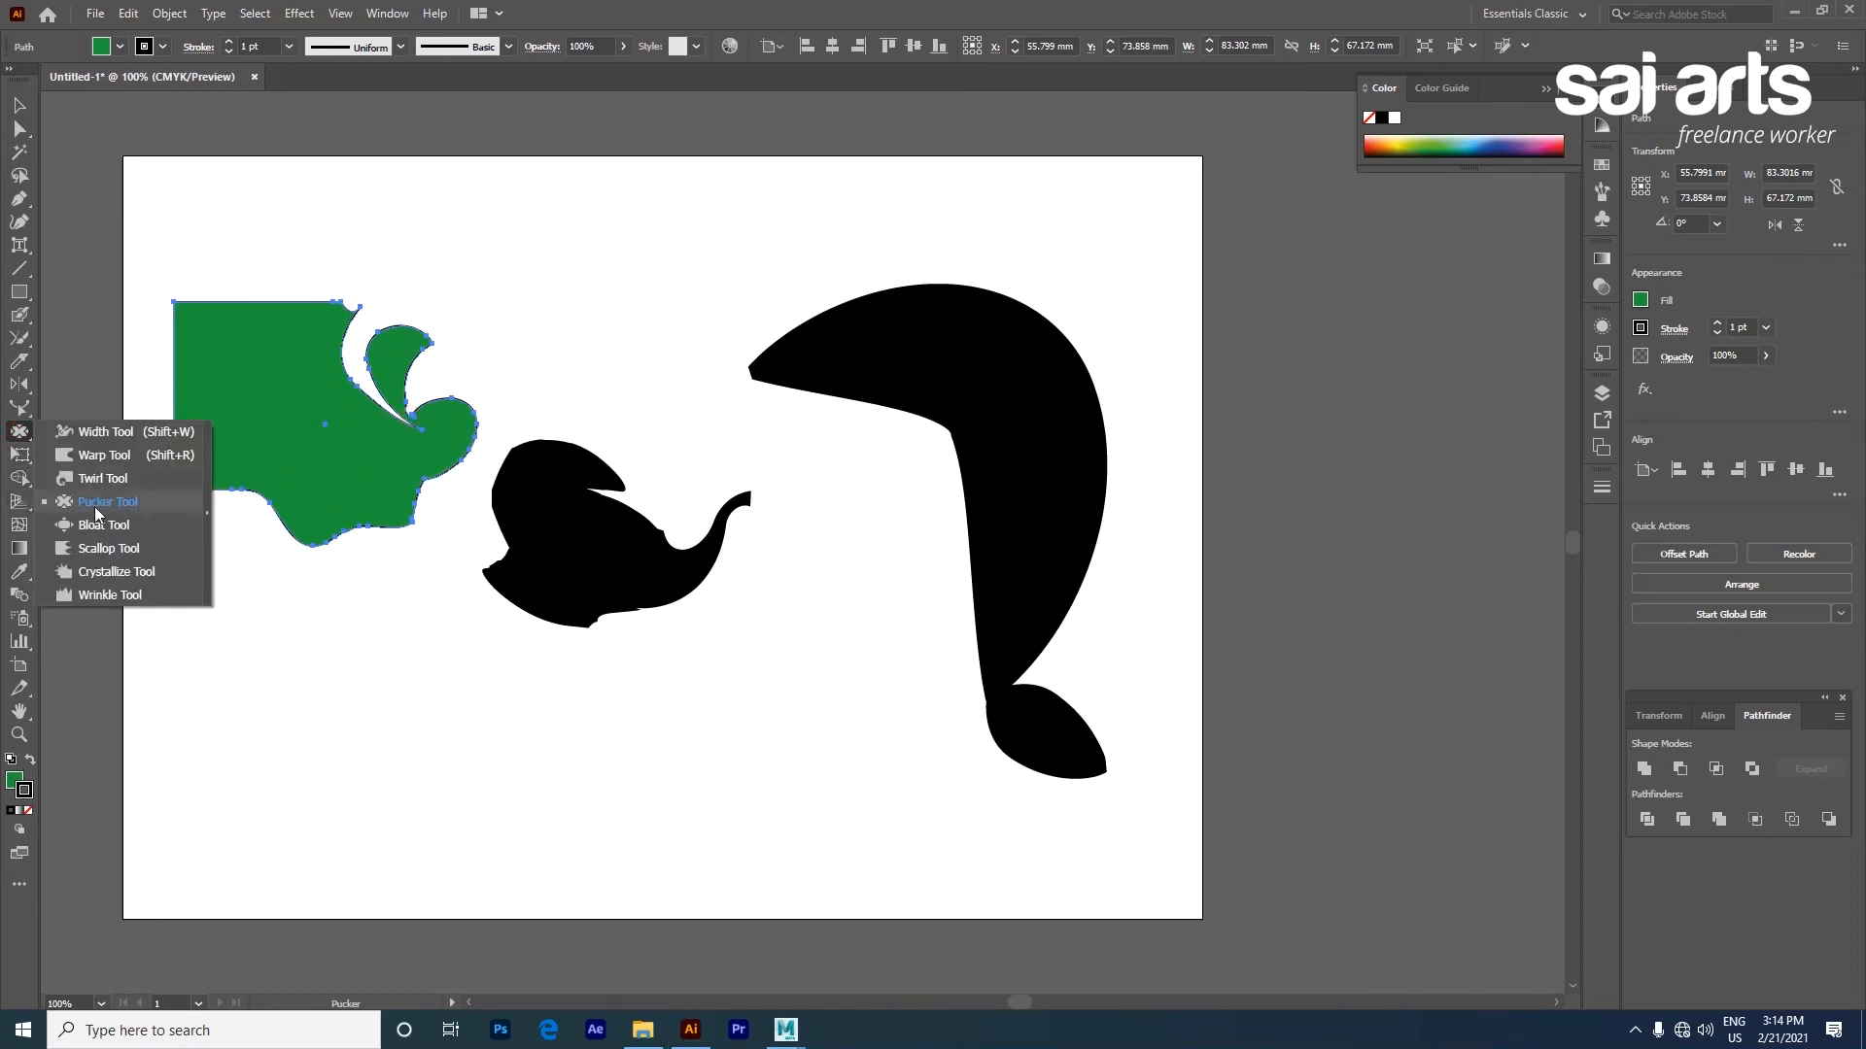
pyautogui.click(97, 524)
pyautogui.moveTo(432, 401); pyautogui.dragTo(361, 380)
# Roughen the green shape's upper edge with the Scallop tool
pyautogui.click(32, 440)
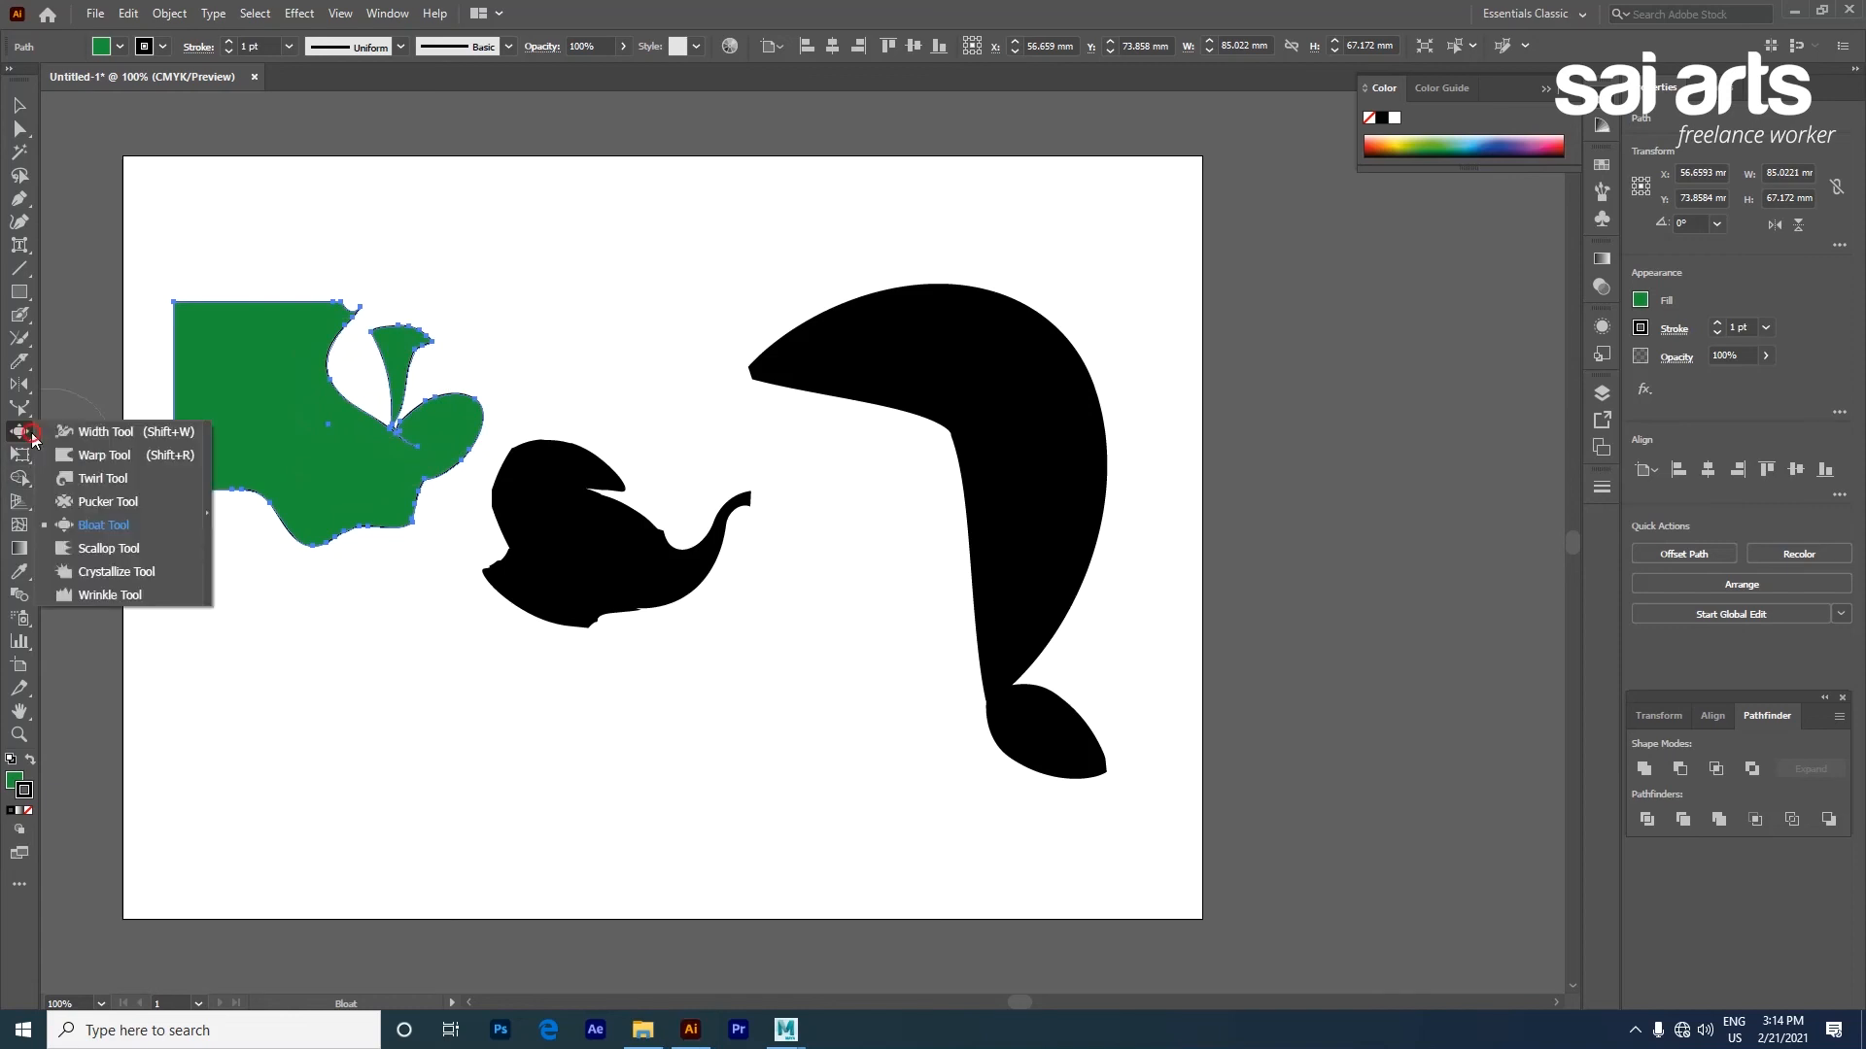
pyautogui.click(97, 544)
pyautogui.moveTo(193, 312)
pyautogui.mouseDown()
pyautogui.moveTo(236, 279)
pyautogui.moveTo(282, 308)
pyautogui.moveTo(284, 250)
pyautogui.moveTo(260, 277)
pyautogui.mouseUp()
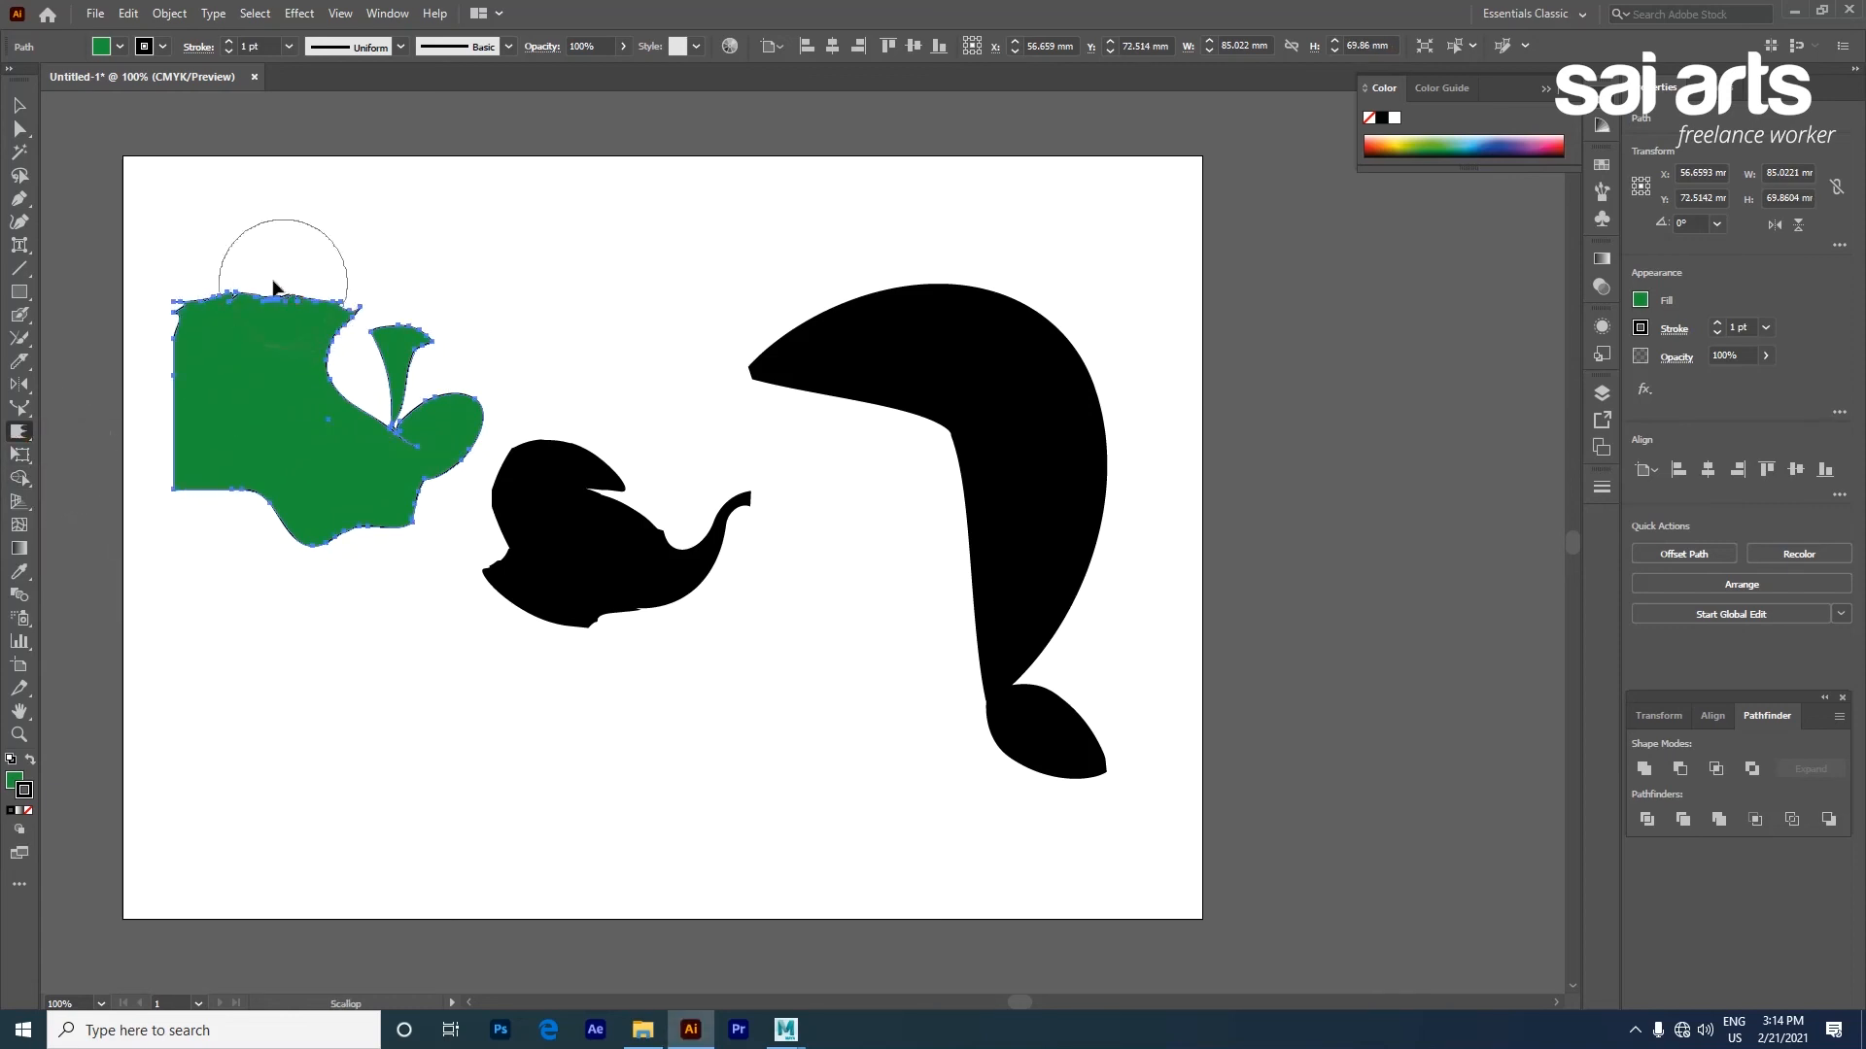
# Form outward spikes on the green shape's left edge with the Crystallize tool
pyautogui.scroll(5, 260, 277)
pyautogui.moveTo(334, 458); pyautogui.dragTo(814, 412)
pyautogui.moveTo(27, 439); pyautogui.dragTo(96, 559)
pyautogui.moveTo(486, 749); pyautogui.dragTo(486, 749)
# Make the green shape's lower edge jagged with the Wrinkle tool
pyautogui.press('space')
pyautogui.moveTo(593, 803); pyautogui.dragTo(681, 373)
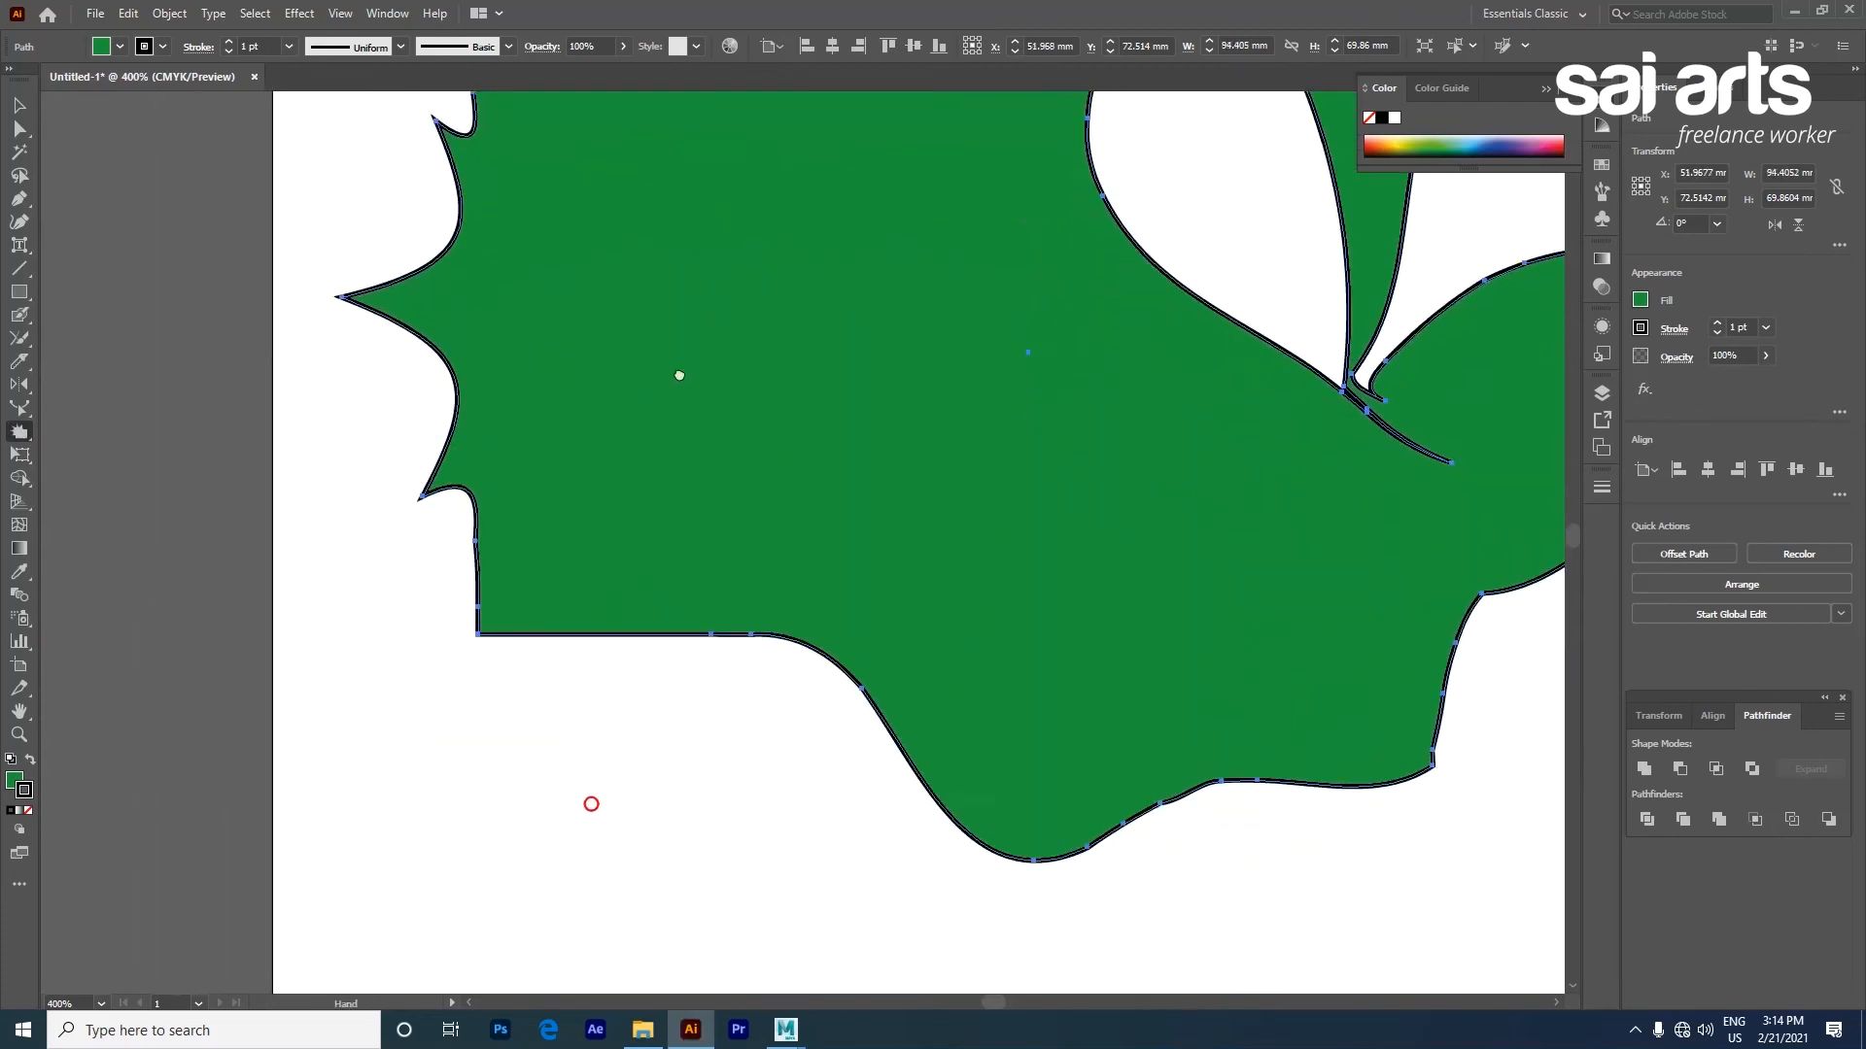
pyautogui.moveTo(16, 439); pyautogui.dragTo(97, 600)
pyautogui.moveTo(875, 771)
pyautogui.mouseDown()
pyautogui.moveTo(570, 645)
pyautogui.moveTo(555, 605)
pyautogui.mouseUp()
pyautogui.moveTo(1333, 807); pyautogui.dragTo(1335, 809)
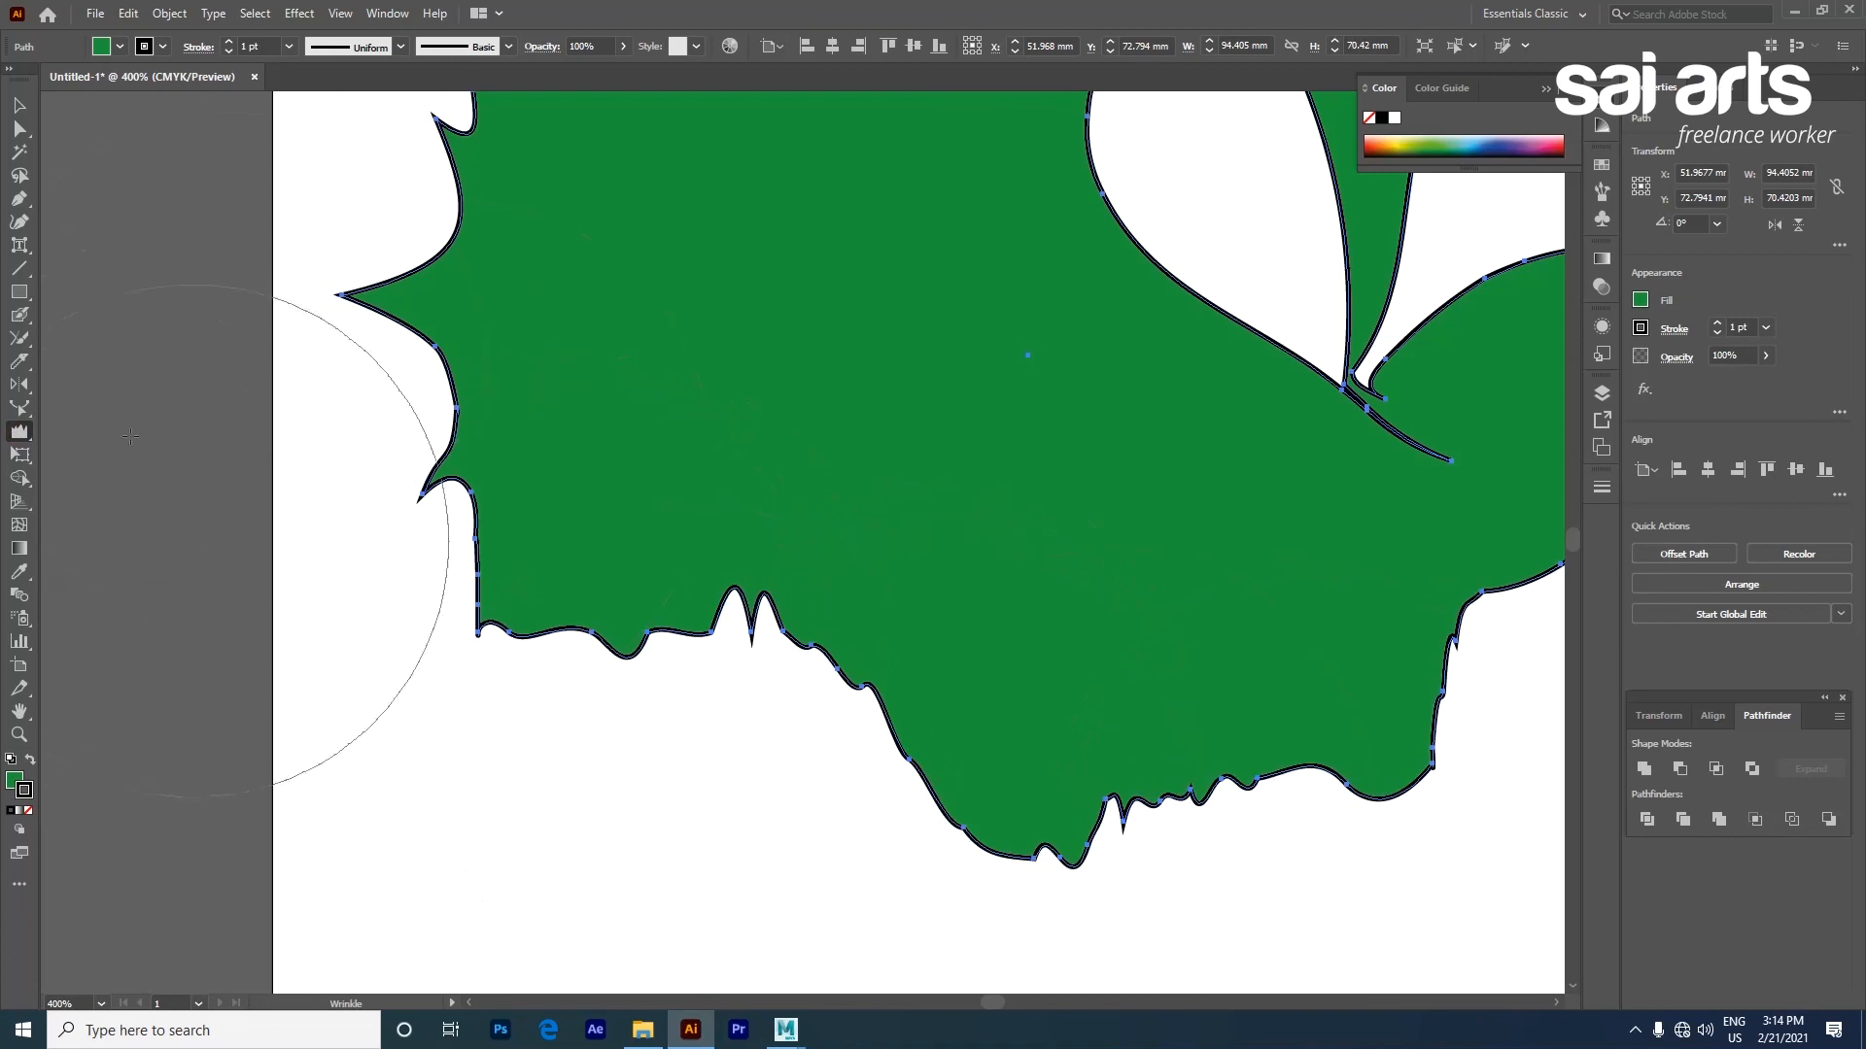
# Delete the green shape and the two black shapes from the artboard
pyautogui.click(18, 104)
pyautogui.scroll(-4, 610, 492)
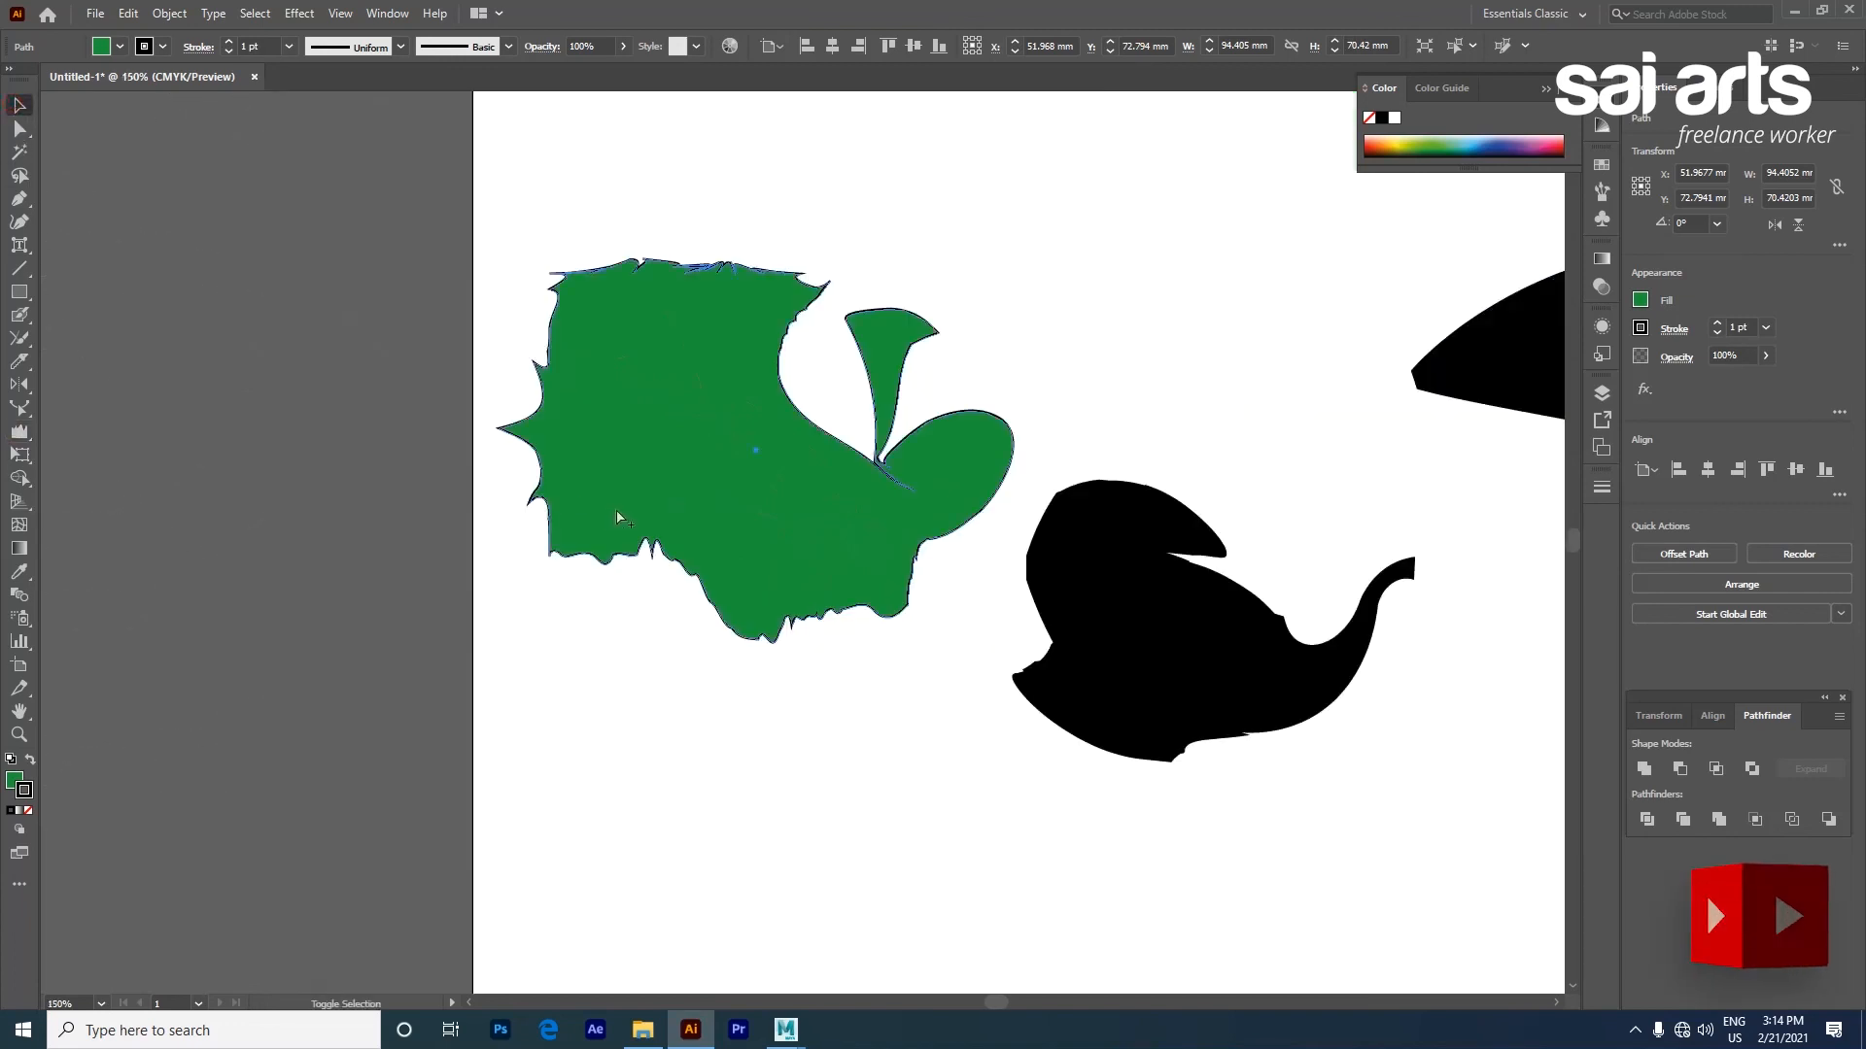
pyautogui.press('Delete')
pyautogui.moveTo(757, 330); pyautogui.dragTo(1474, 737)
pyautogui.press('Delete')
# Draw a square about 63 mm wide near the artboard's centre, and enlarge and rotate it to about 60° with Free Transform
pyautogui.click(20, 292)
pyautogui.moveTo(1018, 471); pyautogui.dragTo(1223, 699)
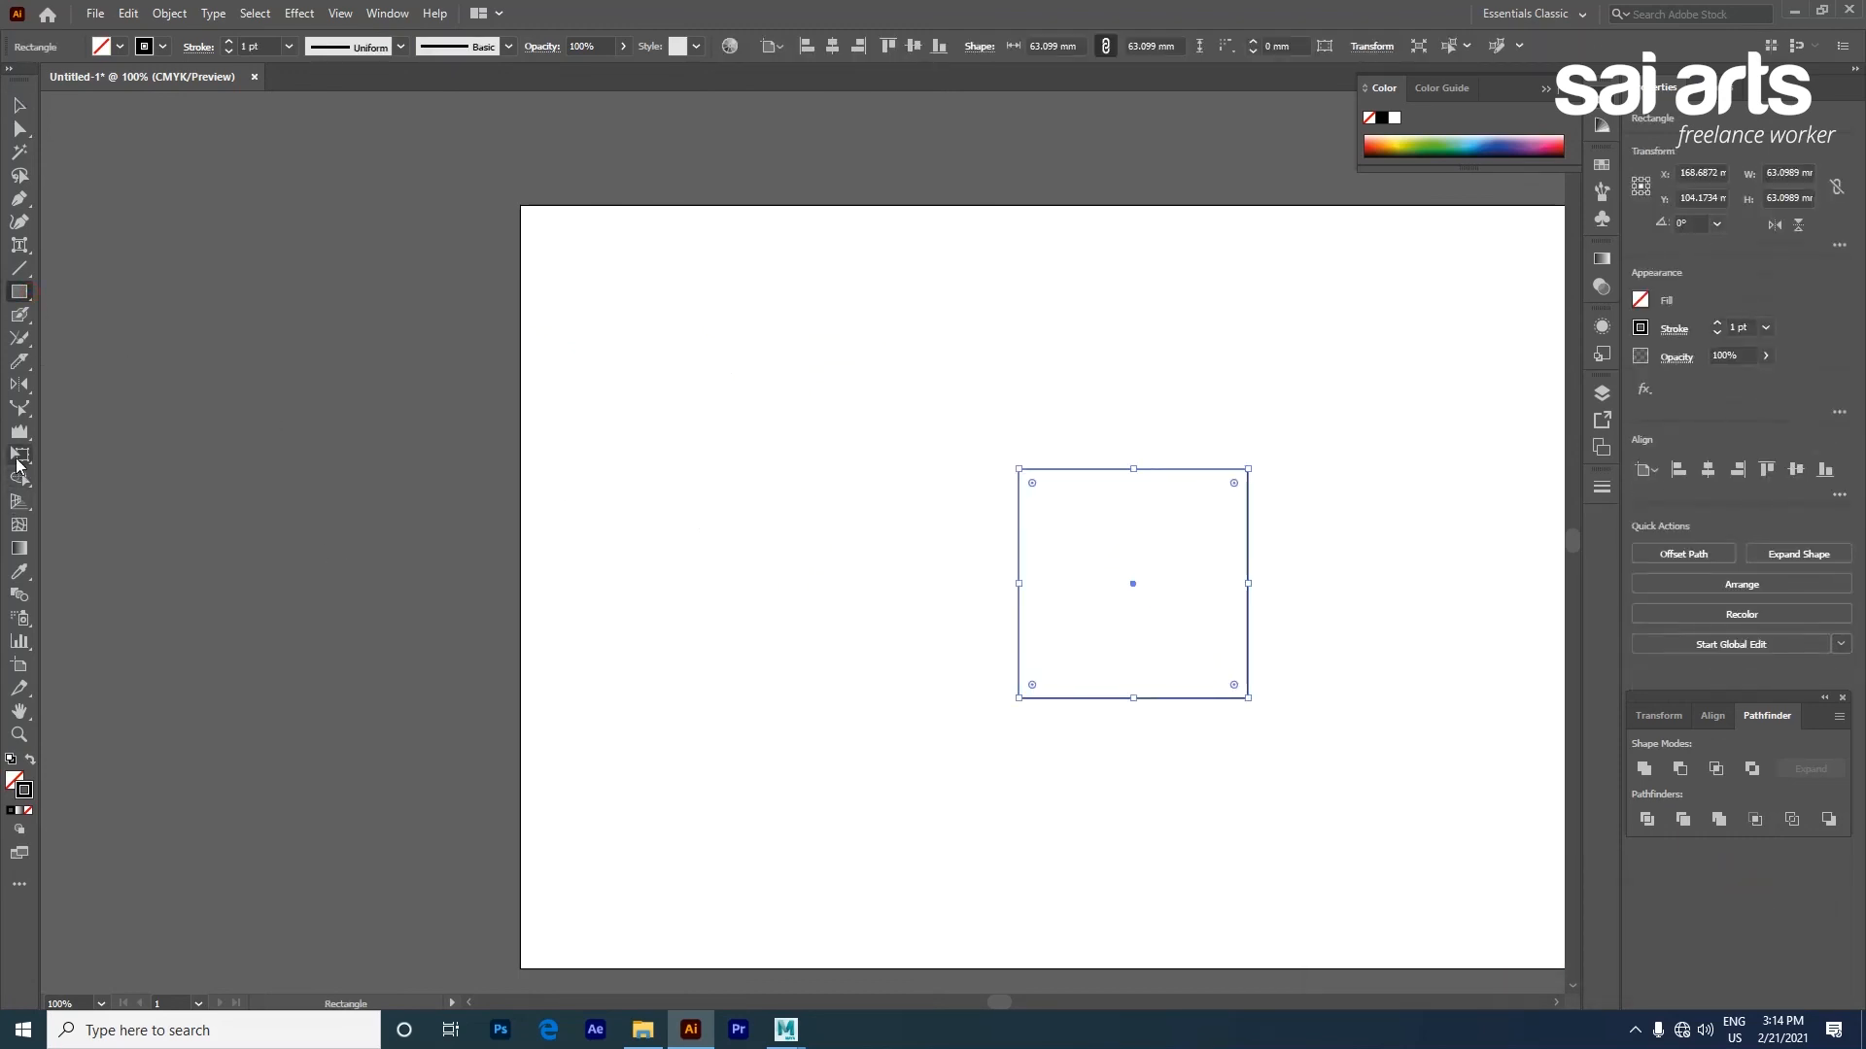
pyautogui.click(17, 457)
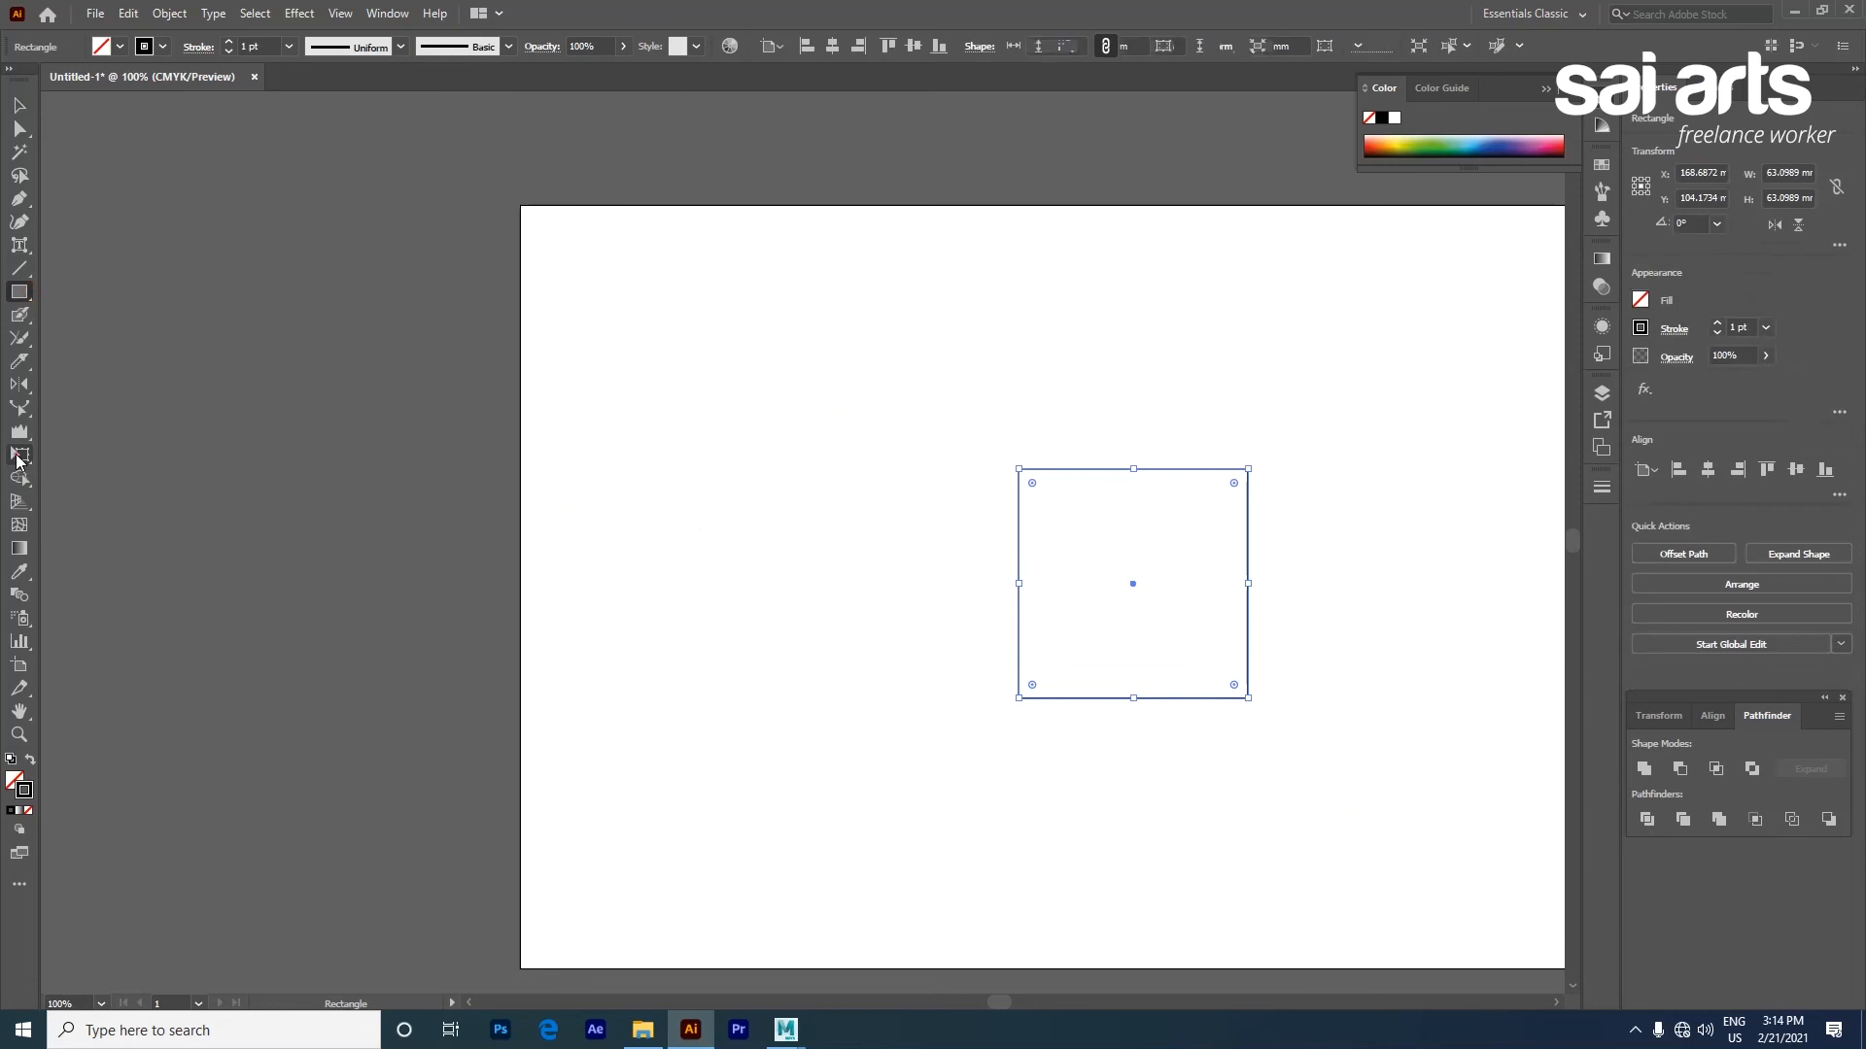
pyautogui.moveTo(1248, 470); pyautogui.dragTo(1309, 387)
pyautogui.moveTo(1081, 760); pyautogui.dragTo(1248, 851)
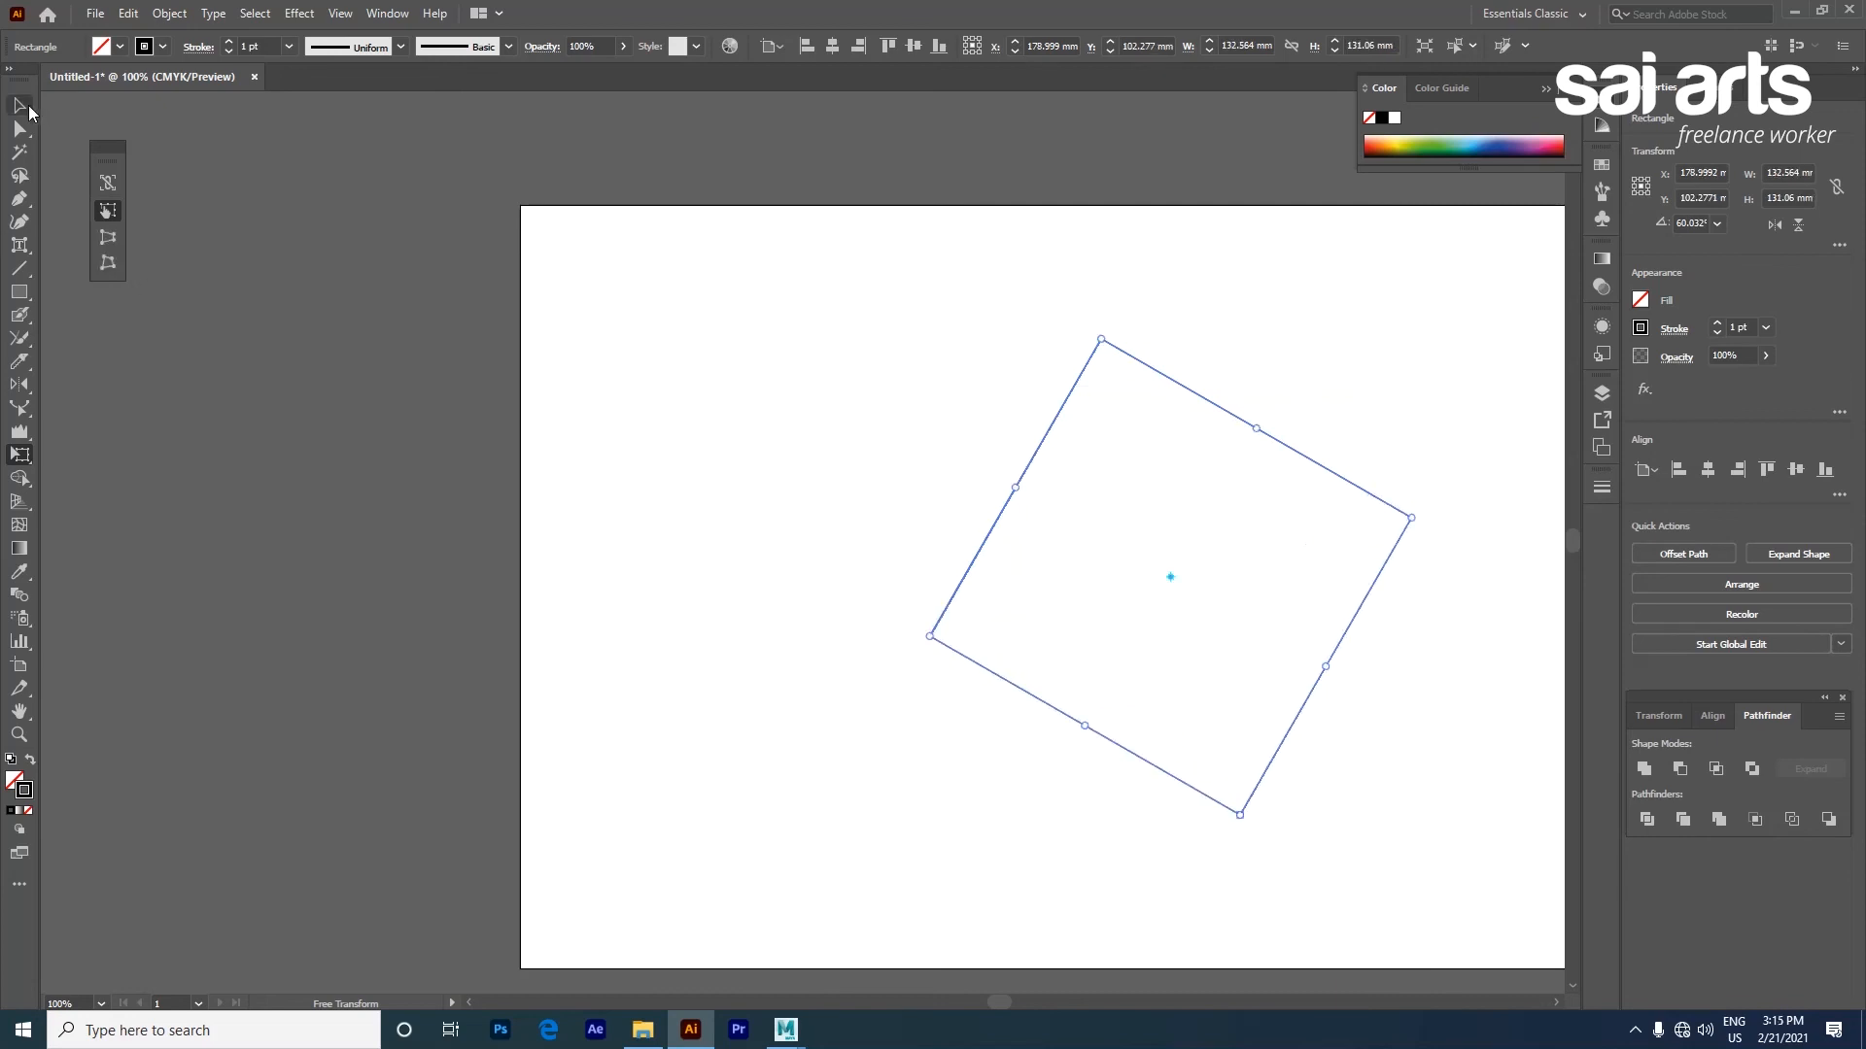
# Distort the rotated square with the Puppet Warp tool by adding a pin and moving its upper, left and right corner pins
pyautogui.click(26, 456)
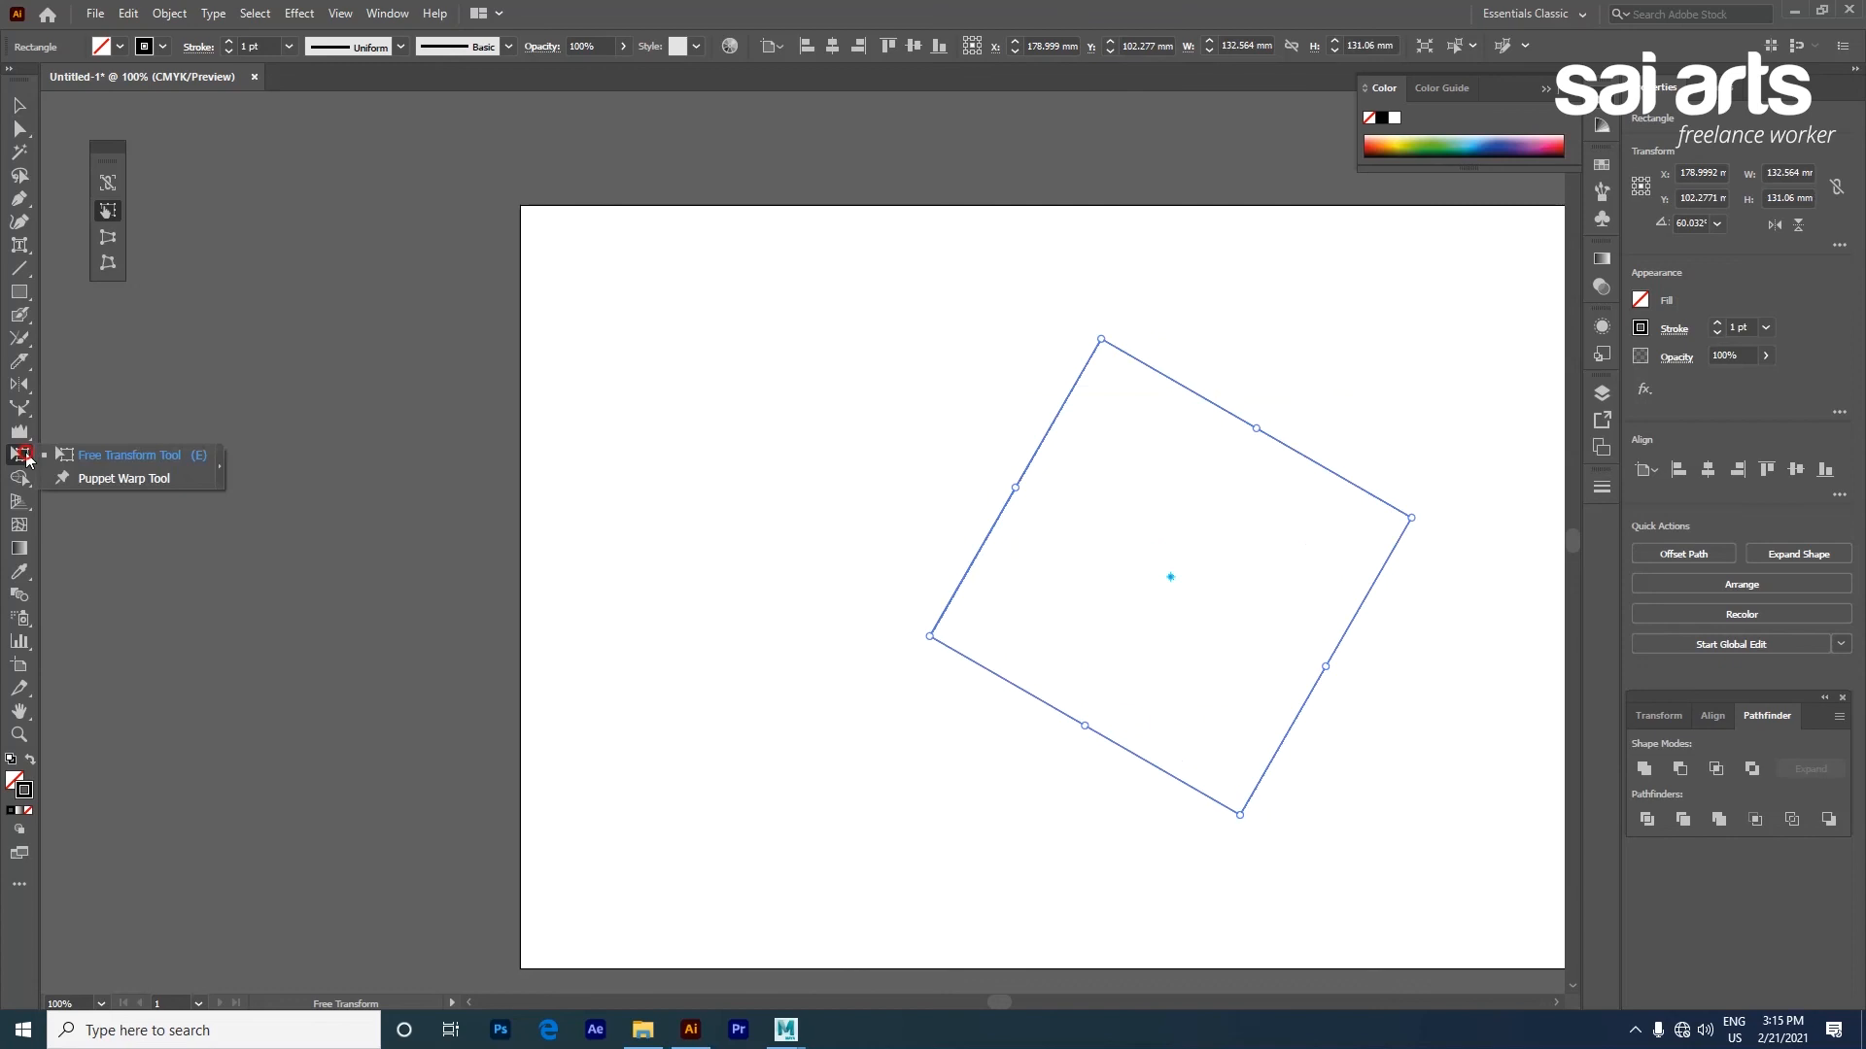
pyautogui.click(104, 480)
pyautogui.click(1107, 449)
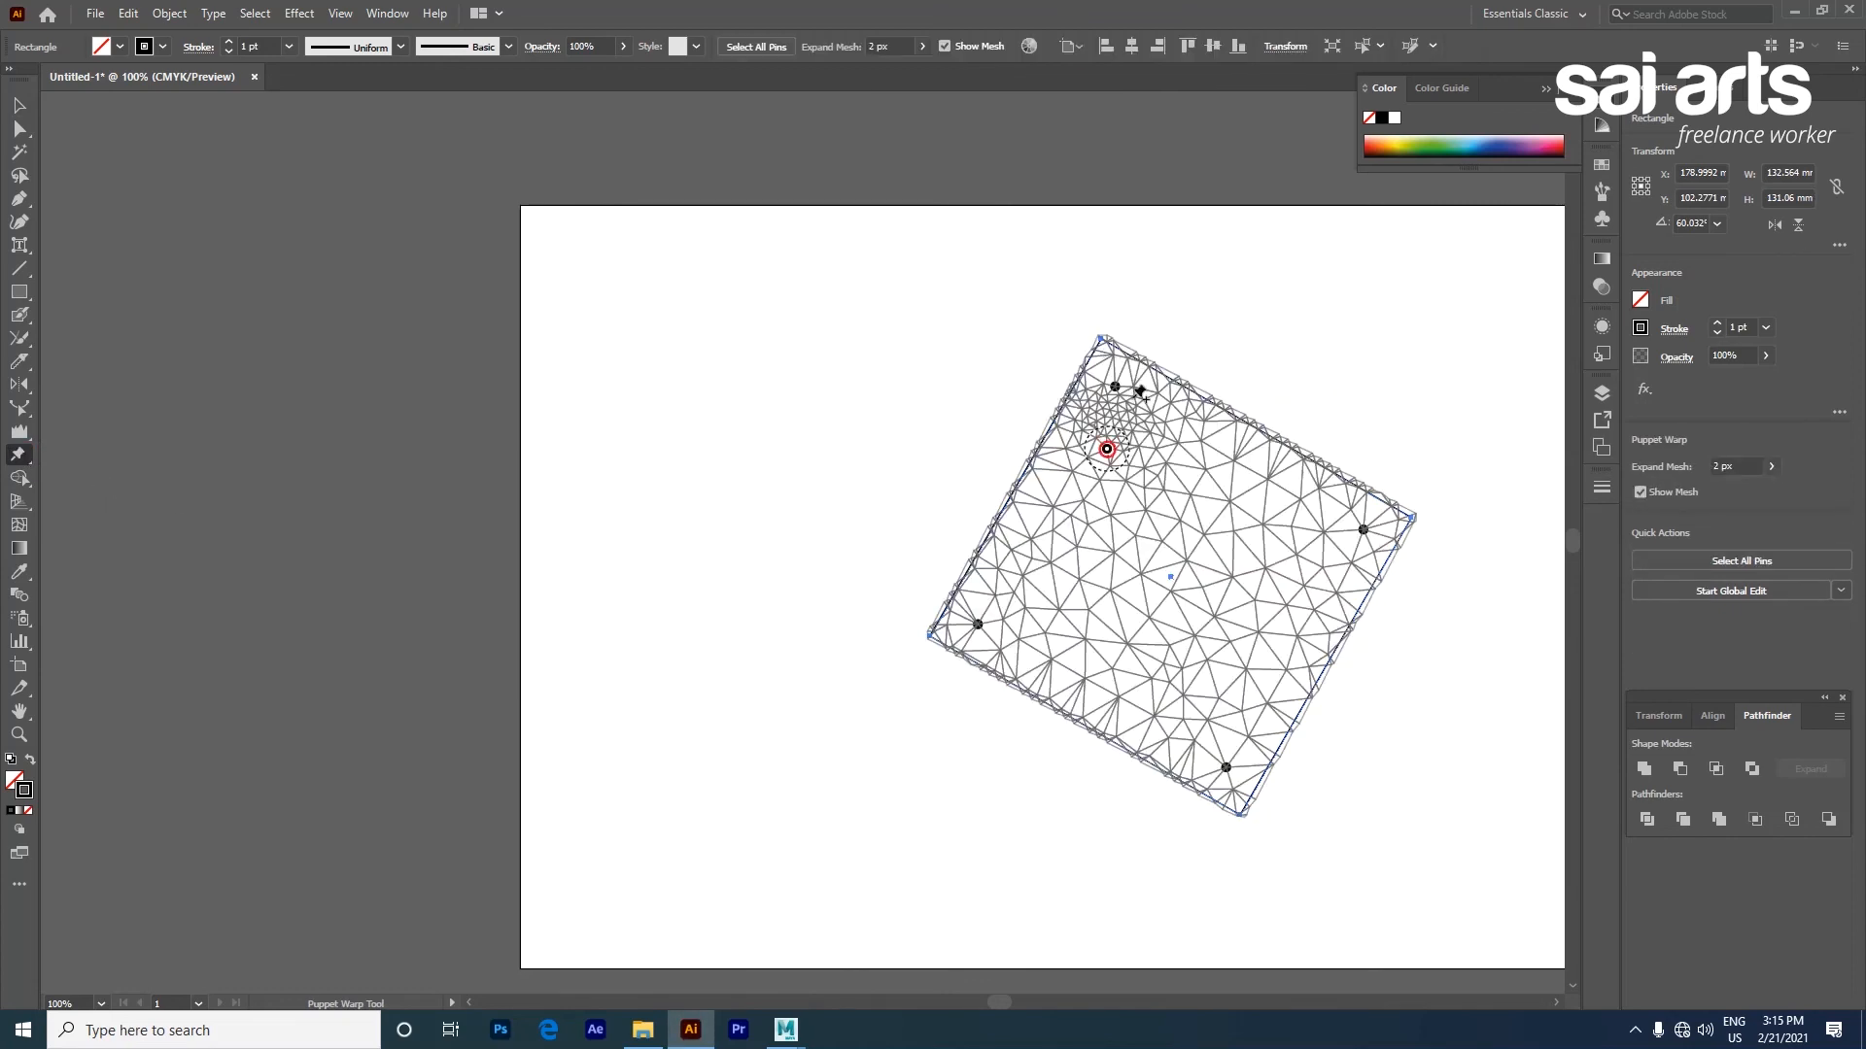
pyautogui.moveTo(1115, 389); pyautogui.dragTo(978, 359)
pyautogui.moveTo(977, 625); pyautogui.dragTo(1126, 611)
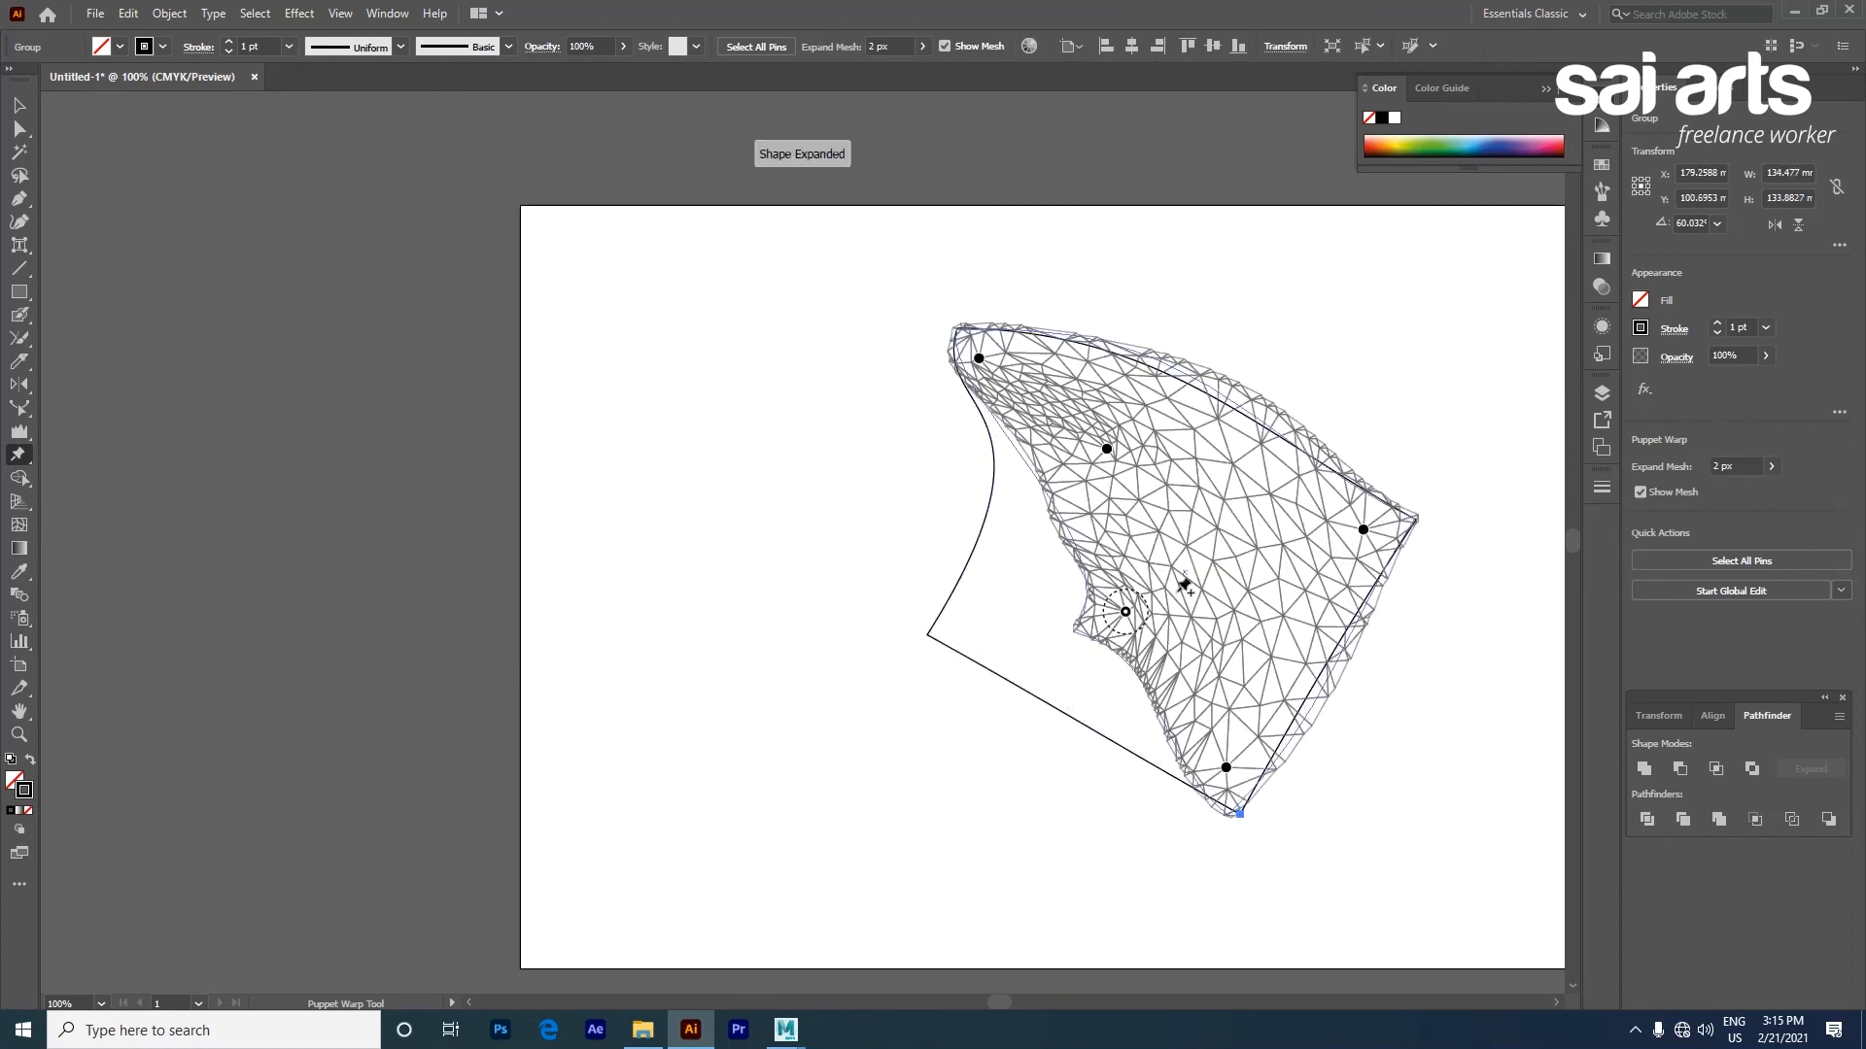
pyautogui.moveTo(1362, 534); pyautogui.dragTo(1227, 602)
pyautogui.click(19, 105)
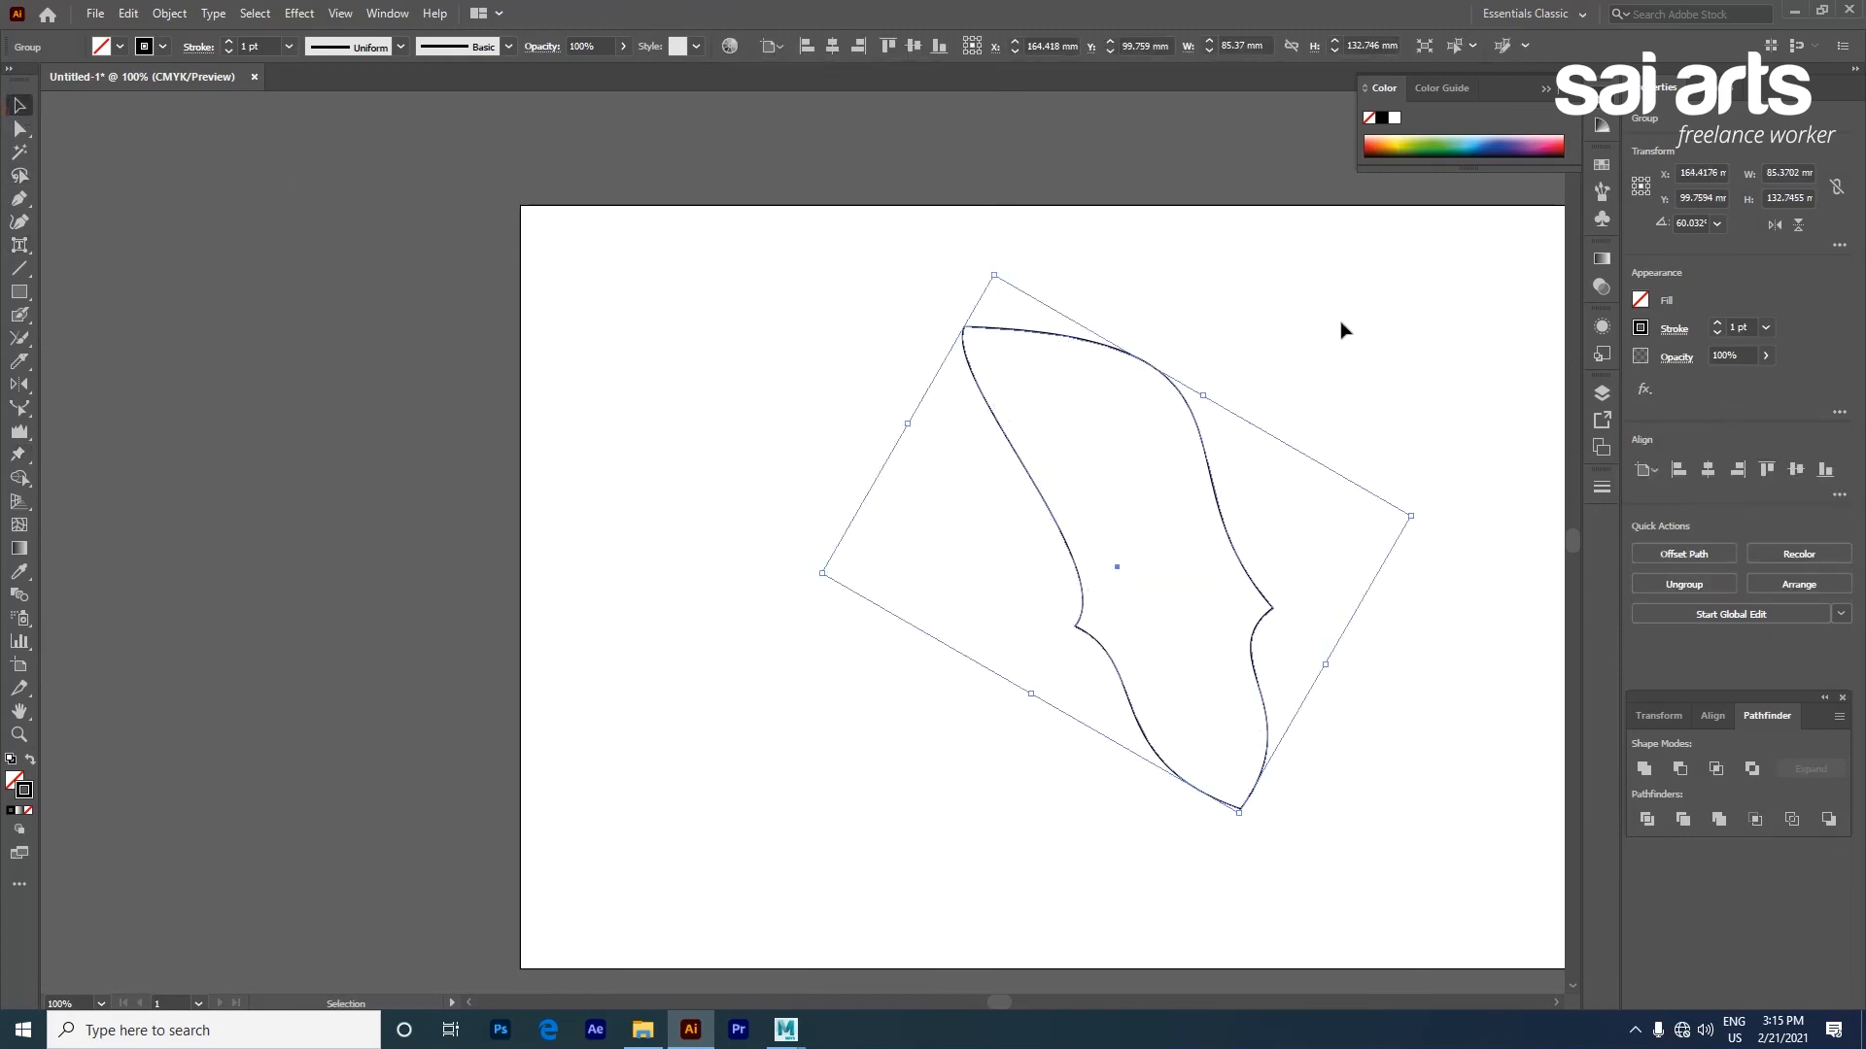
# Move the warped shape left across the artboard to about X 107 mm, Y 105 mm
pyautogui.moveTo(1227, 533); pyautogui.dragTo(1018, 552)
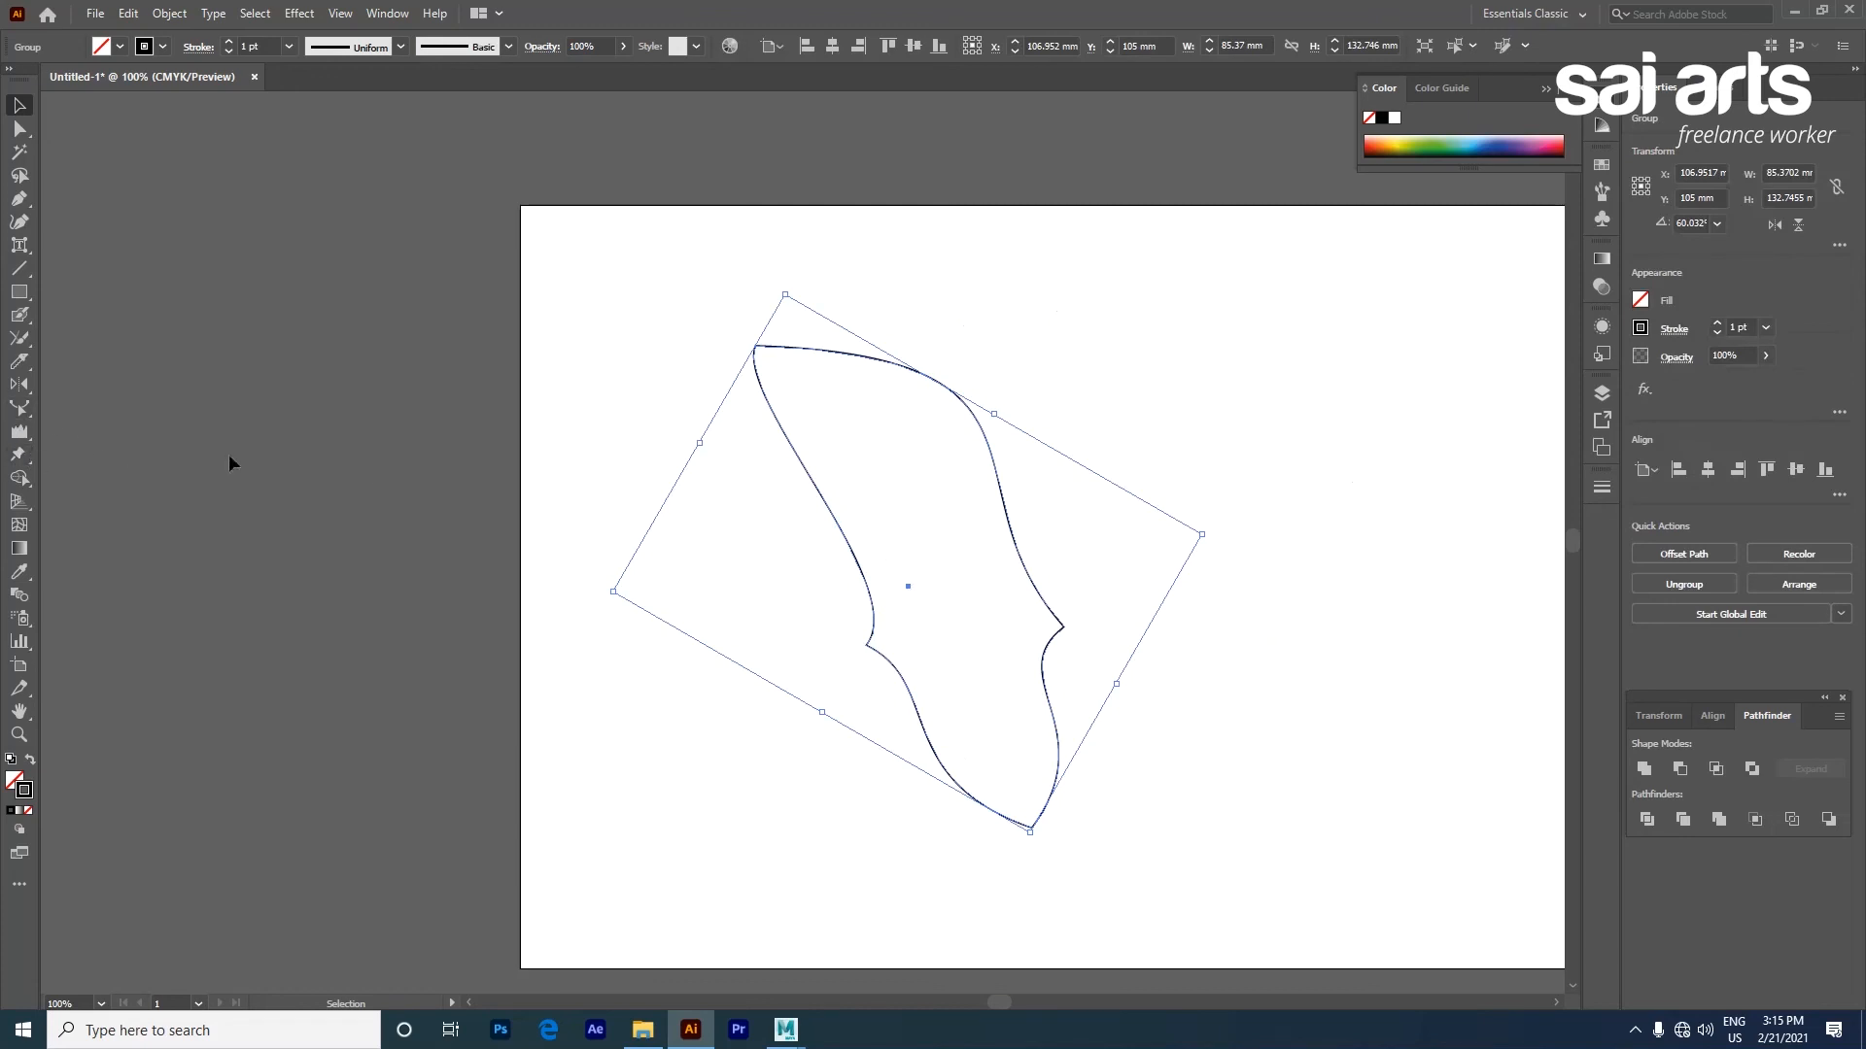
pyautogui.moveTo(577, 334); pyautogui.dragTo(1224, 700)
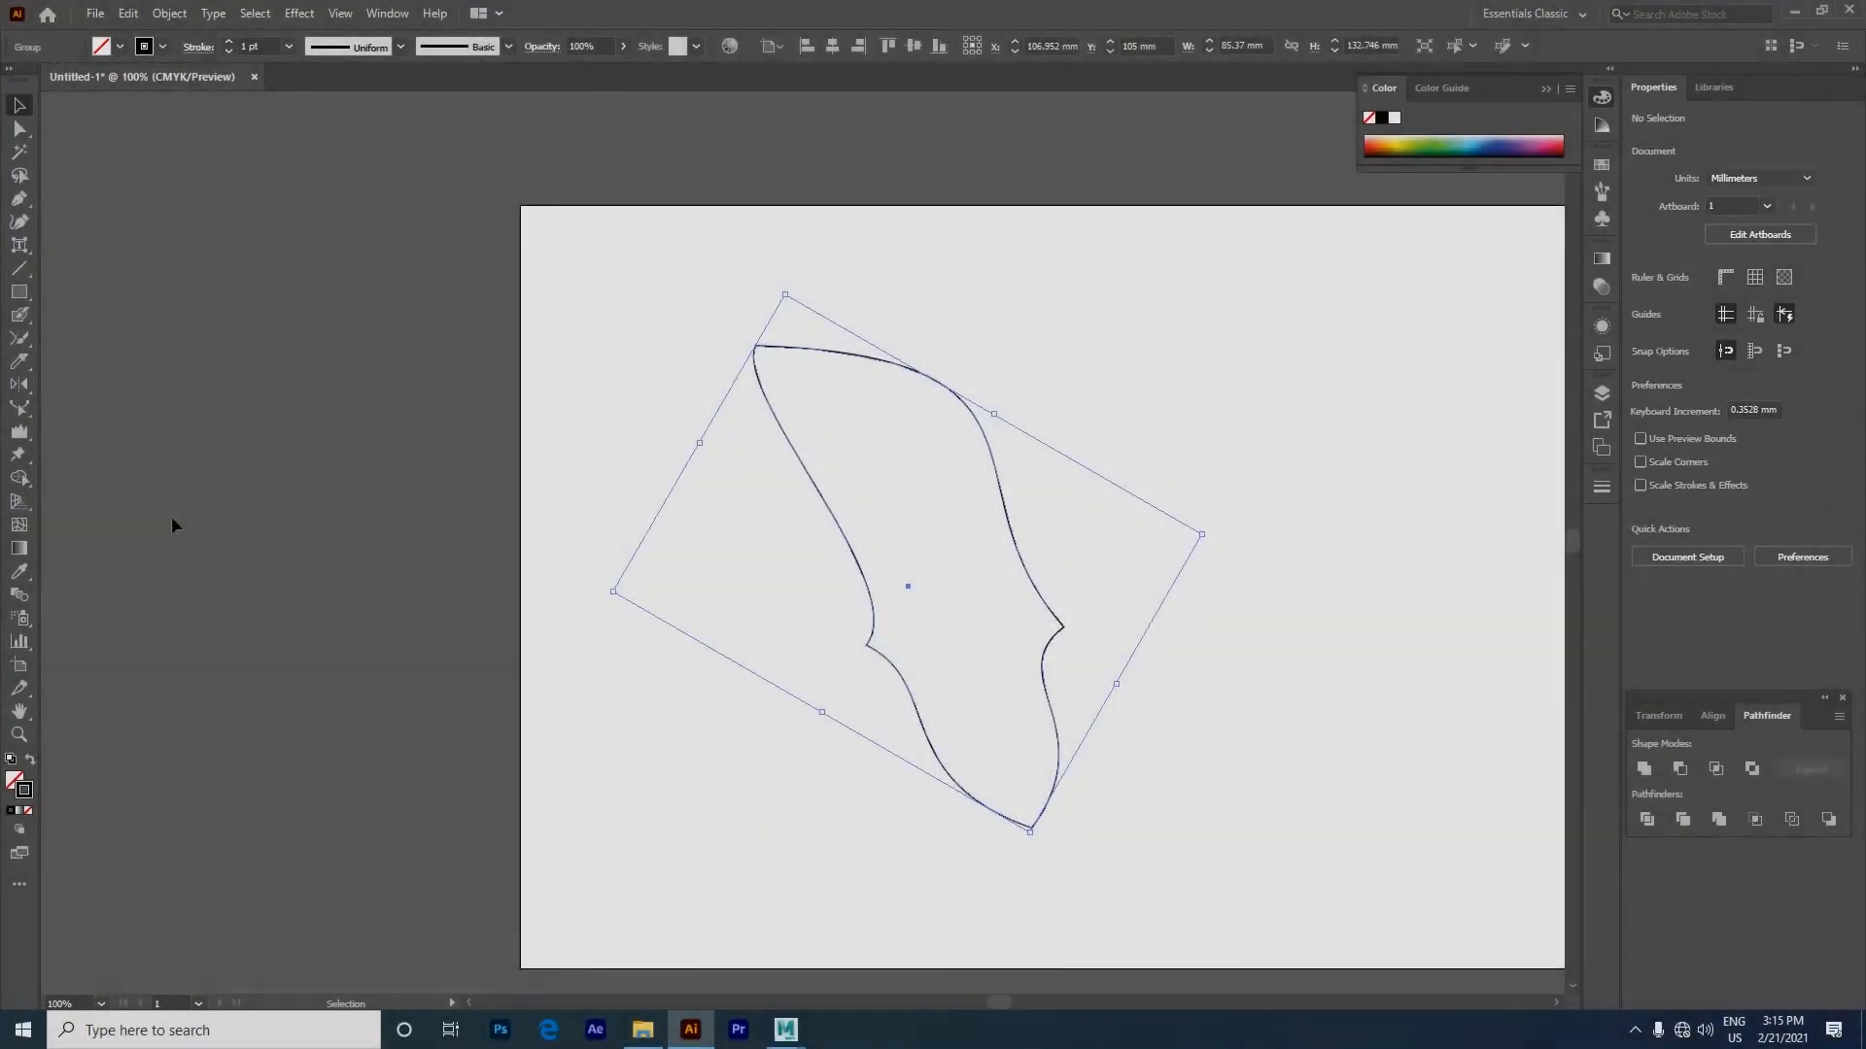